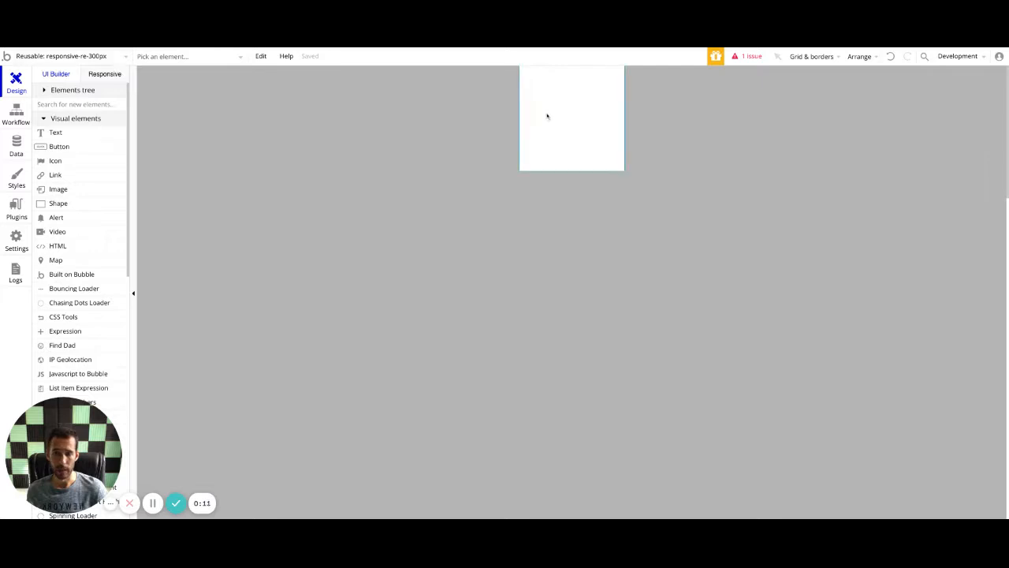
# - Set the reusable element's width to 300
pyautogui.doubleClick(434, 160)
pyautogui.doubleClick(820, 210)
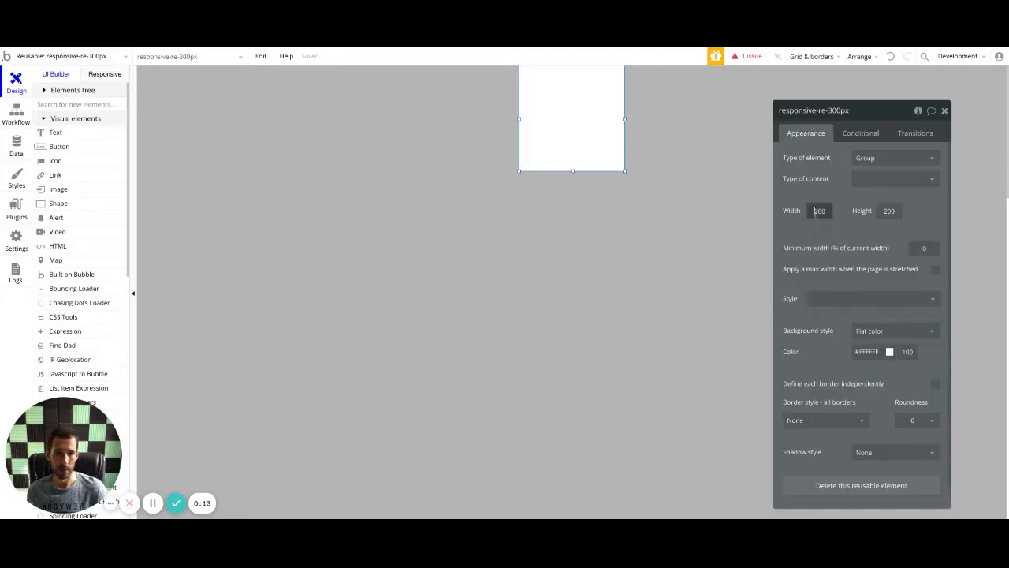
pyautogui.write('300')
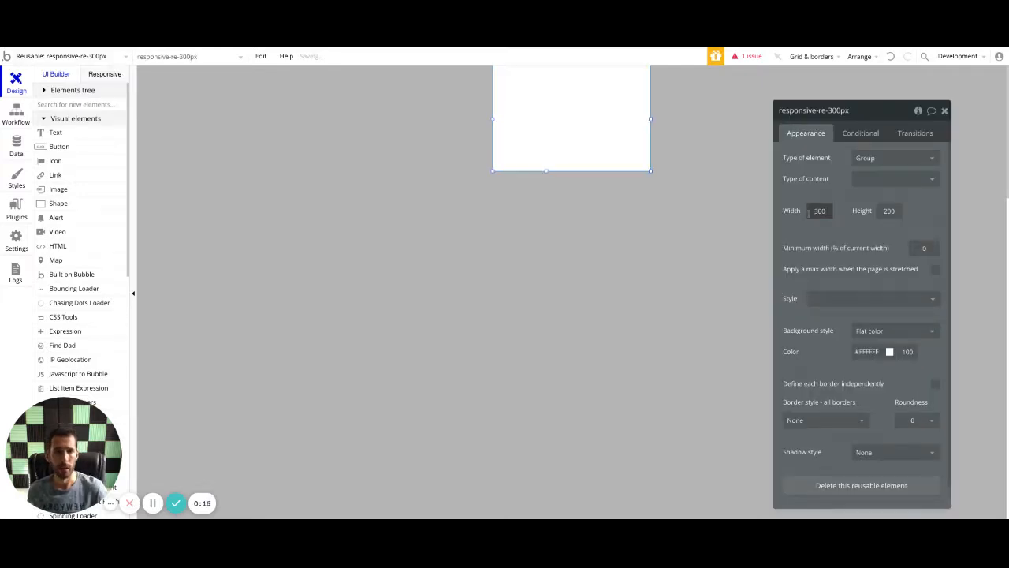
# - Add a text element to the reusable element with width 300, height 40, X 0 and Y 40
pyautogui.click(70, 134)
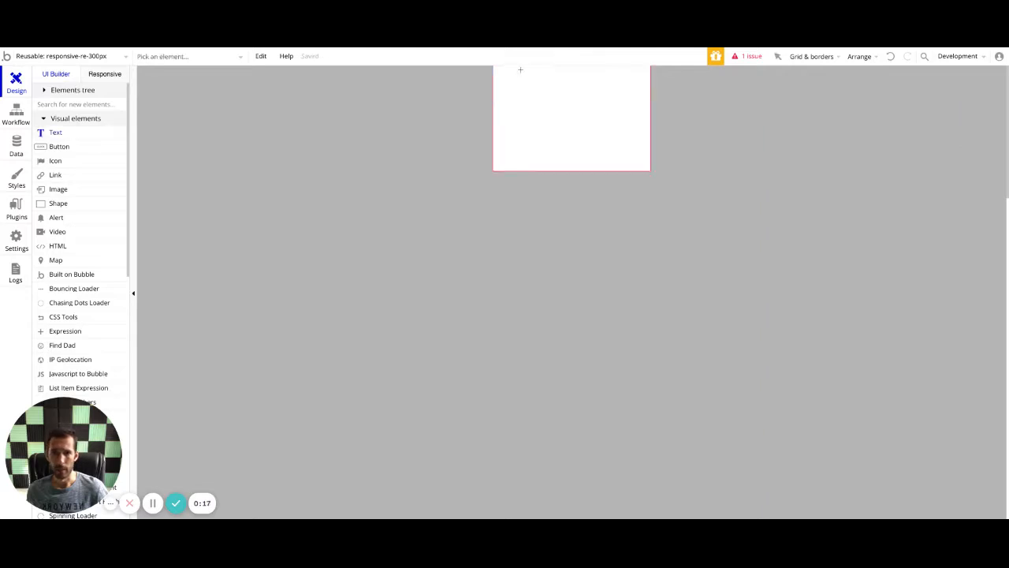
pyautogui.moveTo(500, 72); pyautogui.dragTo(619, 86)
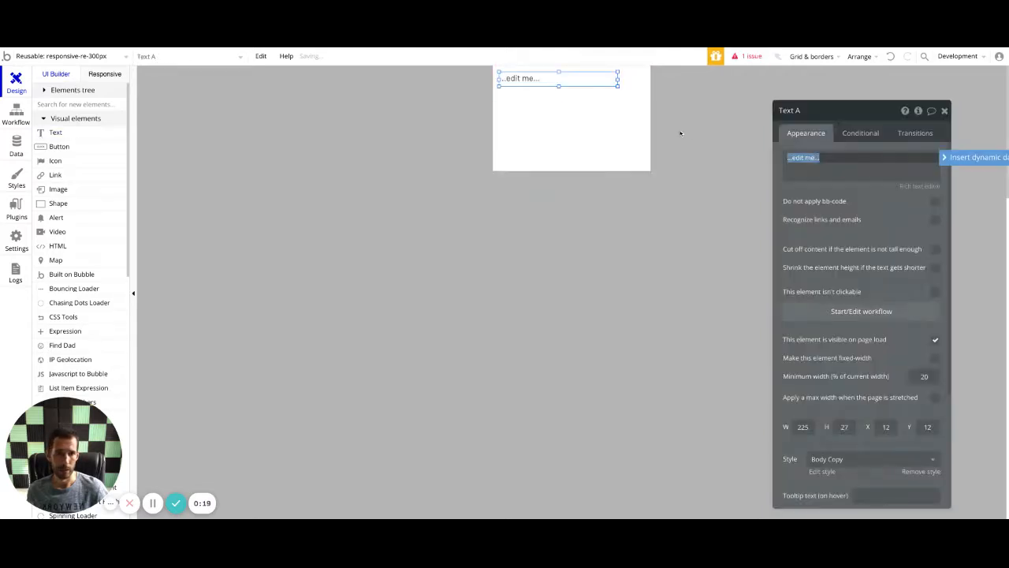
pyautogui.doubleClick(802, 427)
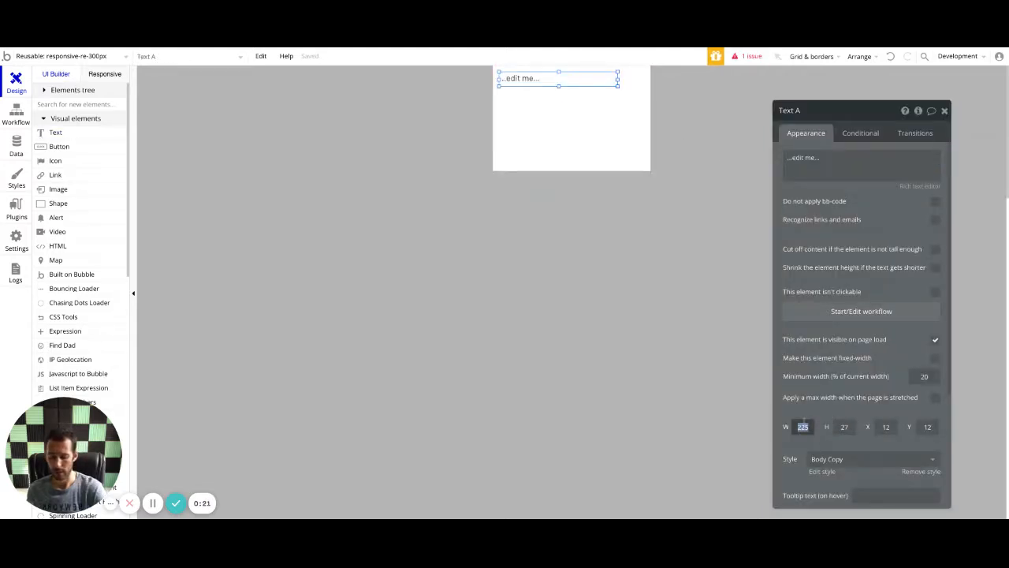
pyautogui.write('300')
pyautogui.press('Tab')
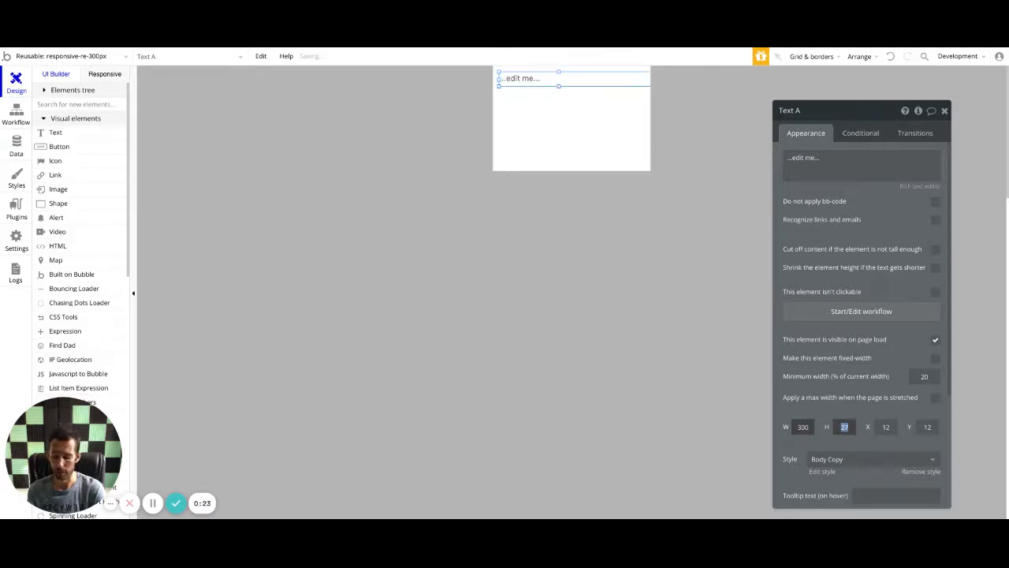
pyautogui.write('40')
pyautogui.press('Tab')
pyautogui.write('0')
pyautogui.press('Tab')
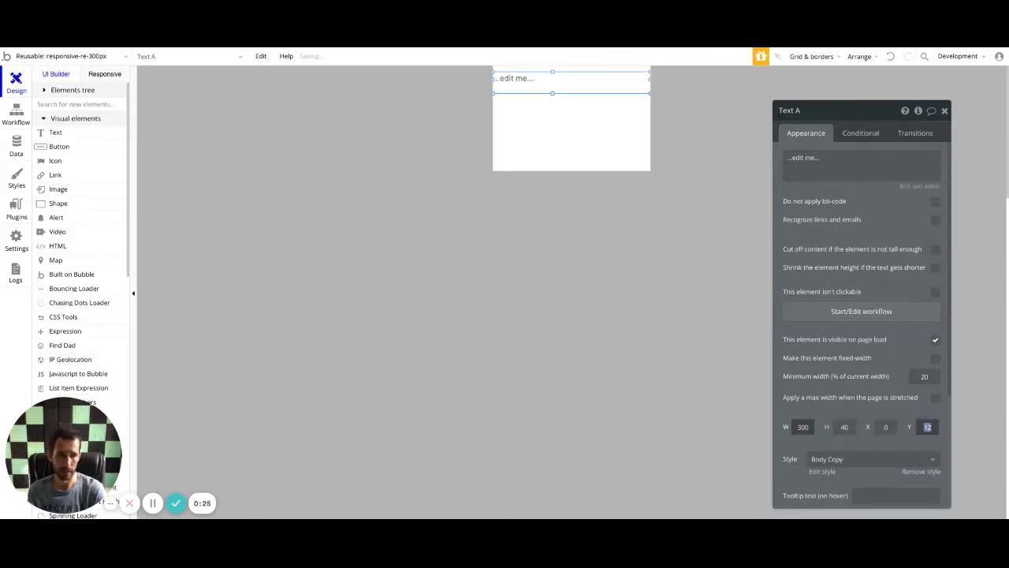
pyautogui.write('40')
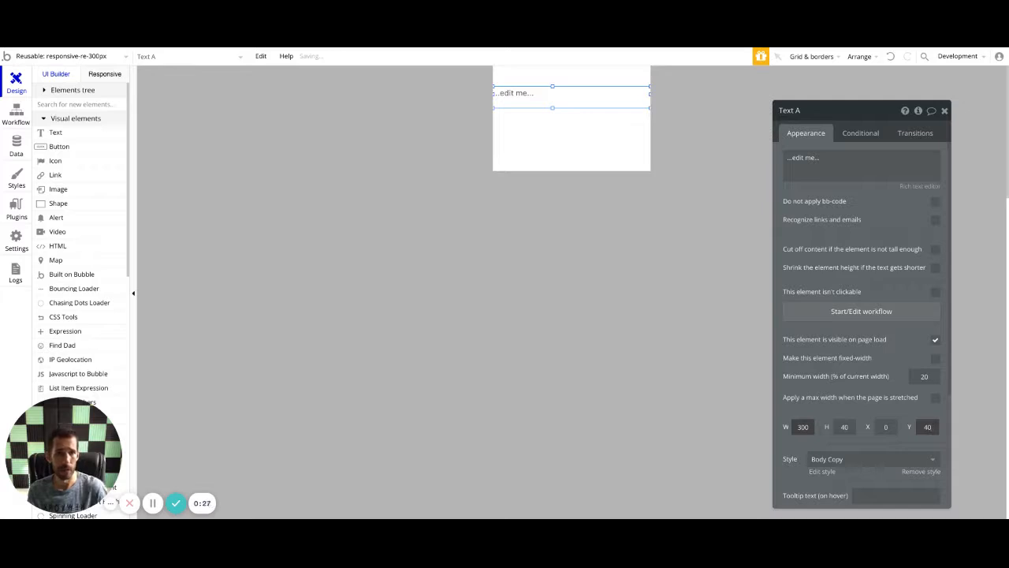
# - Remove the text element's Body Copy style and centre its text horizontally
pyautogui.scroll(-1, 883, 418)
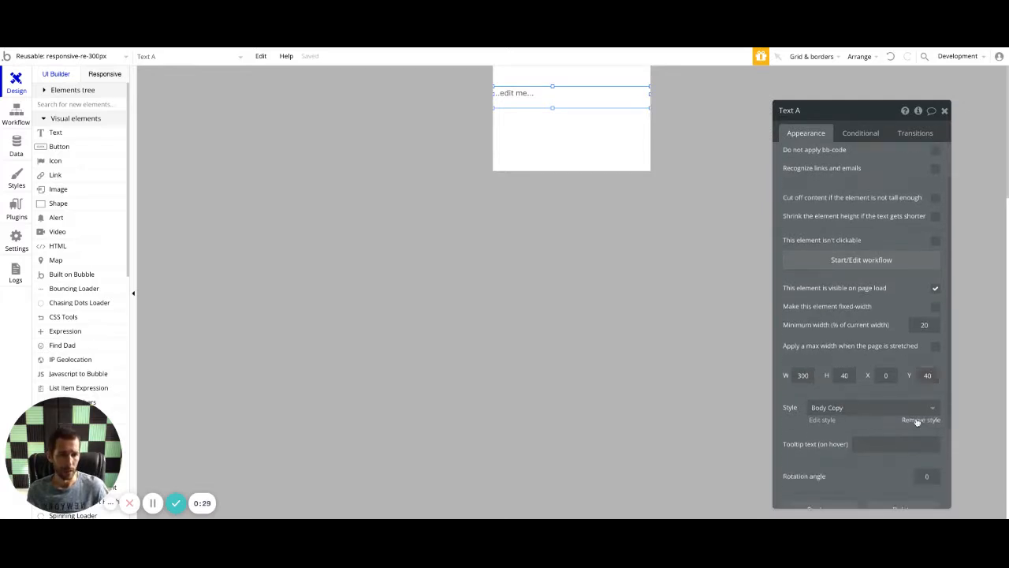
pyautogui.click(917, 424)
pyautogui.scroll(-2, 857, 409)
pyautogui.click(862, 399)
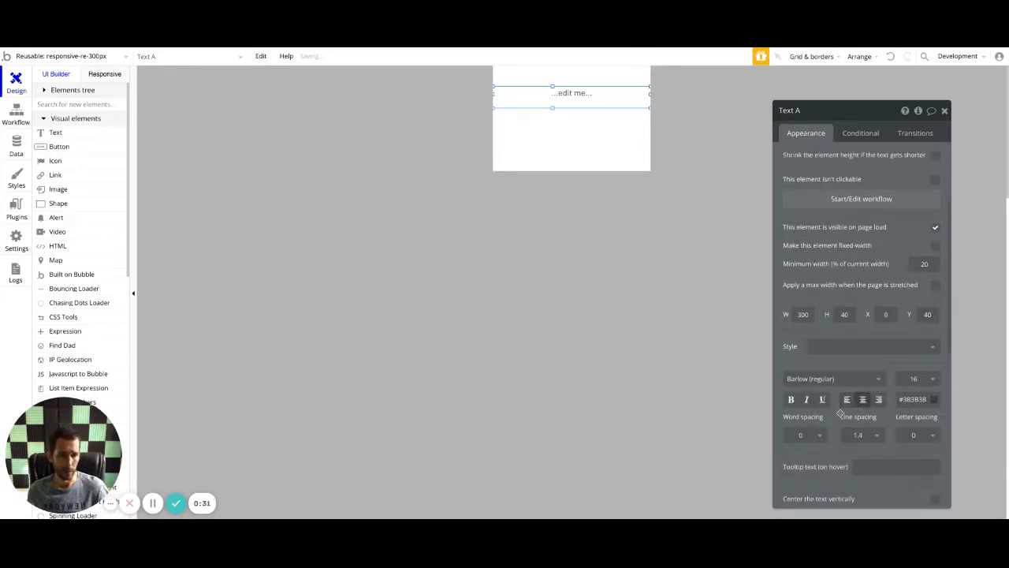
# - Set the text element's line spacing to 1 and centre its text vertically
pyautogui.scroll(-1, 836, 416)
pyautogui.scroll(-1, 836, 415)
pyautogui.click(861, 350)
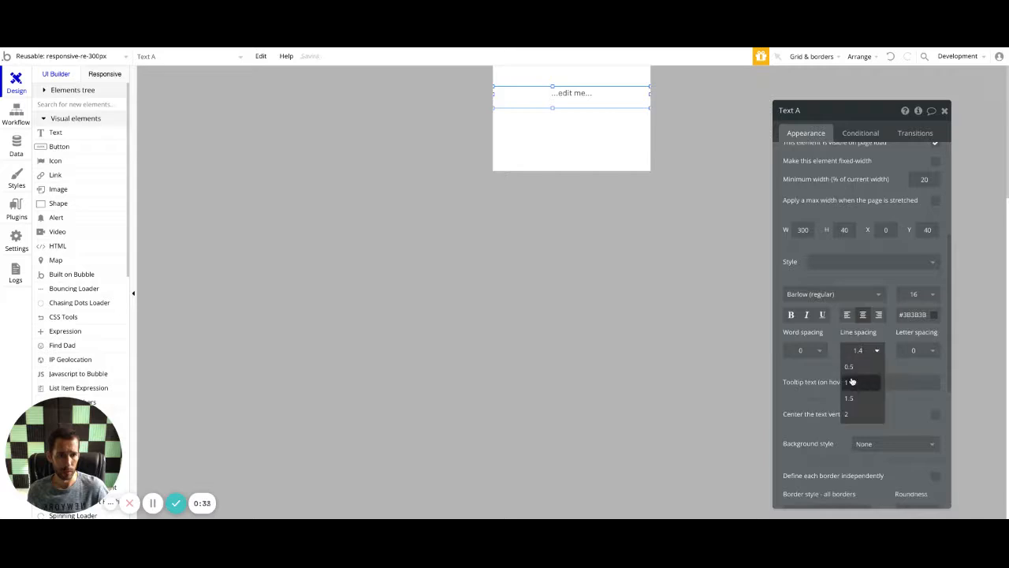
pyautogui.click(851, 381)
pyautogui.click(934, 415)
# - Set the text element's horizontal padding to 20
pyautogui.scroll(-3, 851, 414)
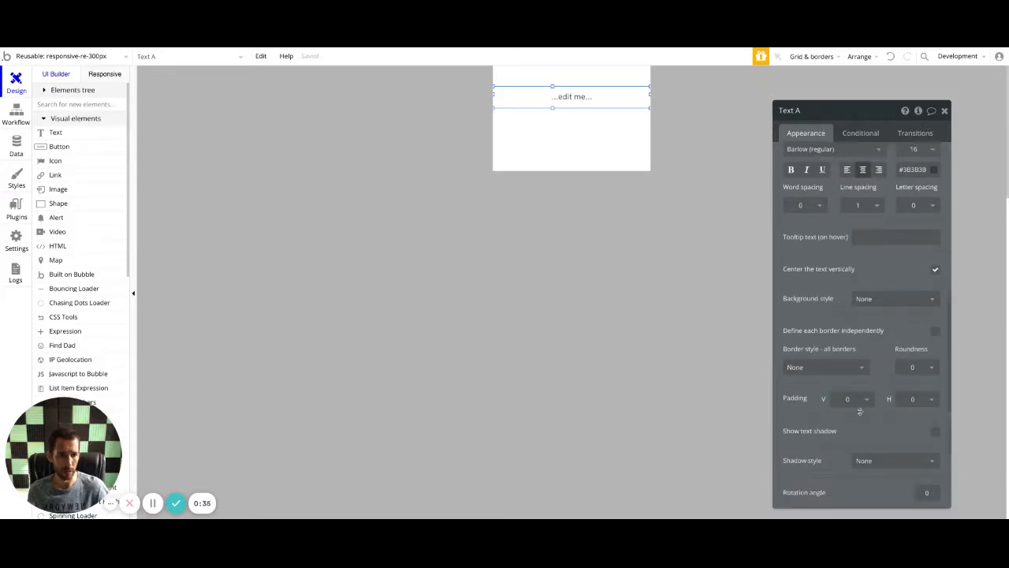
pyautogui.click(908, 399)
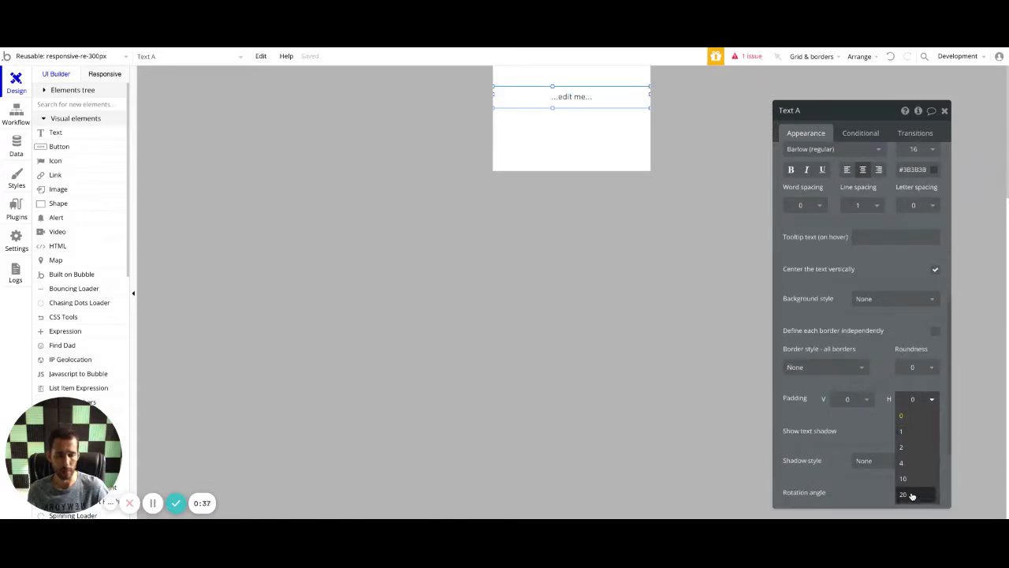
pyautogui.click(904, 494)
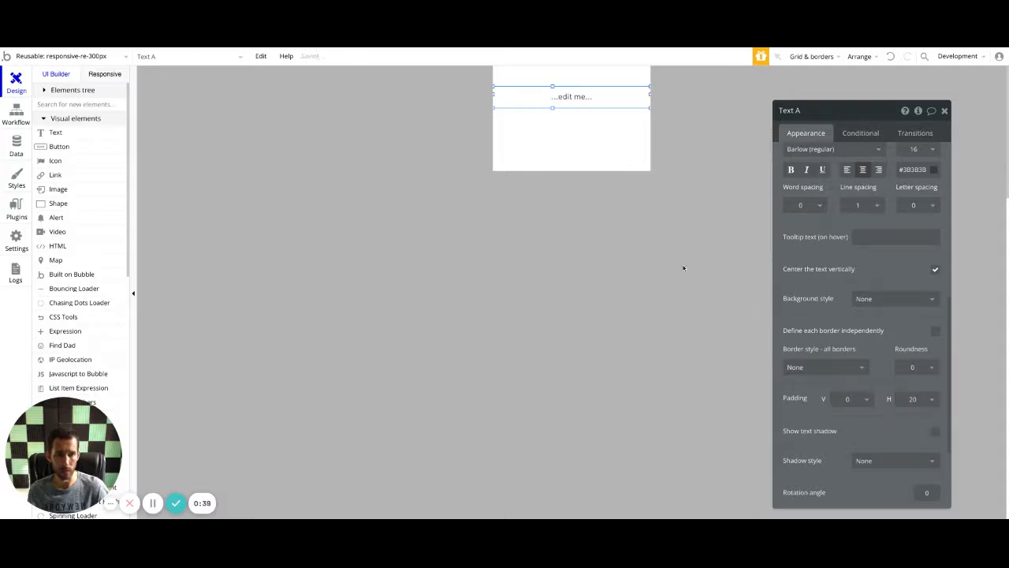
# - Replace the text element's placeholder content with "This is the Title"
pyautogui.scroll(5, 866, 269)
pyautogui.click(820, 161)
pyautogui.hotkey('ctrl', 'a')
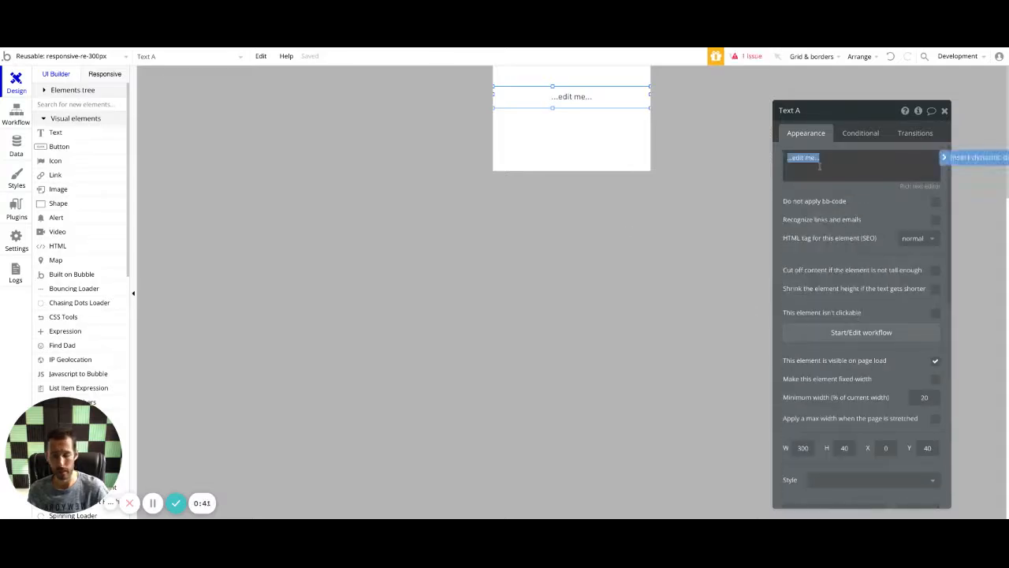
pyautogui.write('This is the')
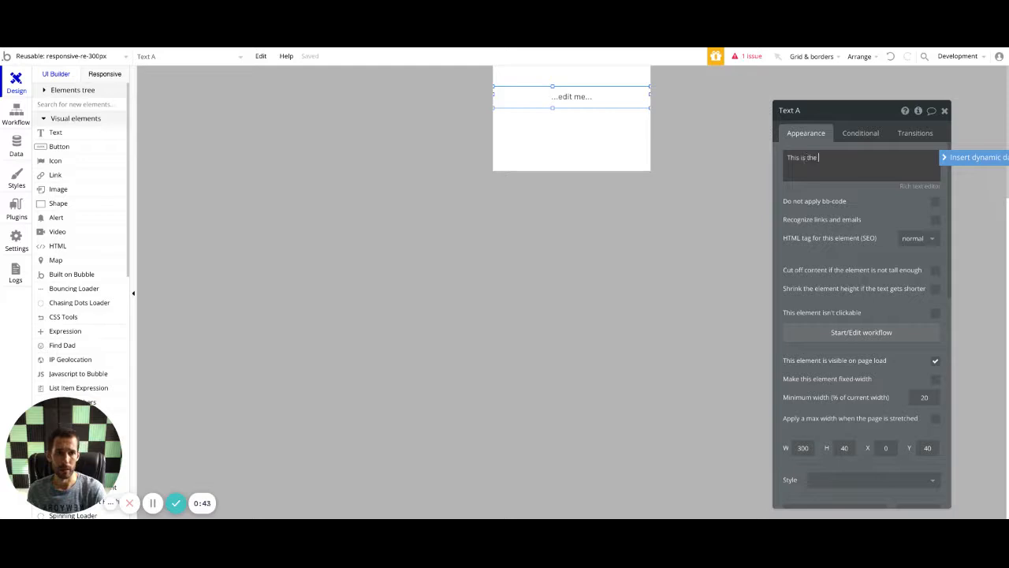
pyautogui.write(' Title')
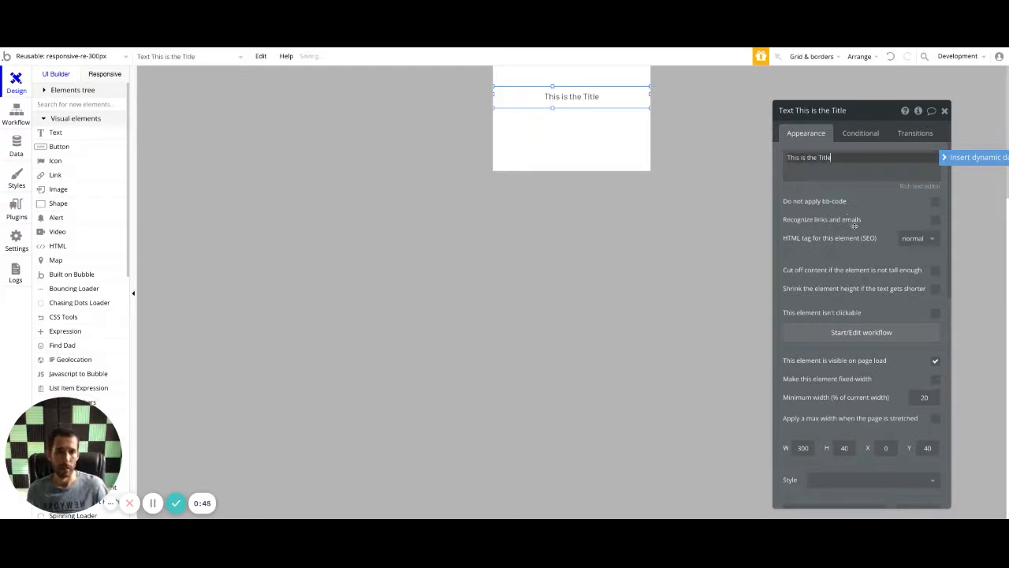
# - Draw a button about 96 by 34 below the title text and label it "Cancel"
pyautogui.click(82, 147)
pyautogui.moveTo(498, 123); pyautogui.dragTo(550, 143)
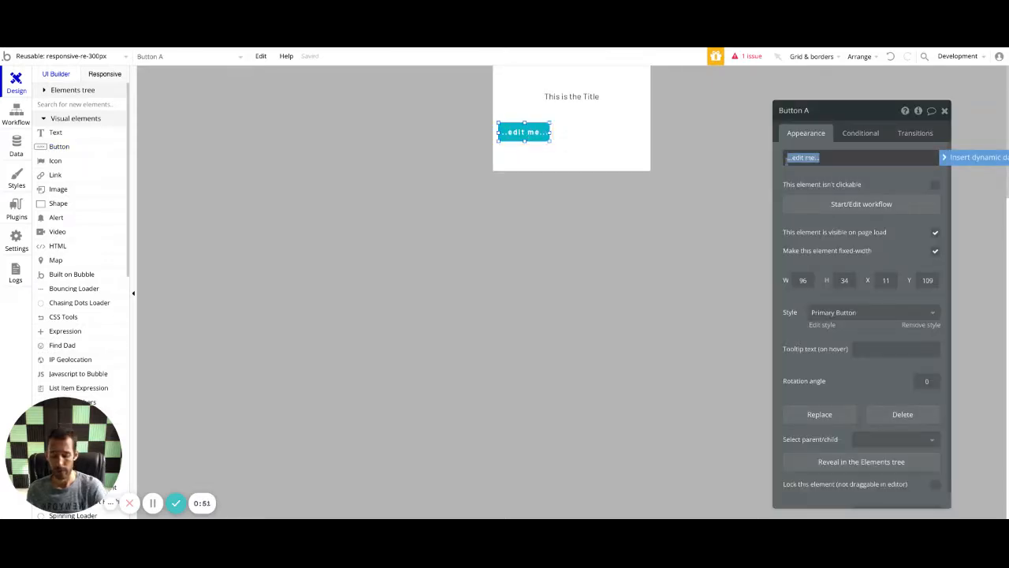
pyautogui.write('Cancel')
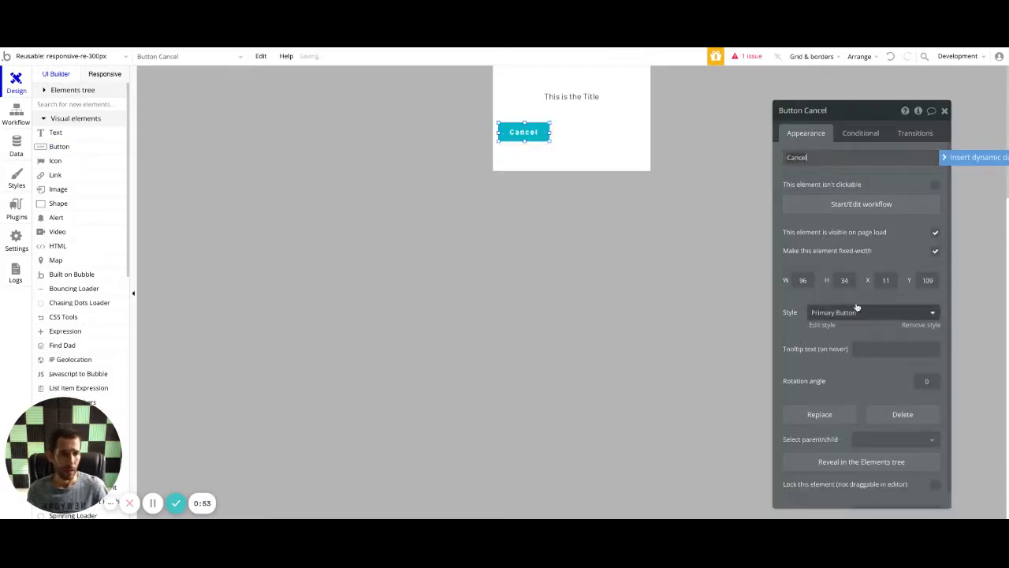
# - Set the Cancel button's width to 120, height to 40, X to 20 and Y to 100
pyautogui.click(802, 280)
pyautogui.write('120')
pyautogui.press('Tab')
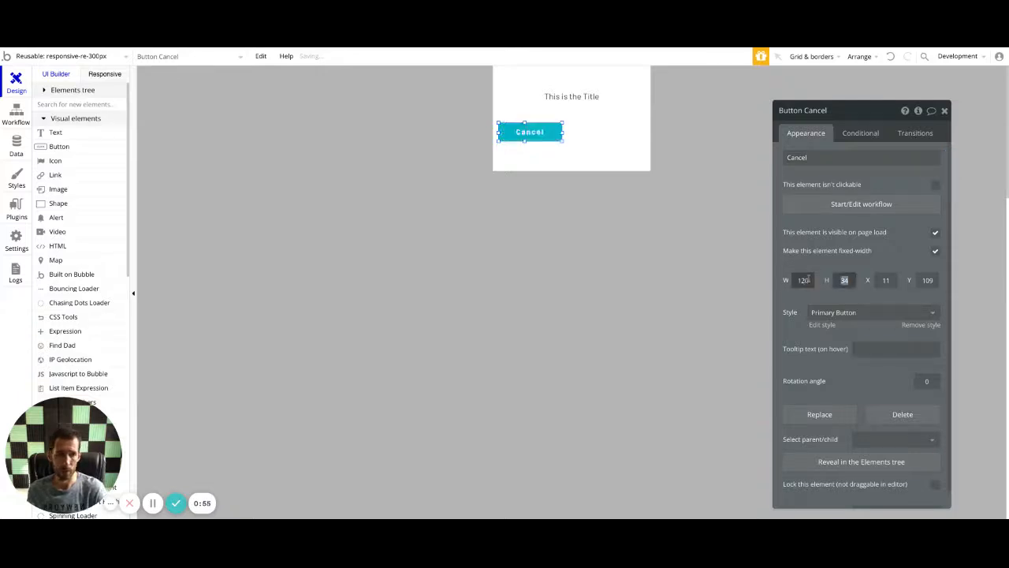
pyautogui.write('40')
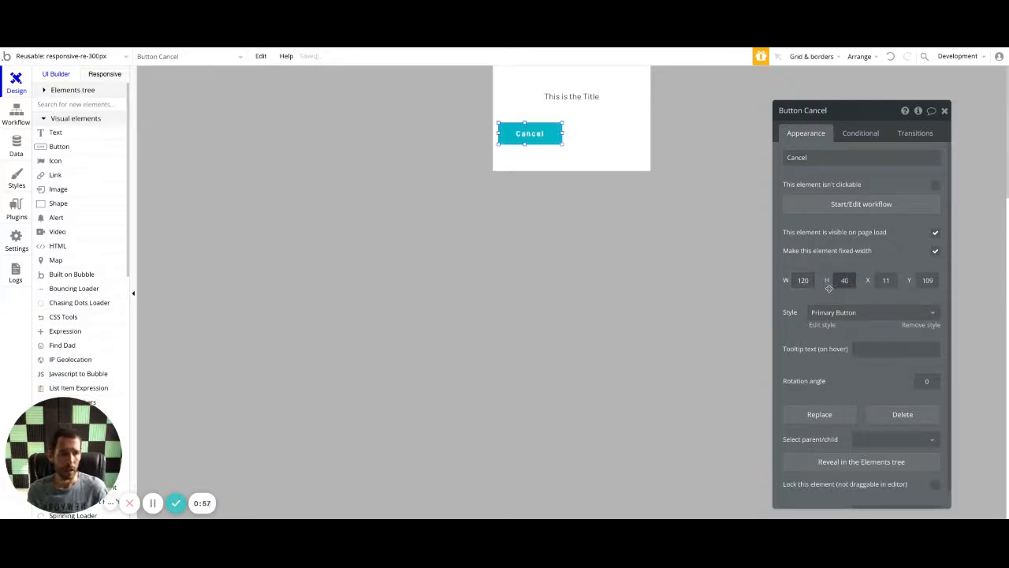
pyautogui.press('Tab')
pyautogui.write('20')
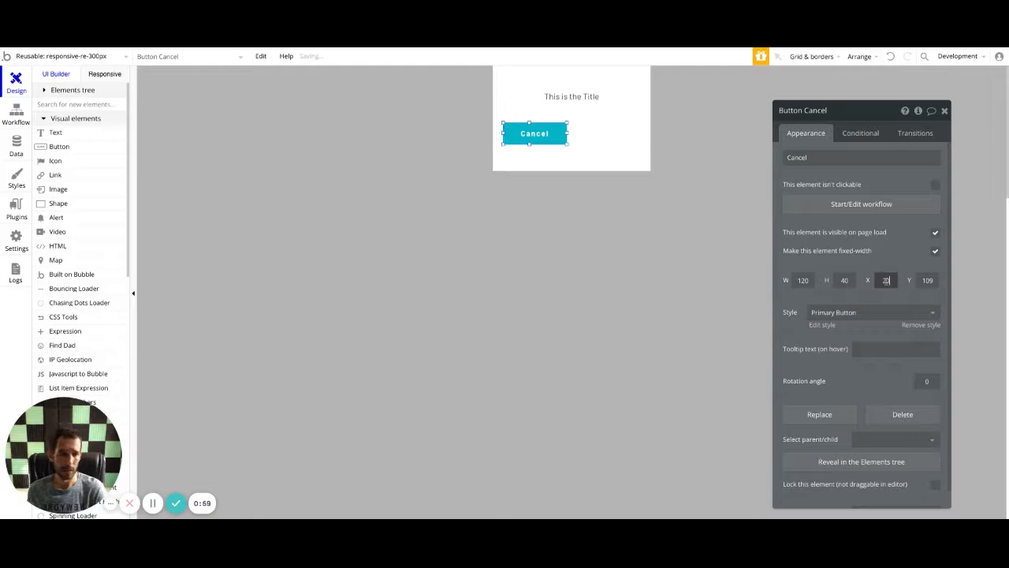
pyautogui.press('Tab')
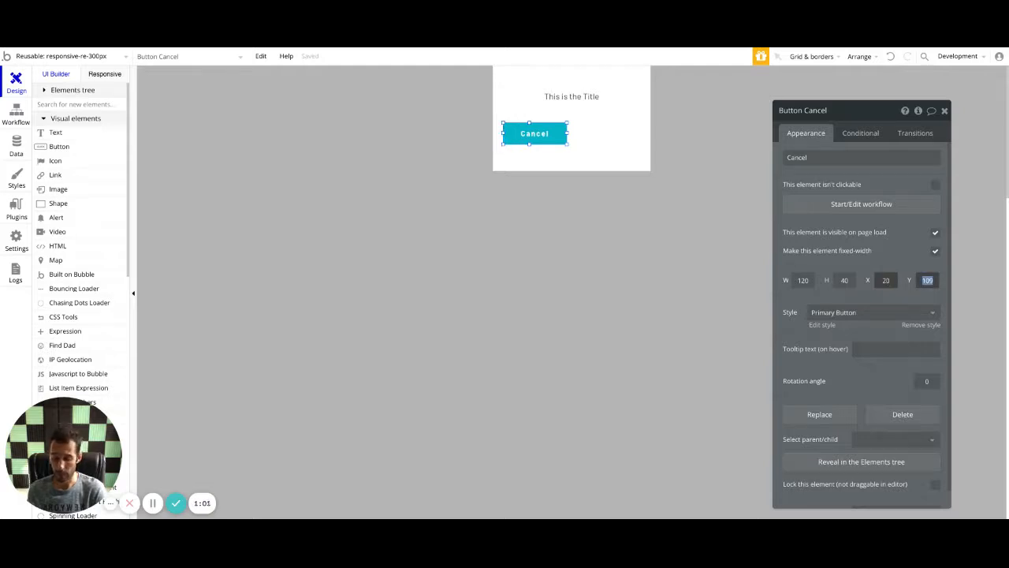
pyautogui.write('100')
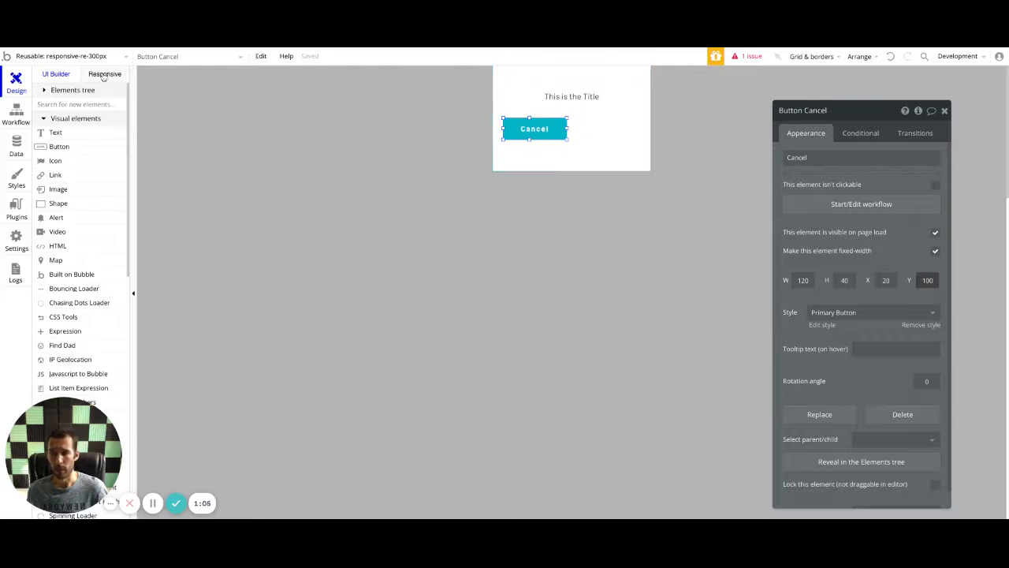
# - Switch to the responsive view and set the Cancel button's fixed margin to the left
pyautogui.click(596, 102)
pyautogui.click(557, 129)
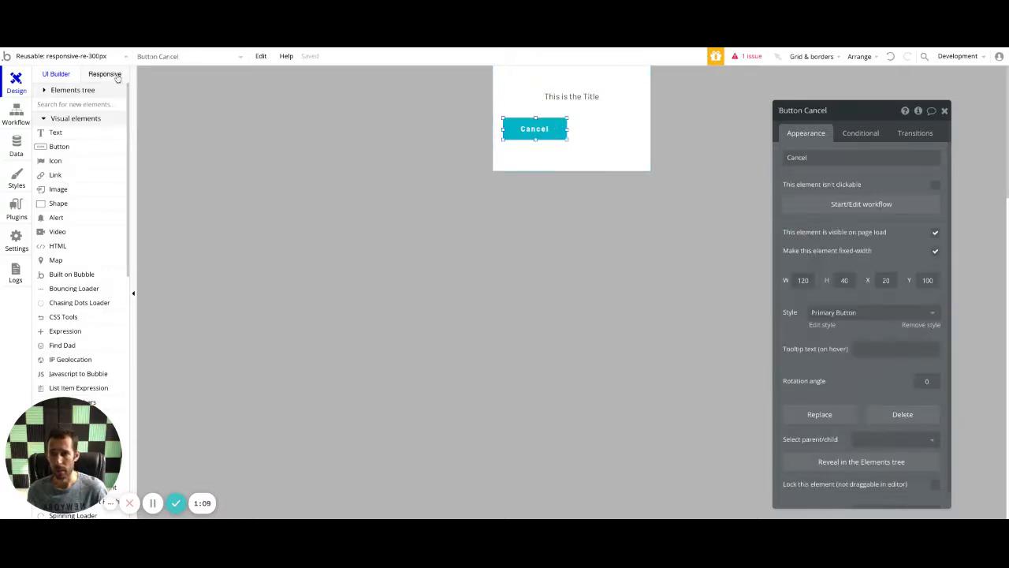
pyautogui.click(110, 74)
pyautogui.click(212, 136)
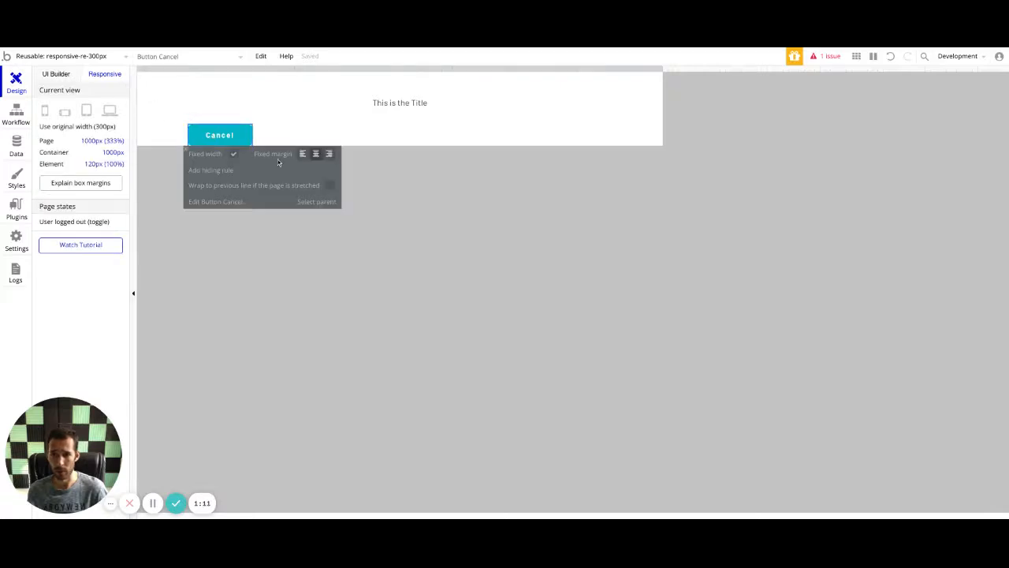
pyautogui.click(303, 156)
# - Preview the title and Cancel button at phone width, at the original 300px width and stretched wider
pyautogui.click(376, 104)
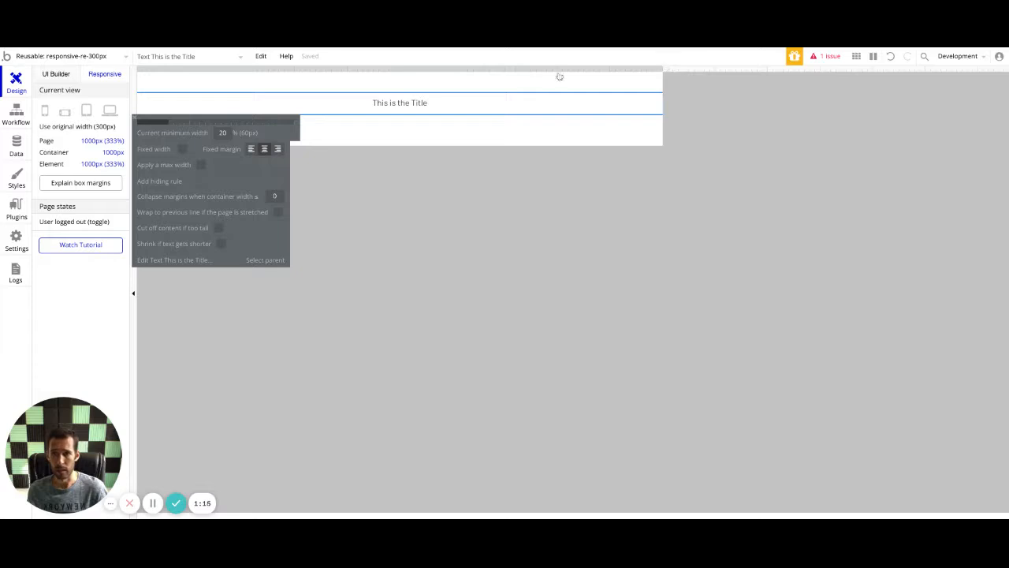
pyautogui.click(45, 112)
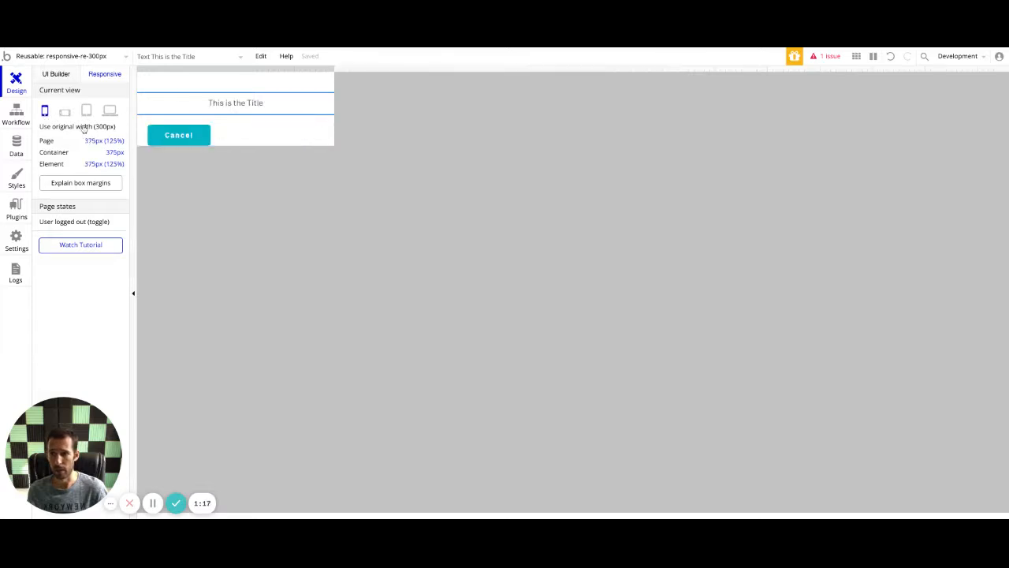
pyautogui.click(83, 127)
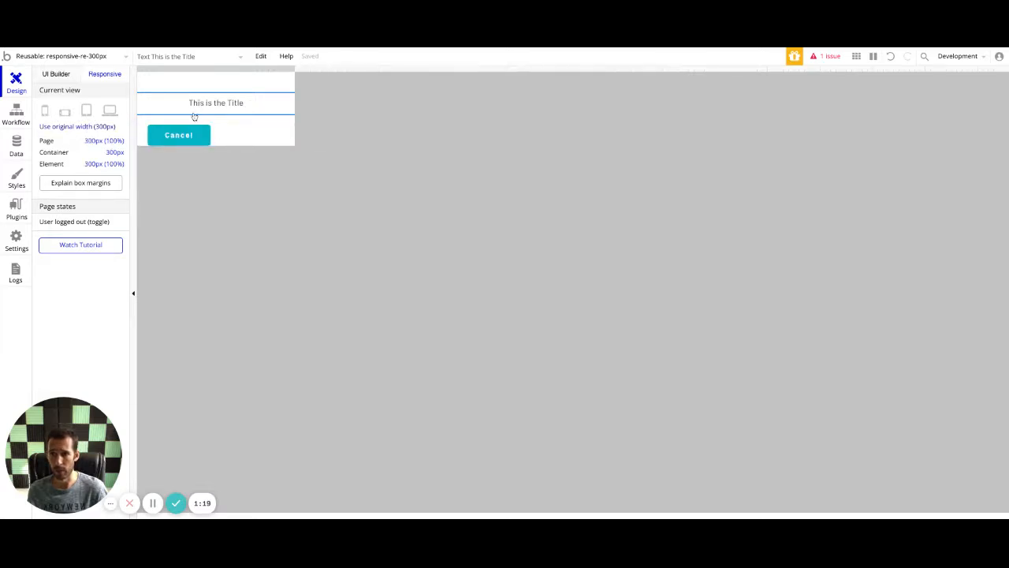
pyautogui.moveTo(294, 69); pyautogui.dragTo(579, 103)
# - Return to the UI builder and draw a group about 258 by 31 below the Cancel button
pyautogui.click(56, 73)
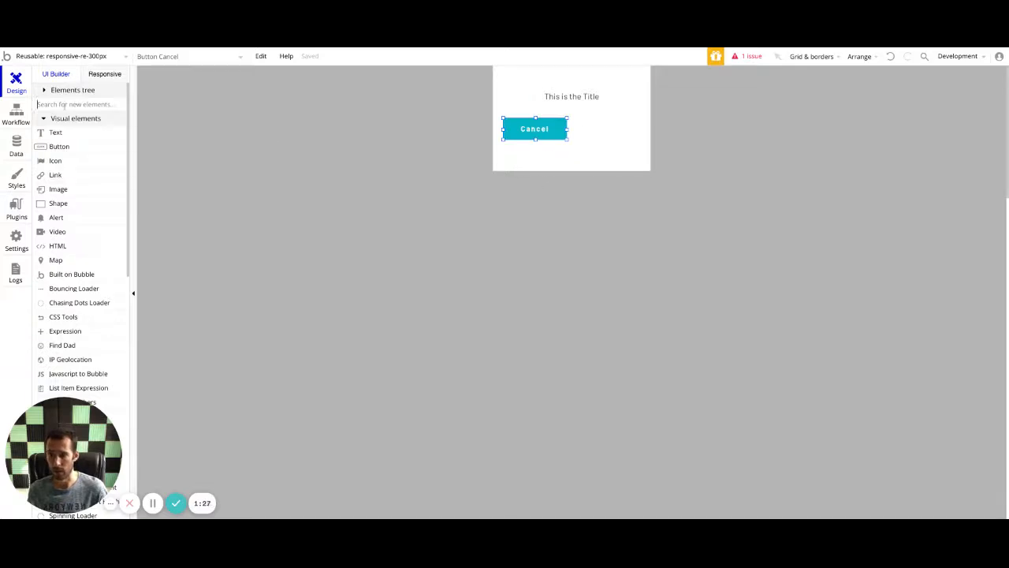
pyautogui.click(65, 104)
pyautogui.write('group')
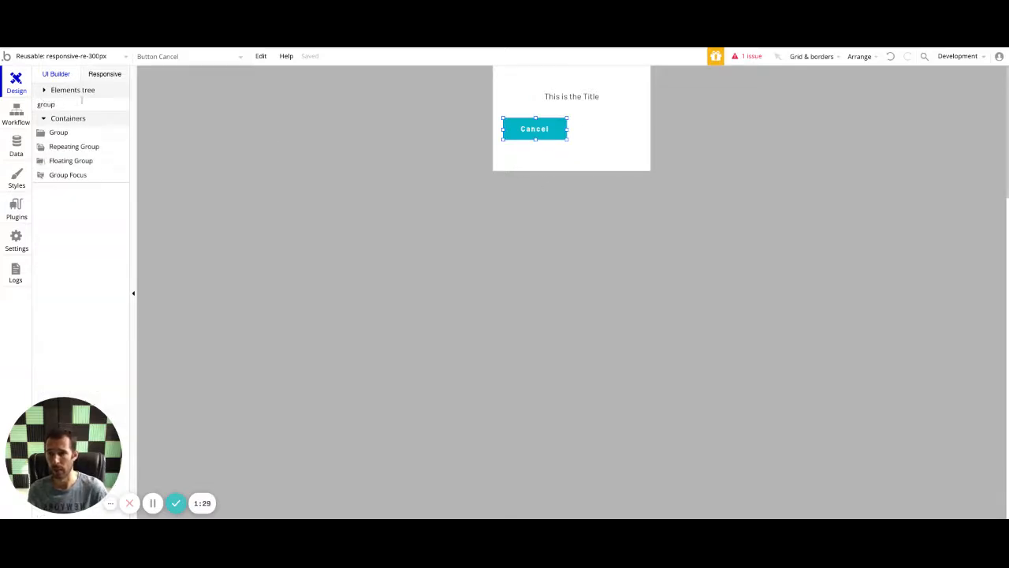
pyautogui.click(74, 134)
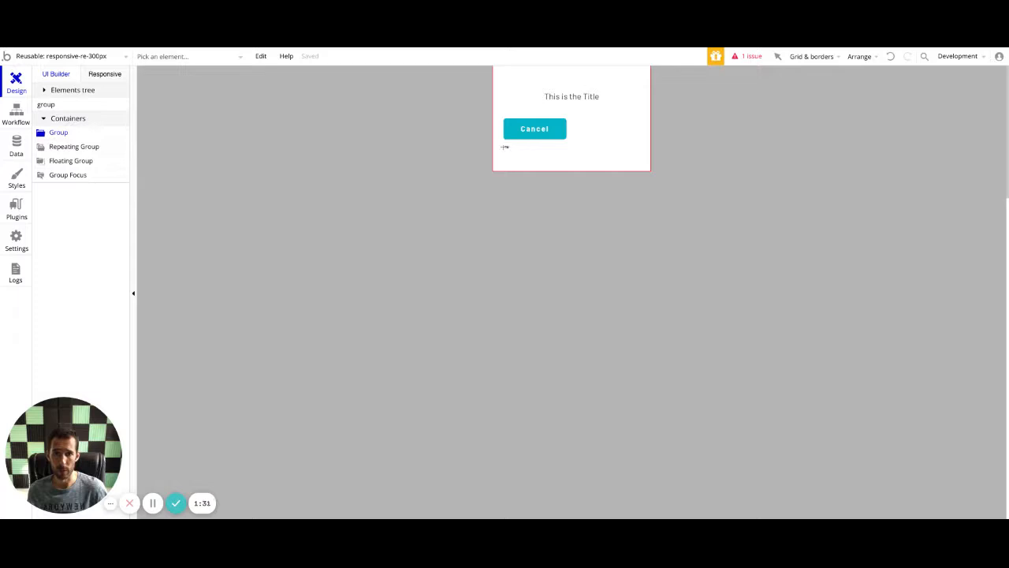
pyautogui.moveTo(504, 146); pyautogui.dragTo(640, 162)
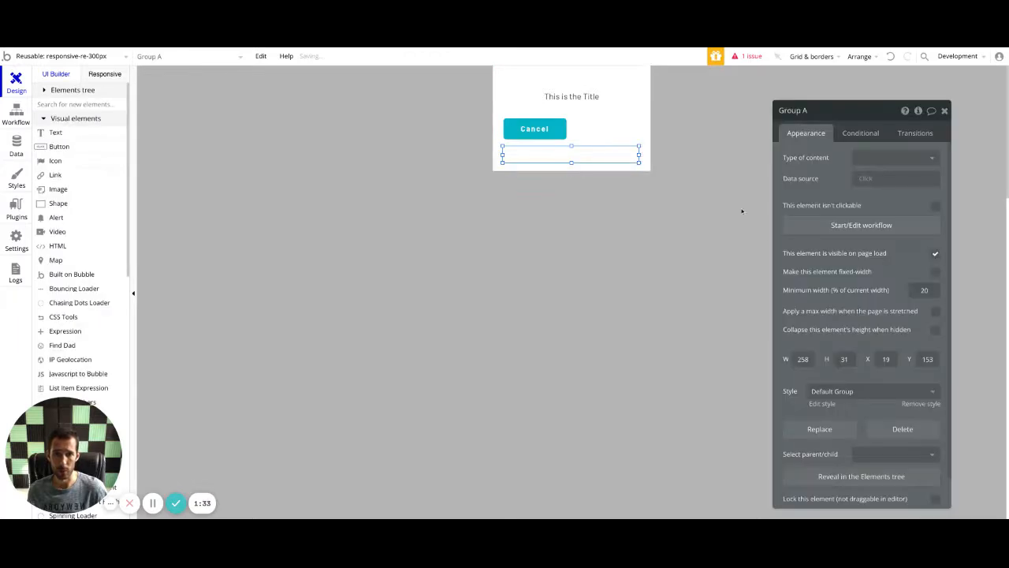
# - Remove the group's default style and give it a flat colour background of #D62755
pyautogui.click(923, 403)
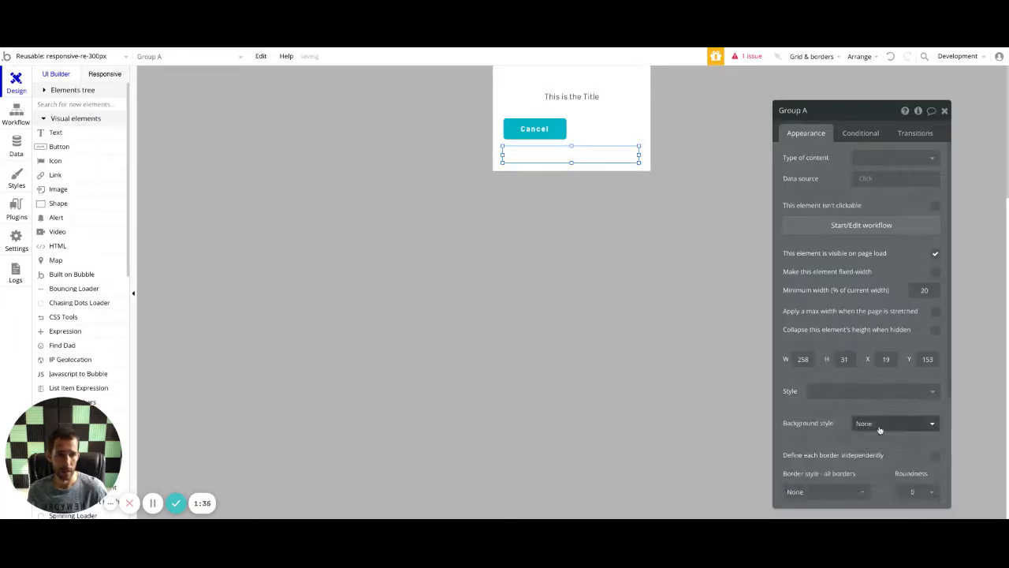
pyautogui.click(878, 424)
pyautogui.click(874, 455)
pyautogui.click(867, 444)
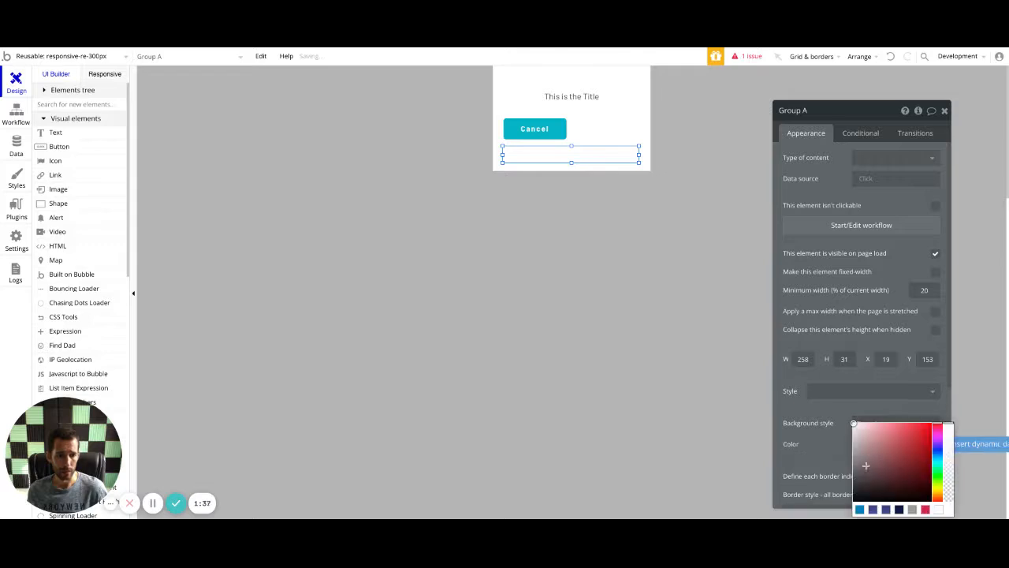
pyautogui.click(925, 508)
# - Set the group's width to 280, height to 40, X to 10 and Y to 150
pyautogui.click(803, 359)
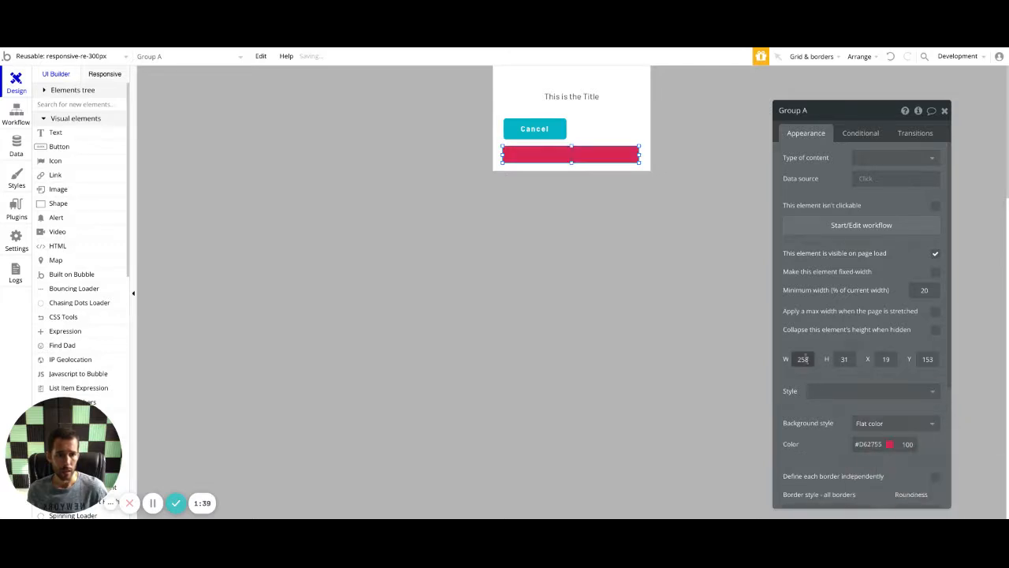
pyautogui.write('280')
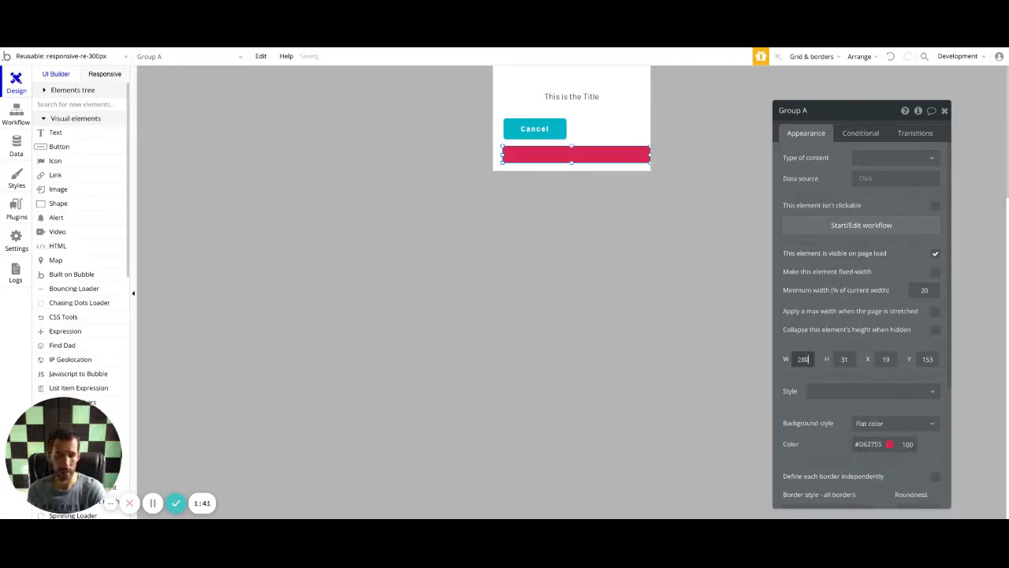
pyautogui.press('Tab')
pyautogui.write('40')
pyautogui.press('Tab')
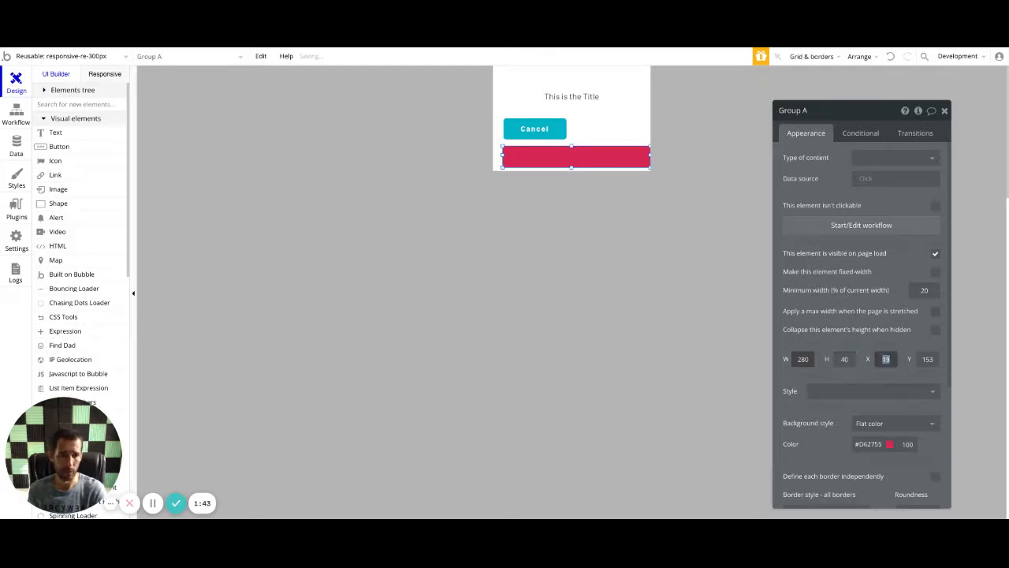
pyautogui.write('10')
pyautogui.press('Tab')
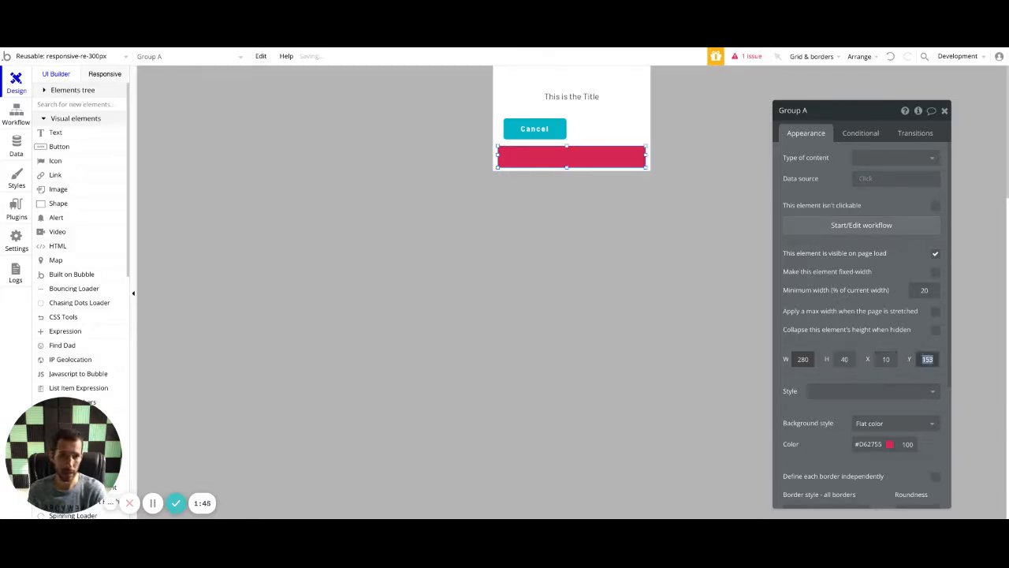
pyautogui.write('150')
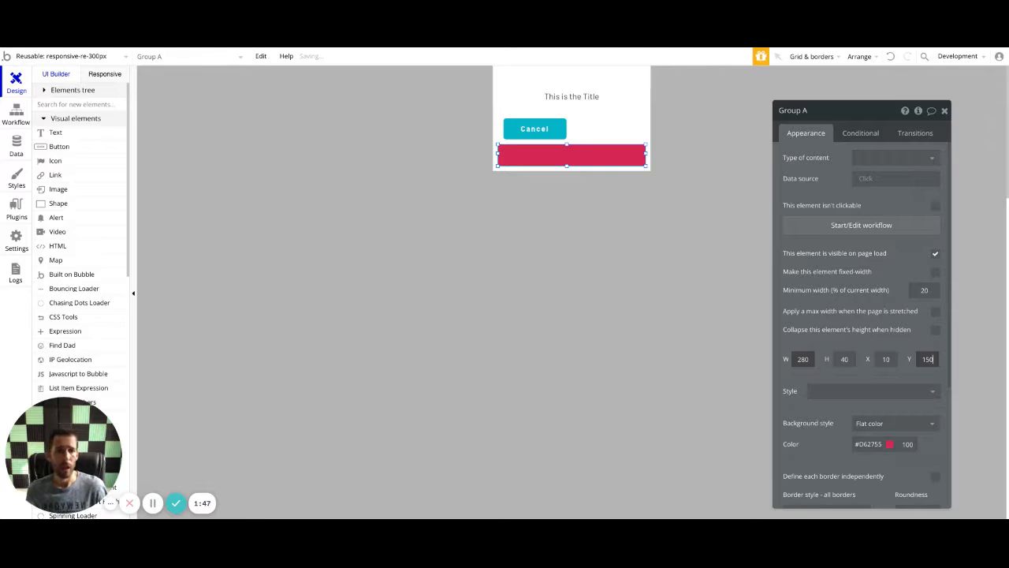
# - Switch to the responsive view and apply a max width of 200% to the red group
pyautogui.click(98, 75)
pyautogui.click(607, 167)
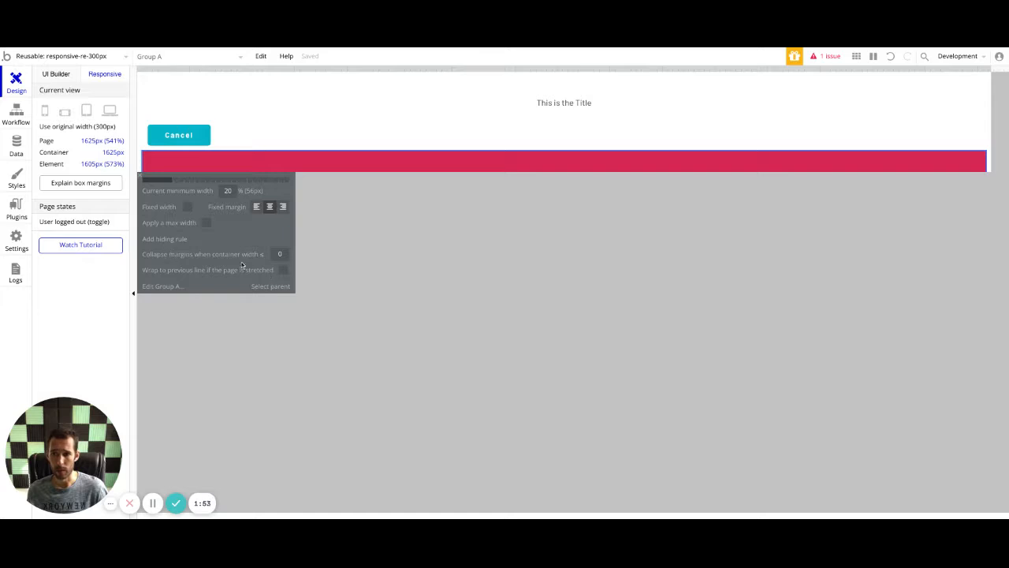
pyautogui.click(206, 222)
pyautogui.click(583, 223)
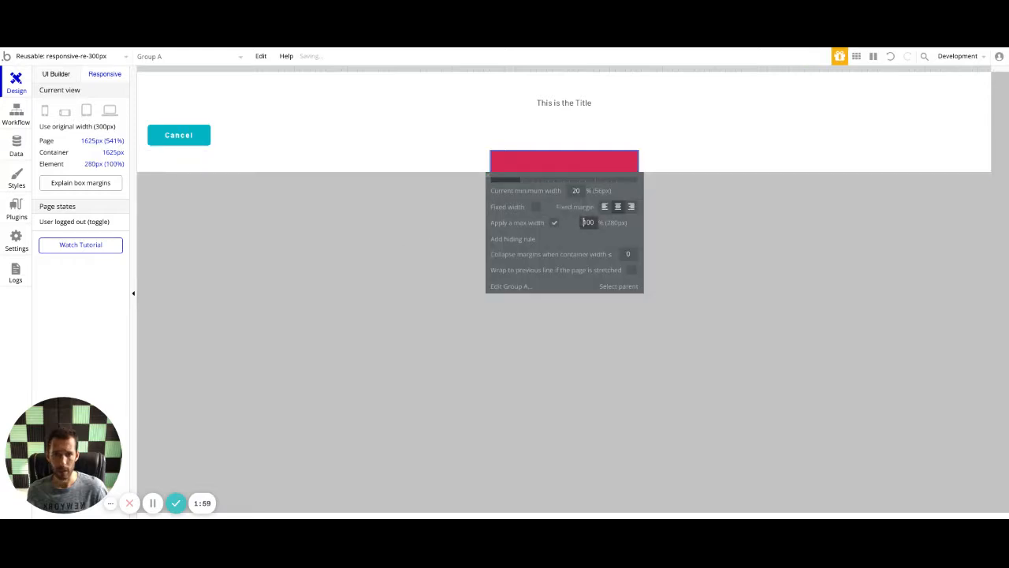
pyautogui.write('2')
pyautogui.click(575, 246)
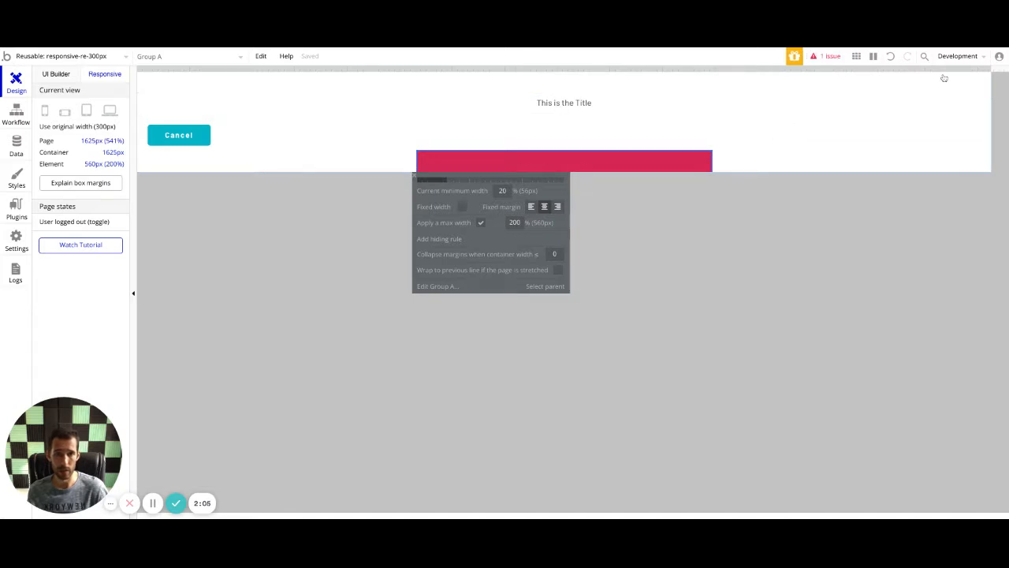
# - Stretch the preview to about 1658px and make the red group wrap to the previous line when the page is stretched
pyautogui.moveTo(980, 70); pyautogui.dragTo(1008, 69)
pyautogui.click(518, 168)
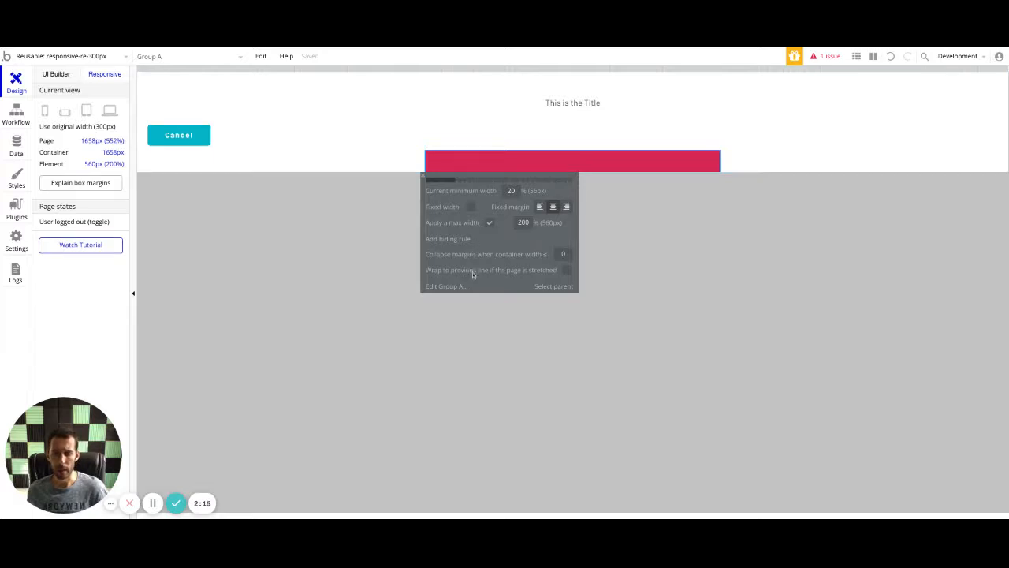
pyautogui.moveTo(473, 275)
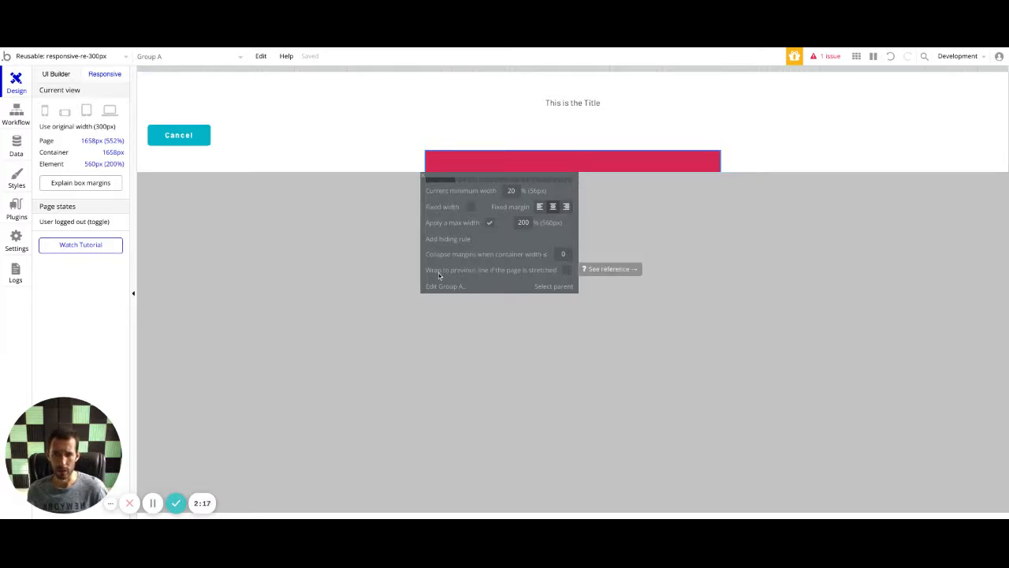
pyautogui.click(563, 273)
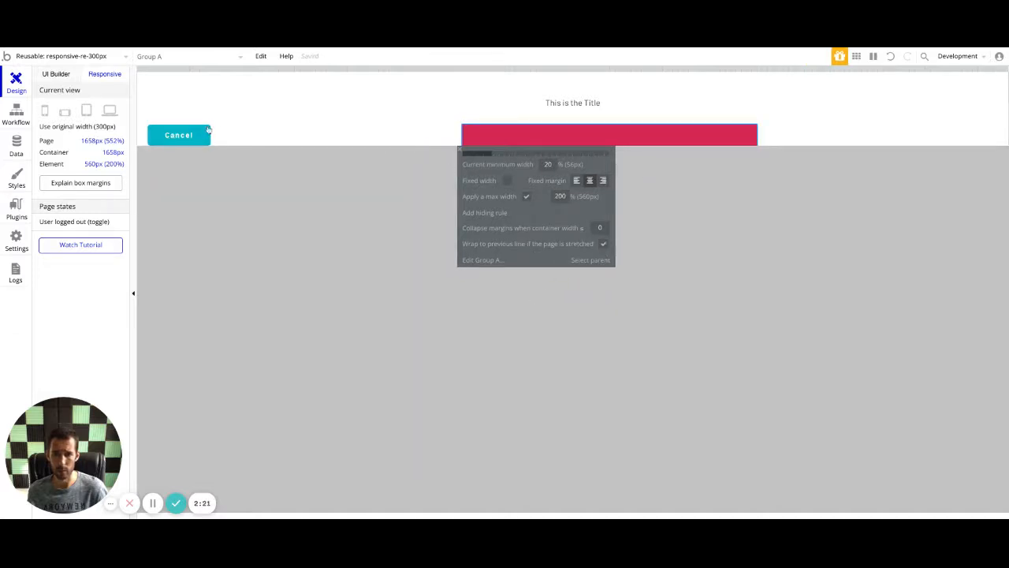
# - Set the red group's minimum width to 99% and preview the wrapping at about 286px and 538px wide
pyautogui.moveTo(1001, 69); pyautogui.dragTo(289, 70)
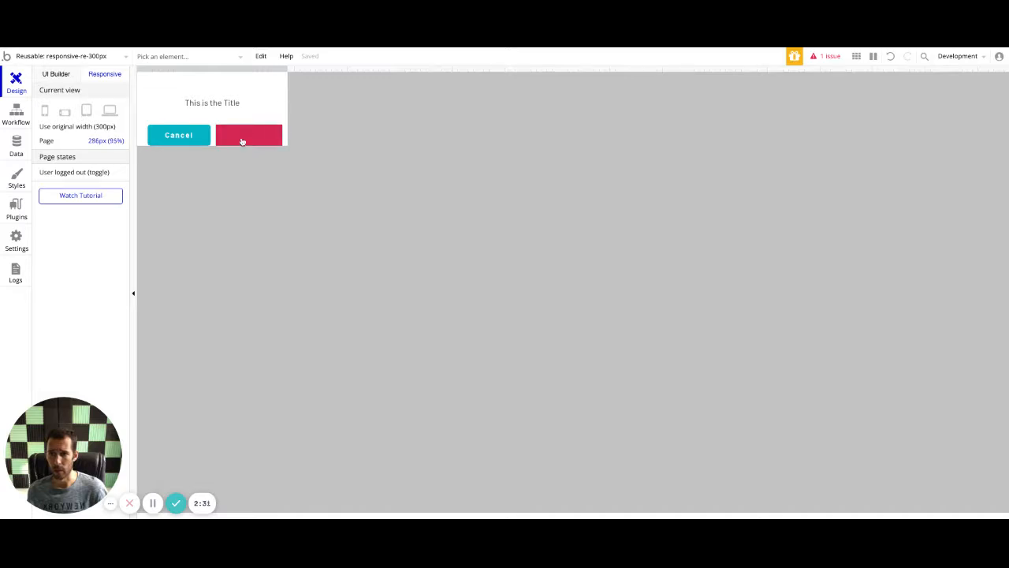
pyautogui.click(242, 141)
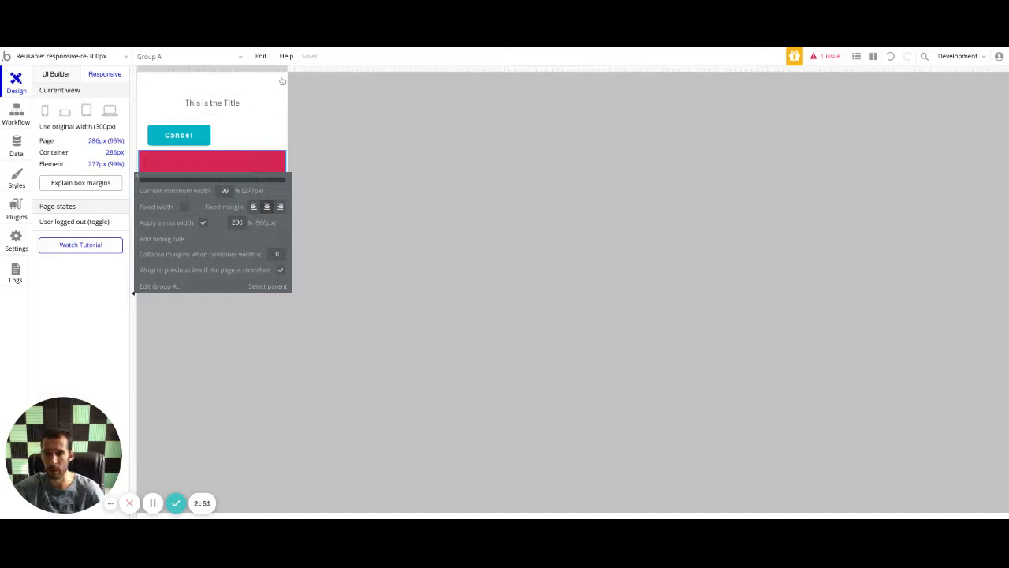
pyautogui.moveTo(287, 69); pyautogui.dragTo(420, 70)
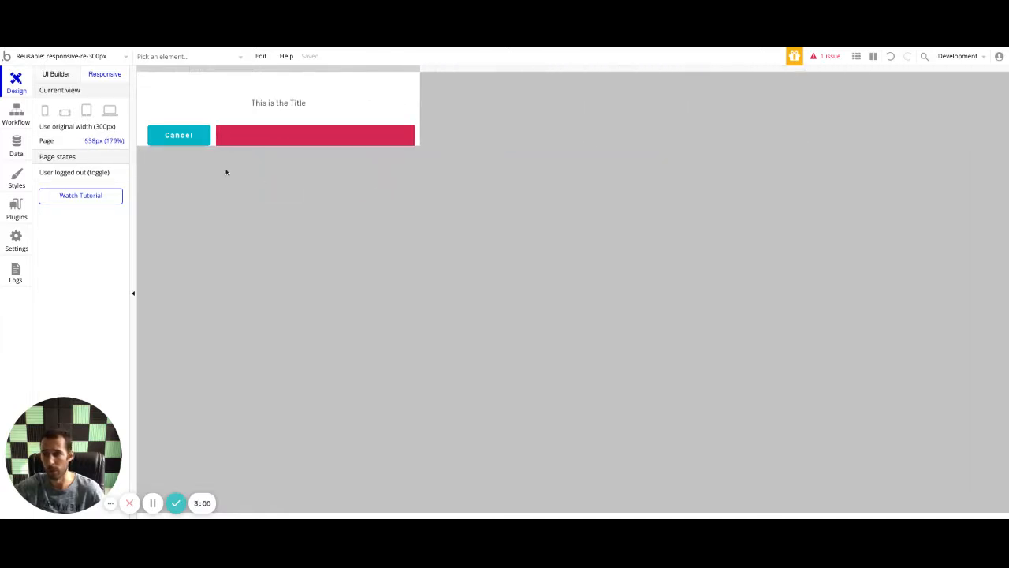
# - Create a new page named responsive-re-demo
pyautogui.click(66, 57)
pyautogui.click(60, 368)
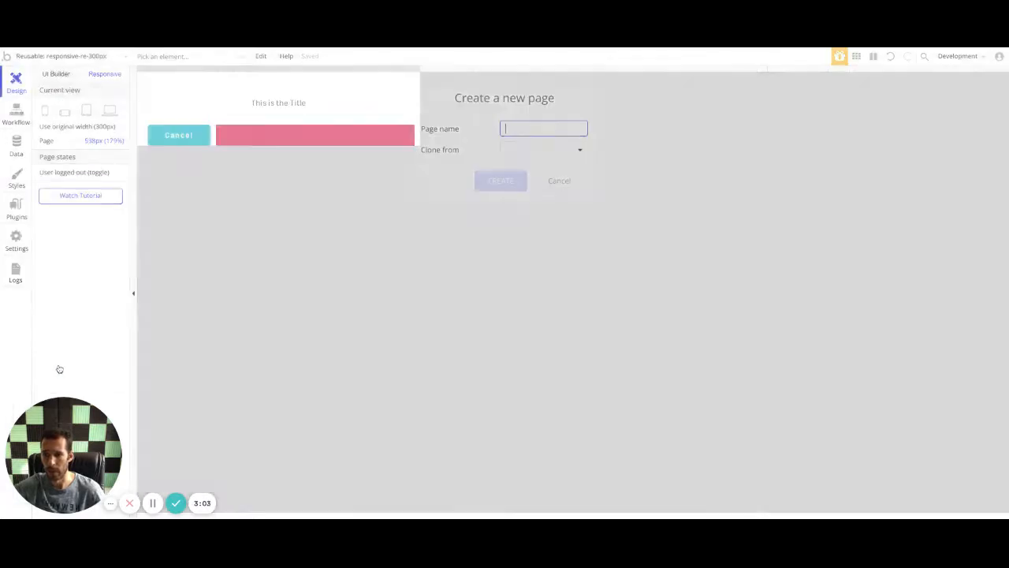
pyautogui.write('r')
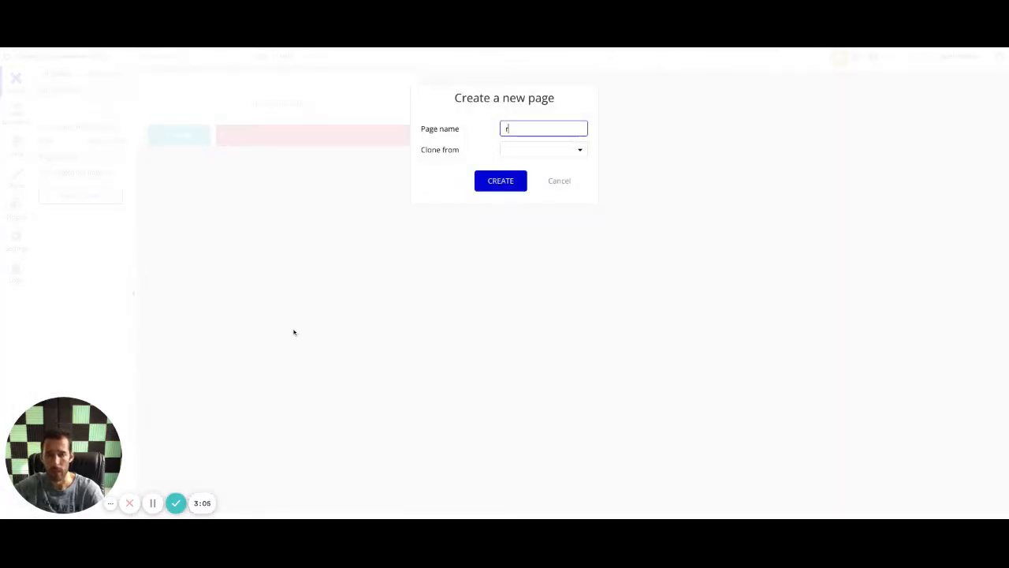
pyautogui.write('esponsiv')
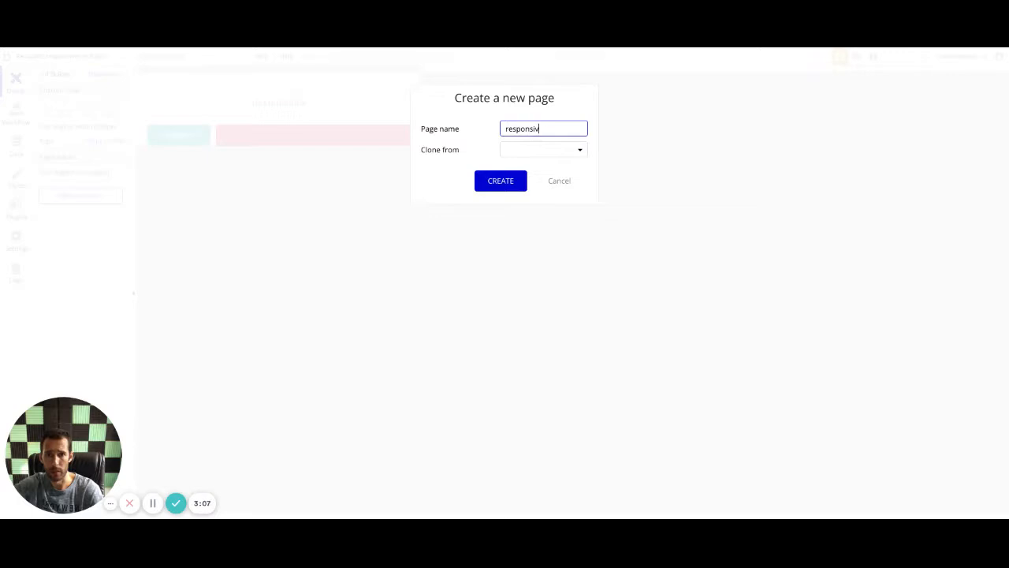
pyautogui.write('e-re-demo')
pyautogui.click(511, 189)
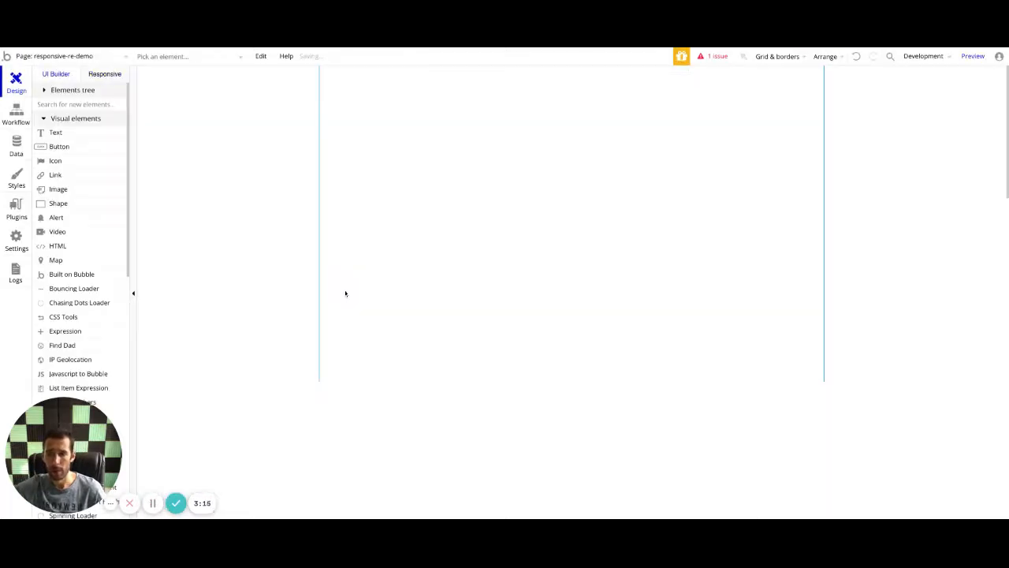
# - Set the new page's width to 1200 and turn off its fixed width
pyautogui.click(403, 257)
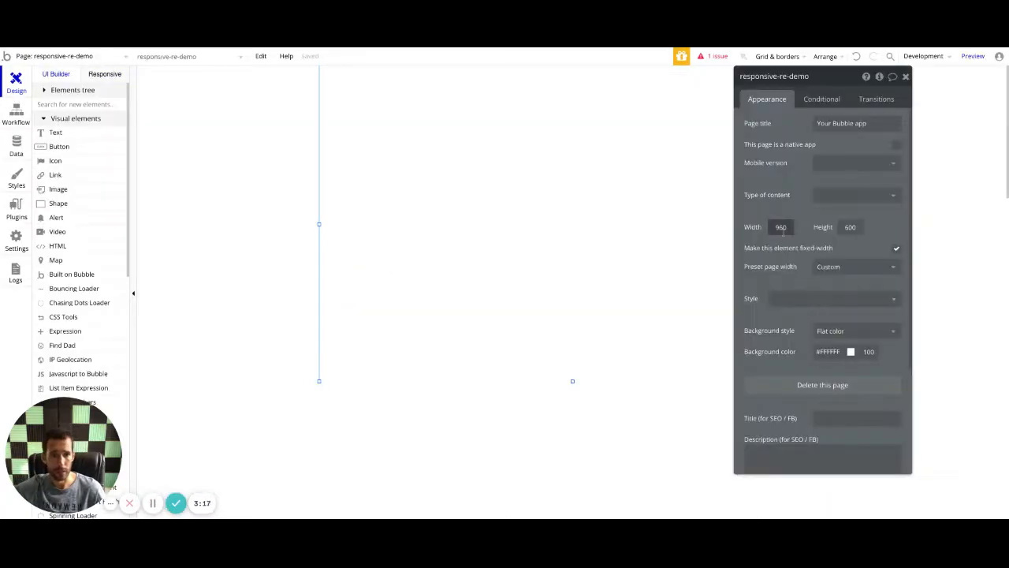
pyautogui.write('1200')
pyautogui.press('Tab')
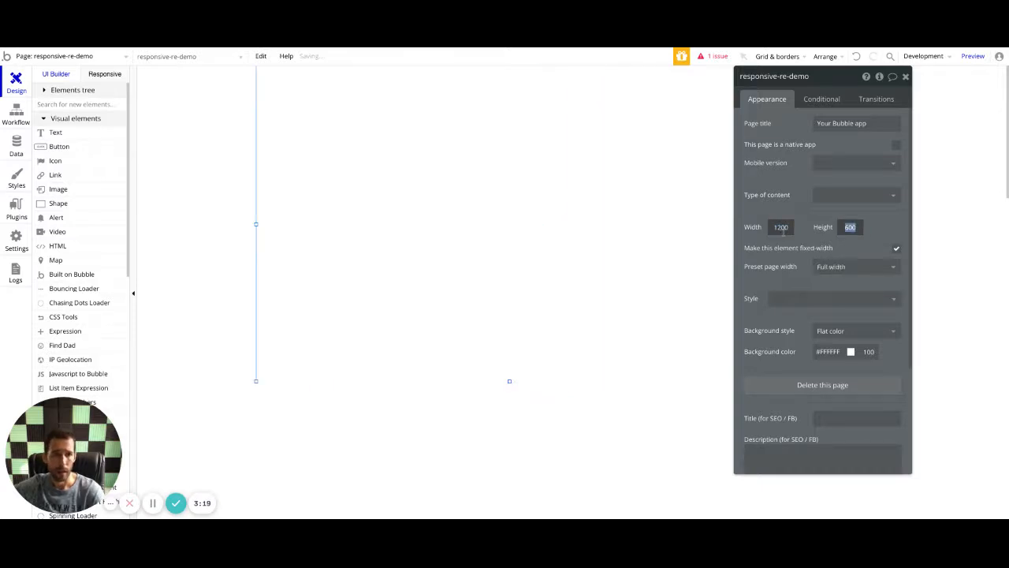
pyautogui.click(895, 249)
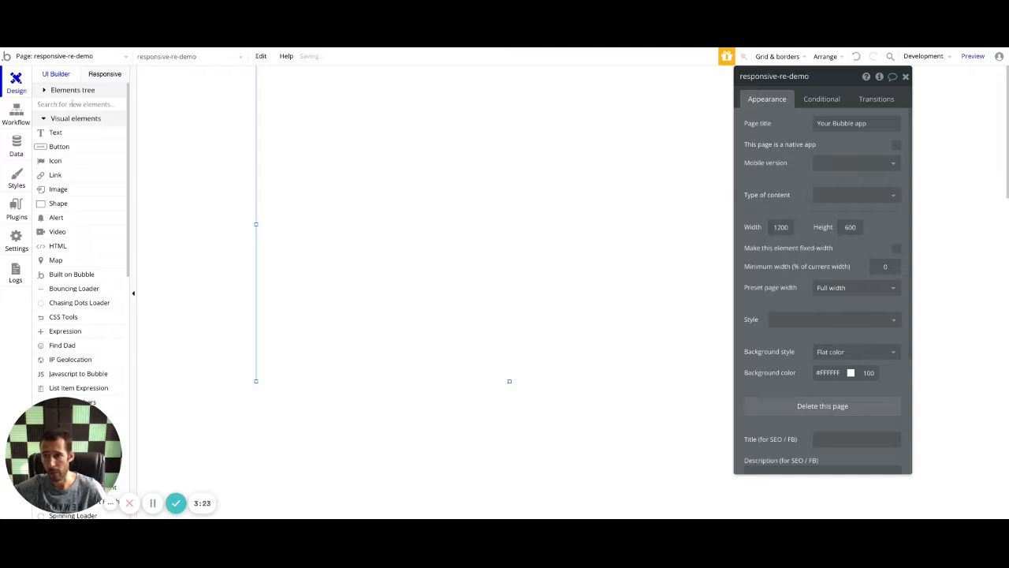
# - Find the reusable element responsive-re-300px, place it near the top of the page and centre it horizontally
pyautogui.write('res')
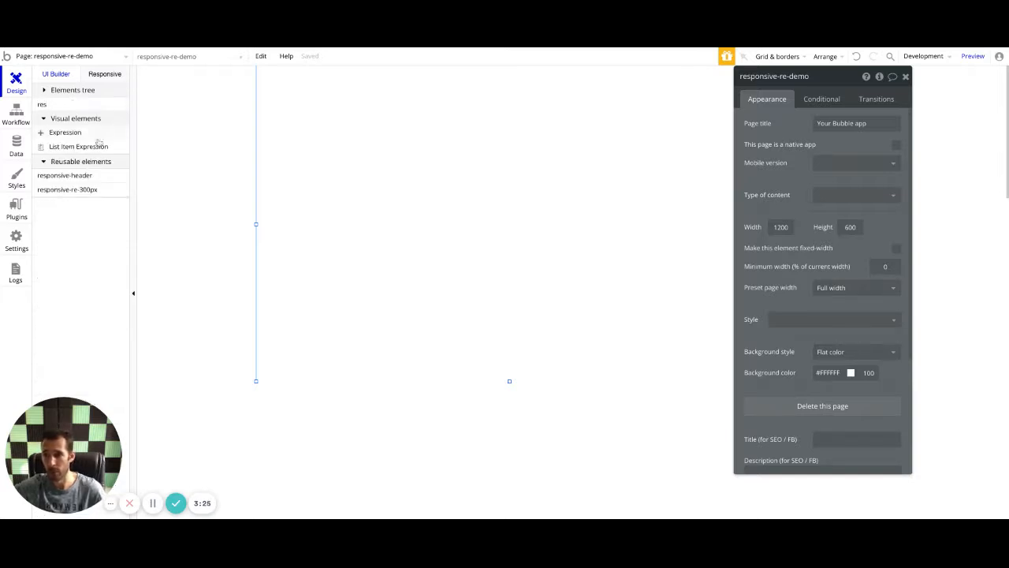
pyautogui.click(68, 190)
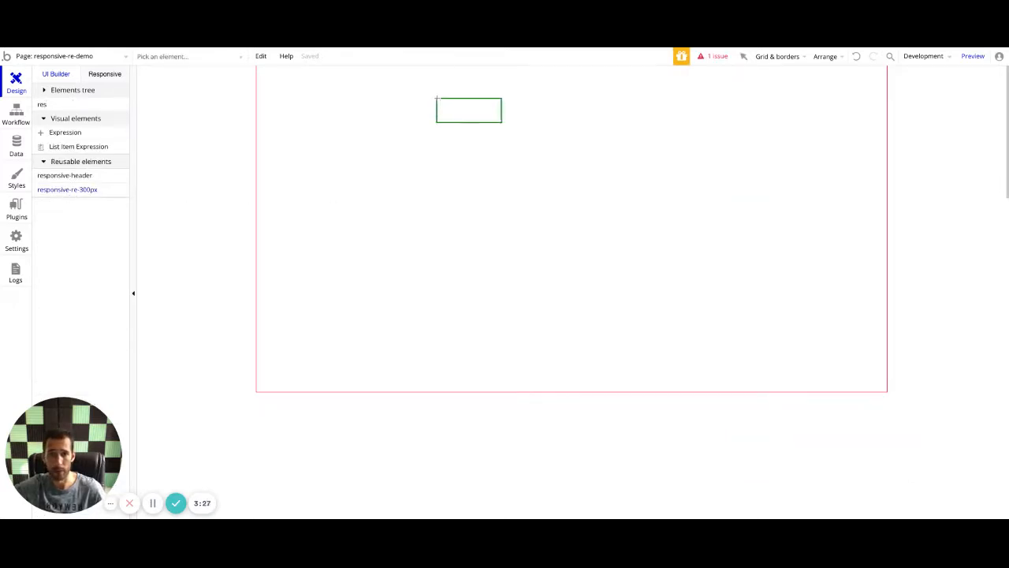
pyautogui.click(437, 98)
pyautogui.rightClick(497, 140)
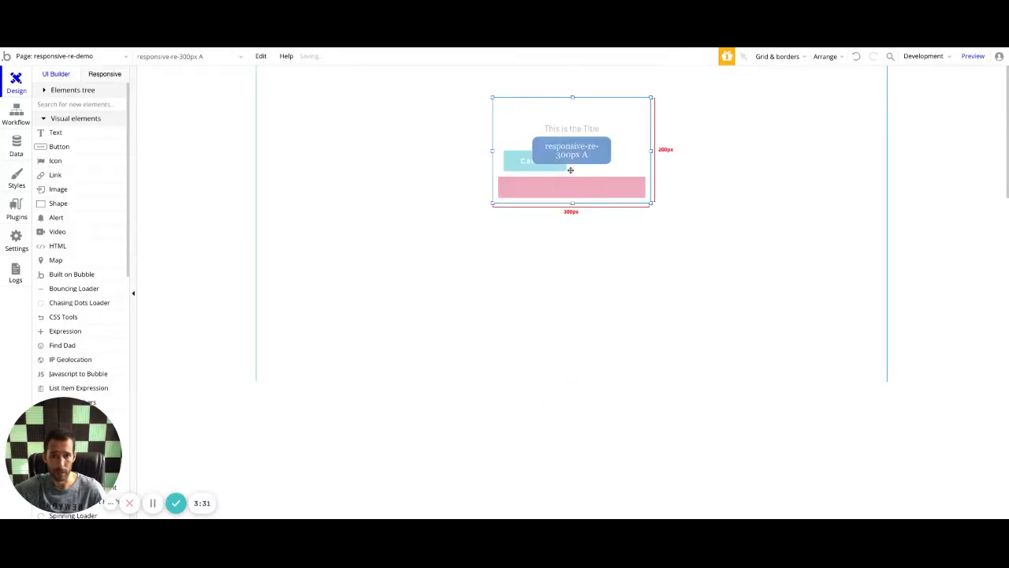
# - Set the placed reusable element's width to 600 and centre it horizontally on the page
pyautogui.doubleClick(570, 169)
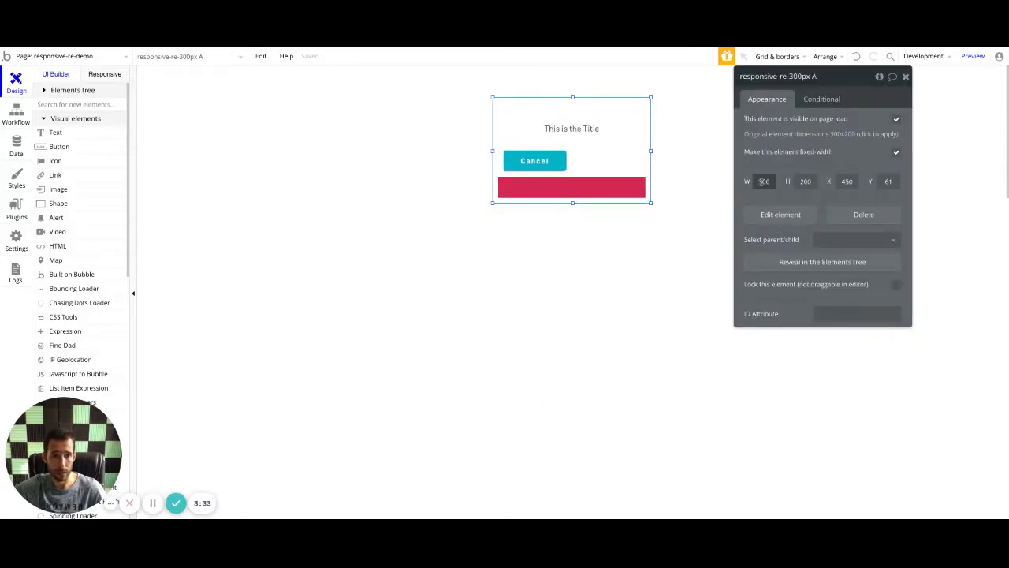
pyautogui.doubleClick(764, 181)
pyautogui.write('600')
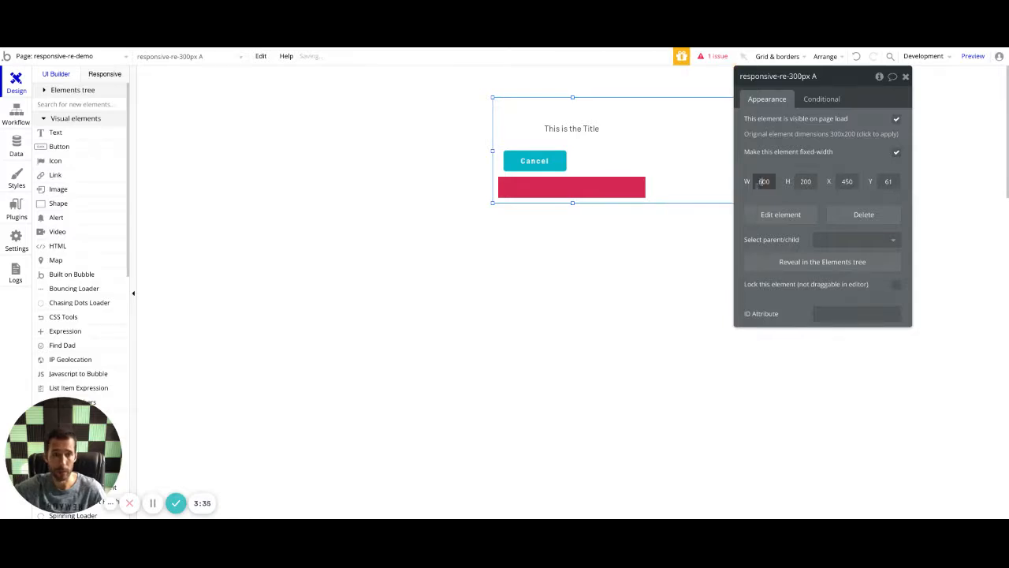
pyautogui.rightClick(585, 155)
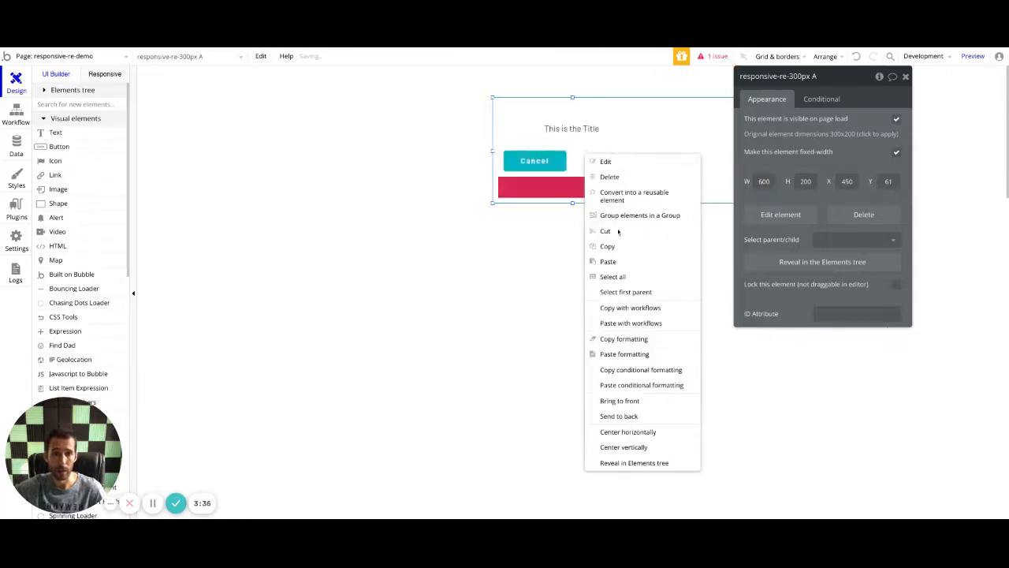
pyautogui.click(629, 434)
# - Switch to the responsive view and preview the demo page at narrow widths and stretched to about 1558px
pyautogui.click(107, 77)
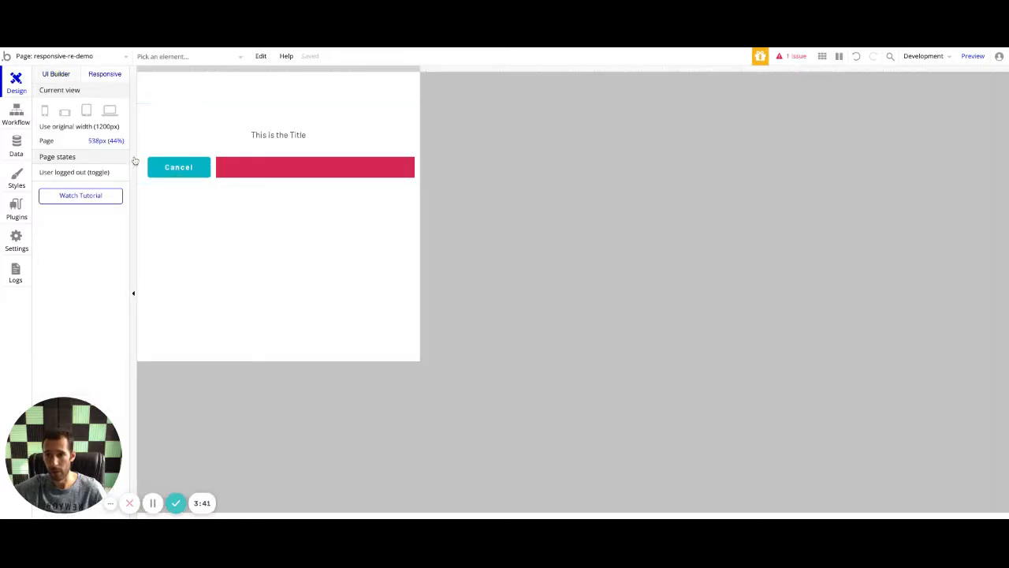
pyautogui.moveTo(417, 69); pyautogui.dragTo(295, 68)
pyautogui.moveTo(418, 69); pyautogui.dragTo(967, 80)
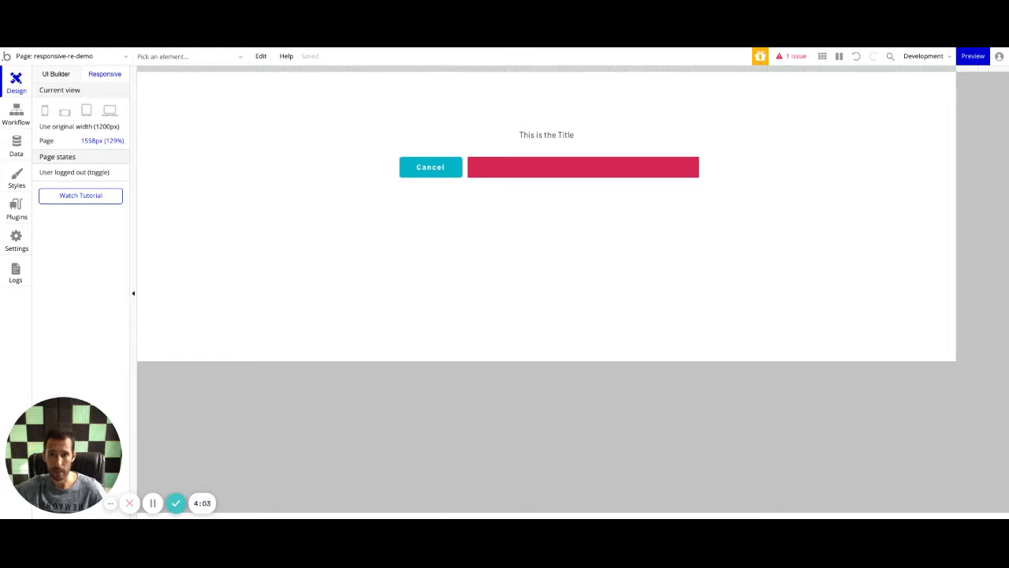
# - Create a new reusable element named responsive-re-1200px and set its width to 1200
pyautogui.click(70, 56)
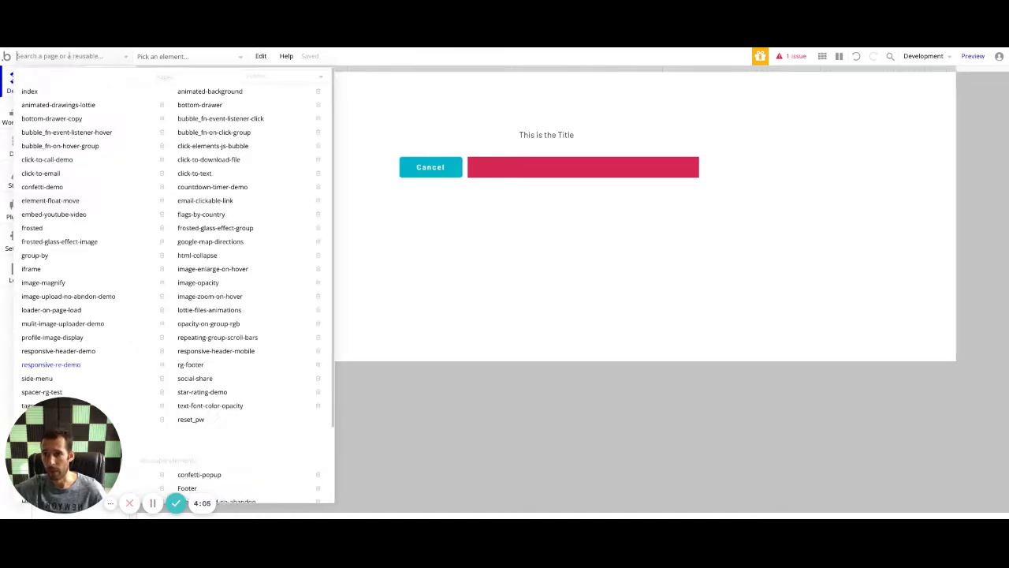
pyautogui.scroll(-2, 110, 288)
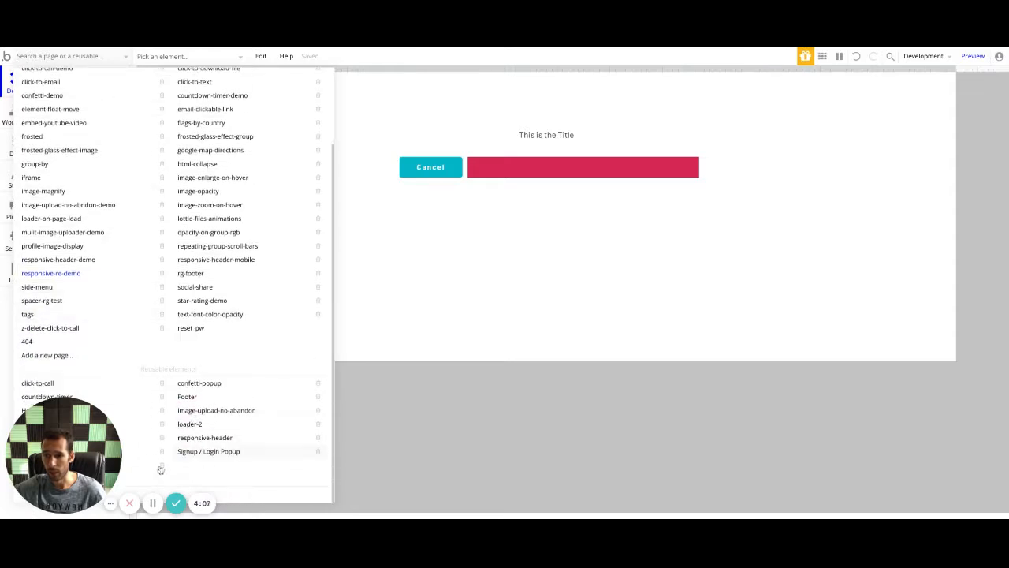
pyautogui.moveTo(47, 424); pyautogui.dragTo(493, 401)
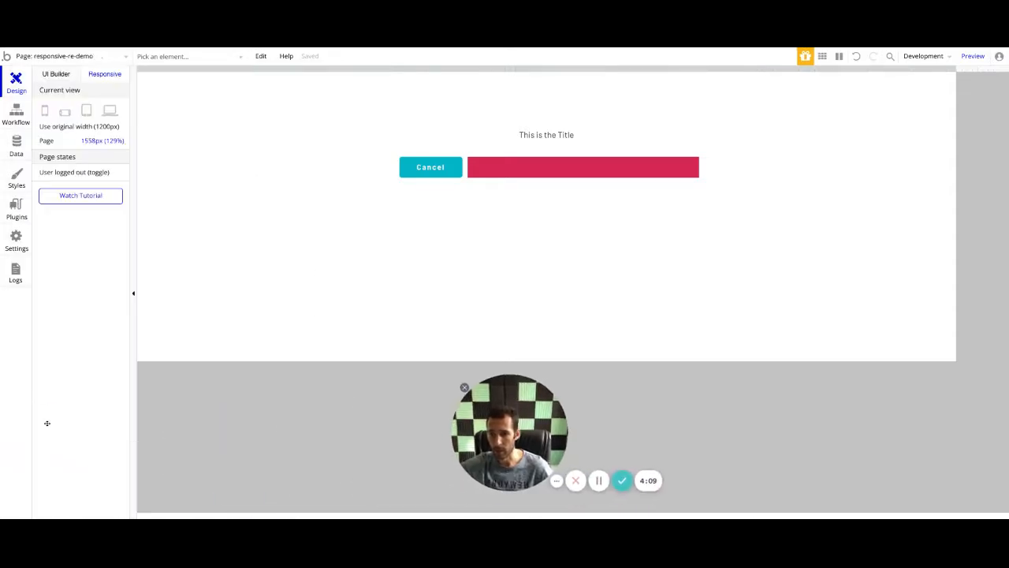
pyautogui.click(43, 59)
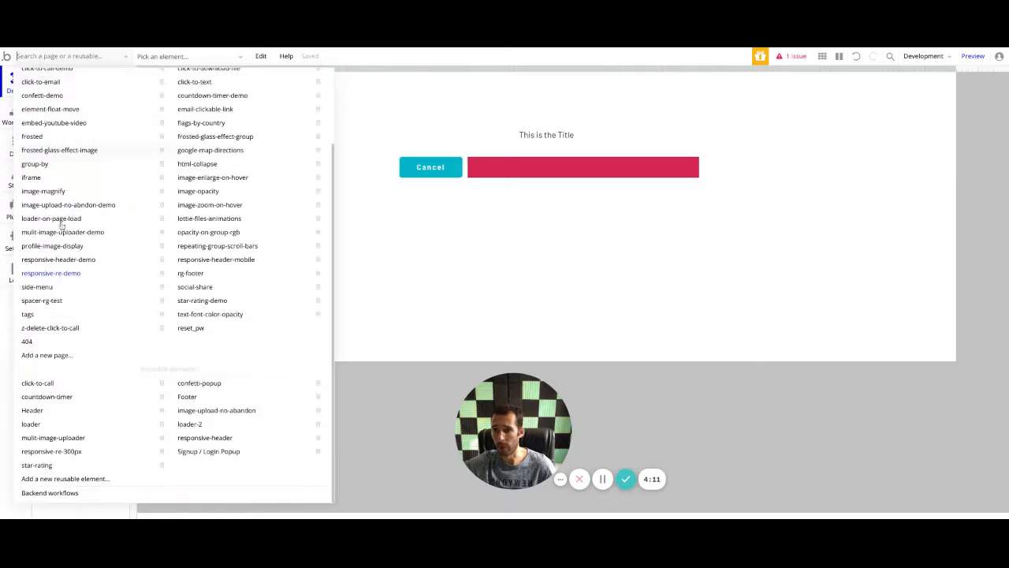
pyautogui.click(80, 465)
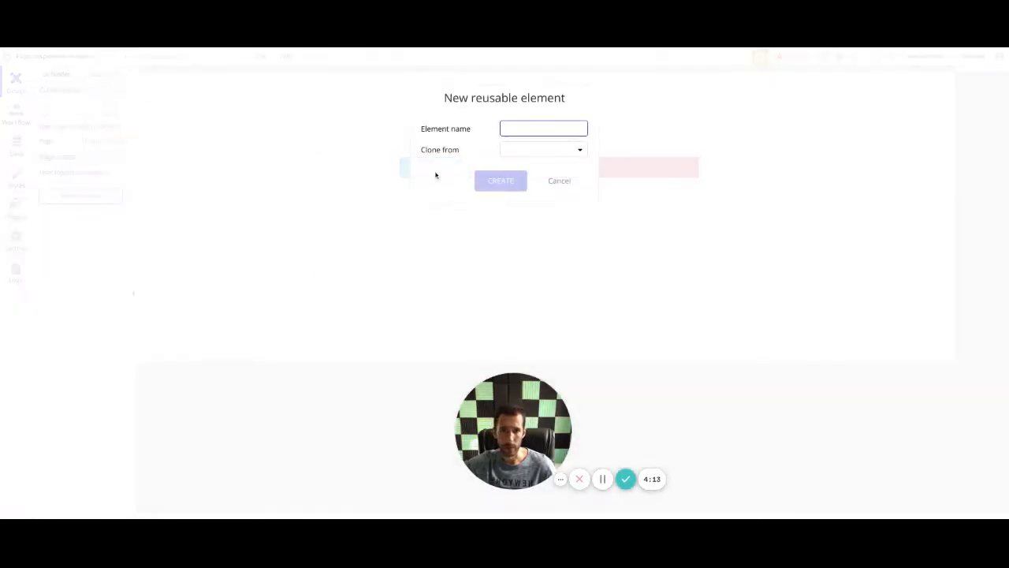
pyautogui.write('respo')
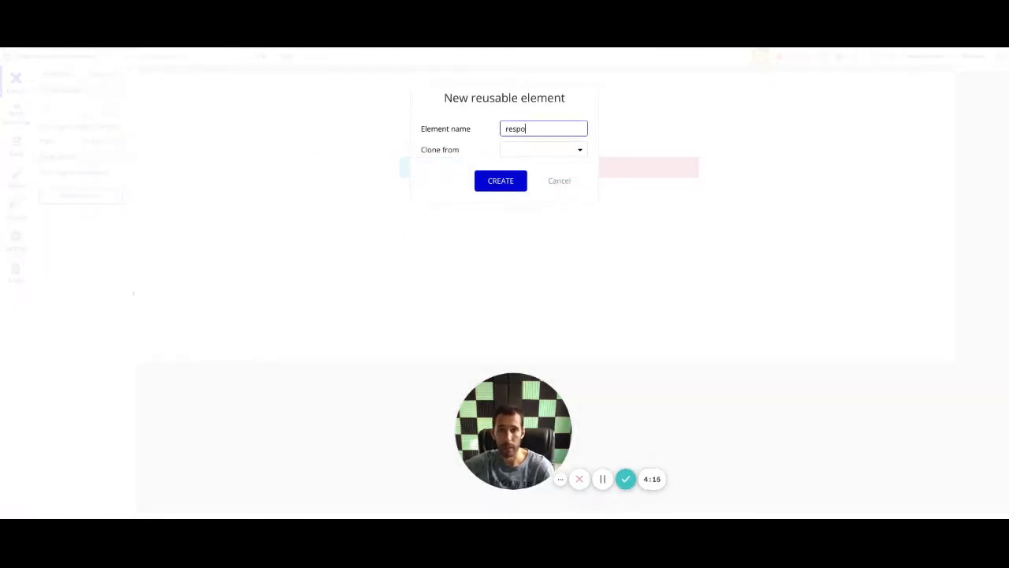
pyautogui.write('nsive-re-1200px')
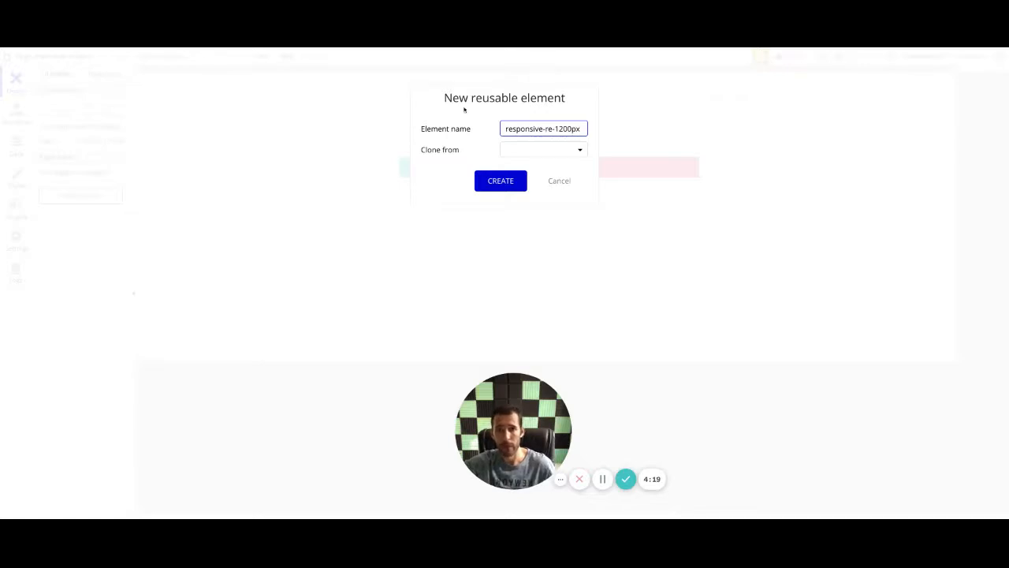
pyautogui.click(496, 180)
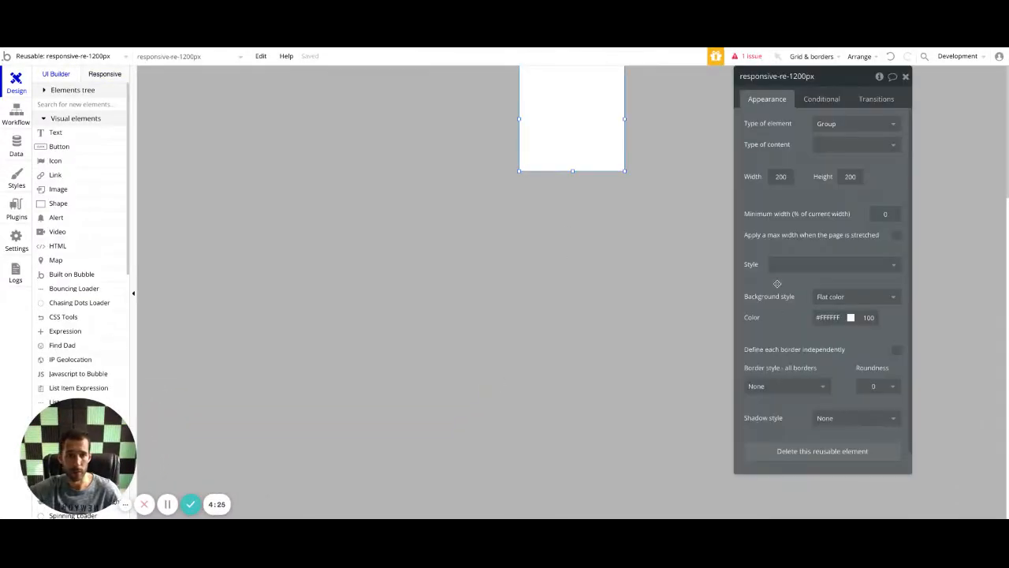
pyautogui.click(775, 176)
pyautogui.write('1')
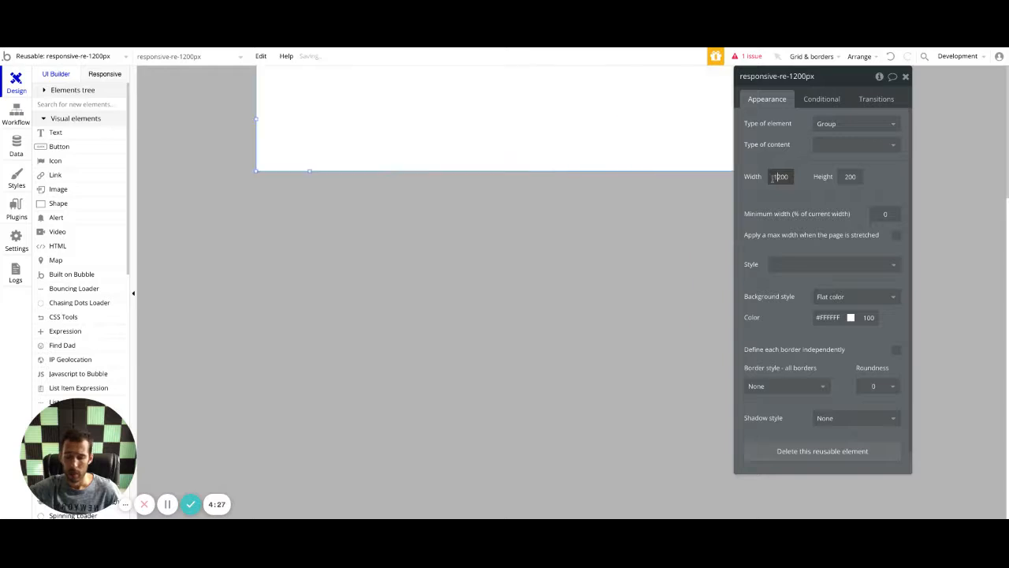
# - Add a text element to the reusable element and set its width to 1200, height to 40, X to 0 and Y to 40
pyautogui.click(41, 134)
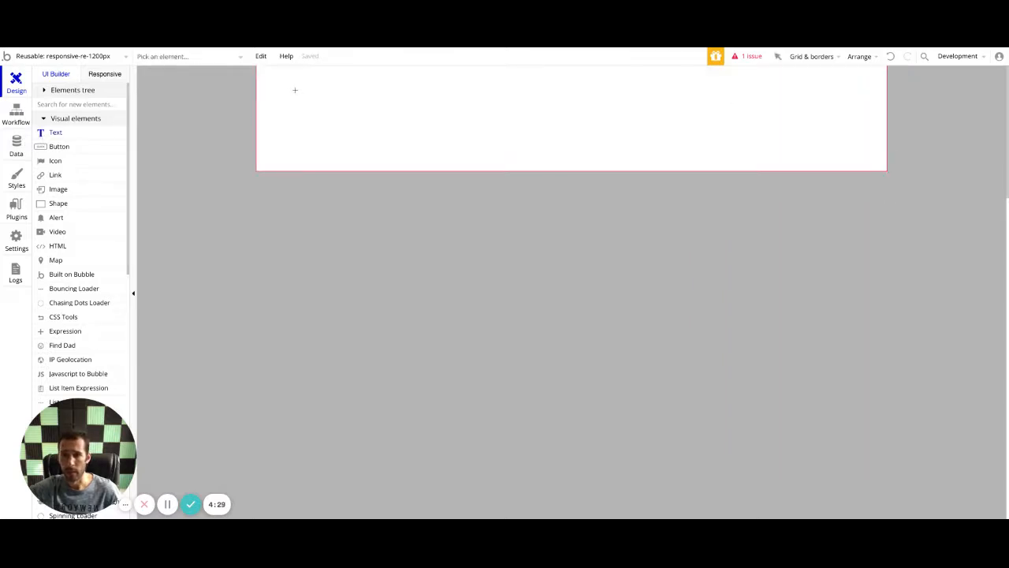
pyautogui.moveTo(275, 76); pyautogui.dragTo(399, 103)
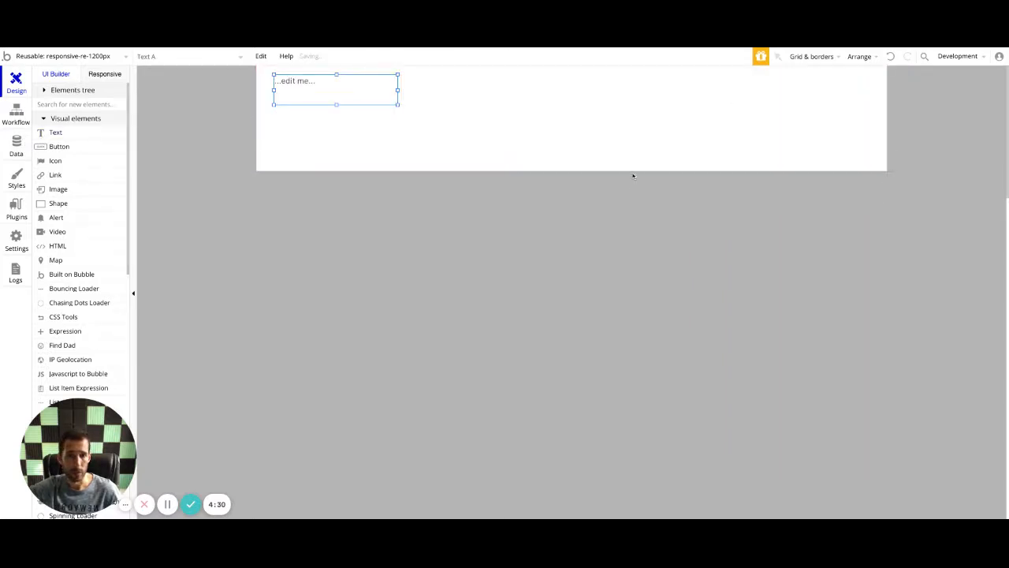
pyautogui.doubleClick(350, 97)
pyautogui.doubleClick(763, 353)
pyautogui.write('1200')
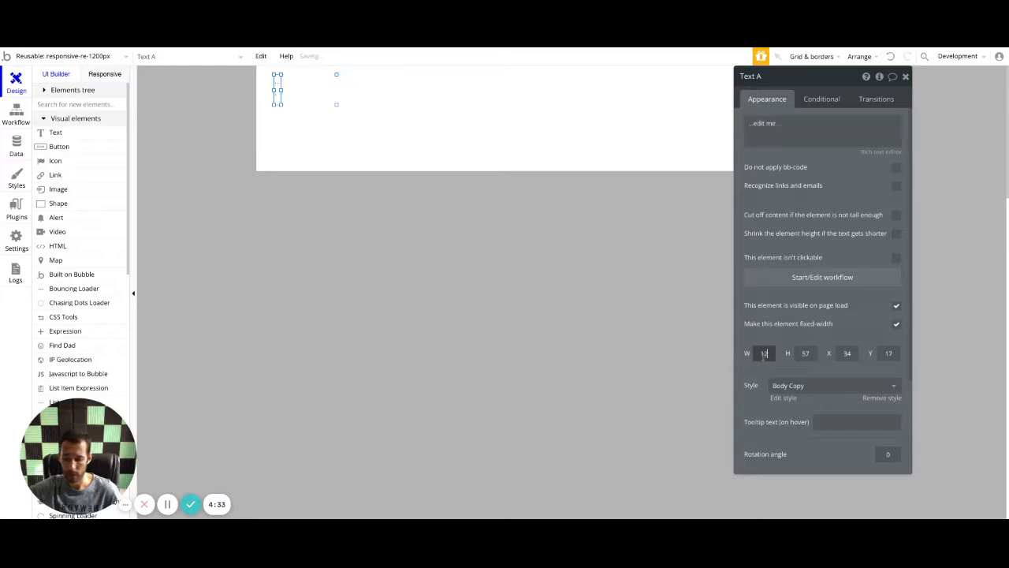
pyautogui.press('Tab')
pyautogui.write('40')
pyautogui.press('Tab')
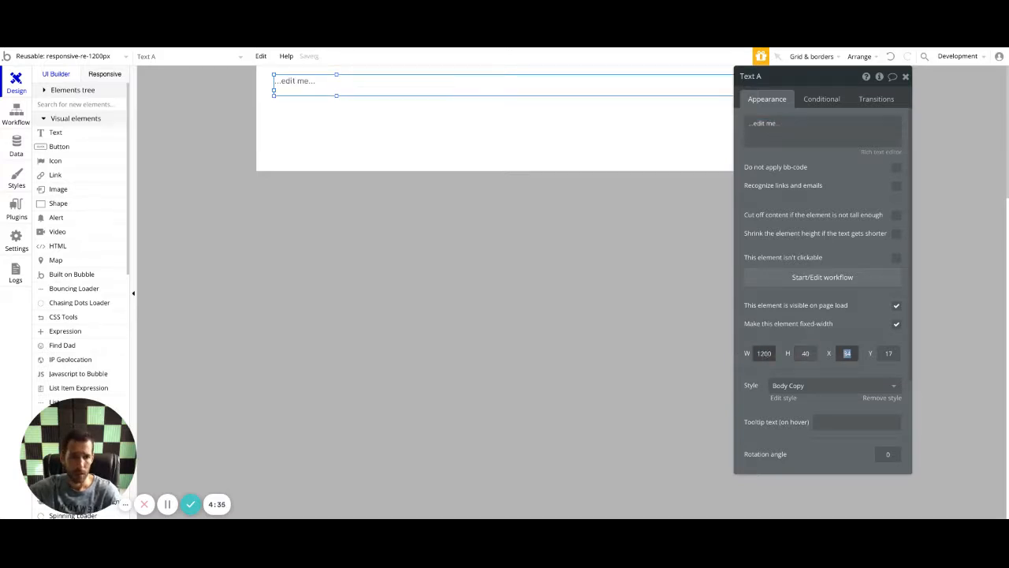
pyautogui.write('0')
pyautogui.press('Tab')
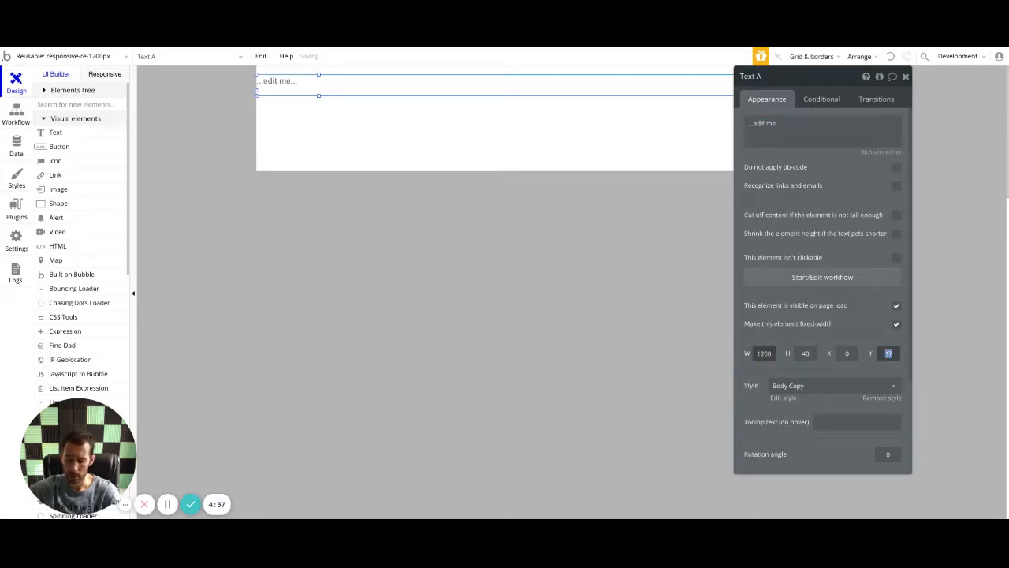
pyautogui.write('40')
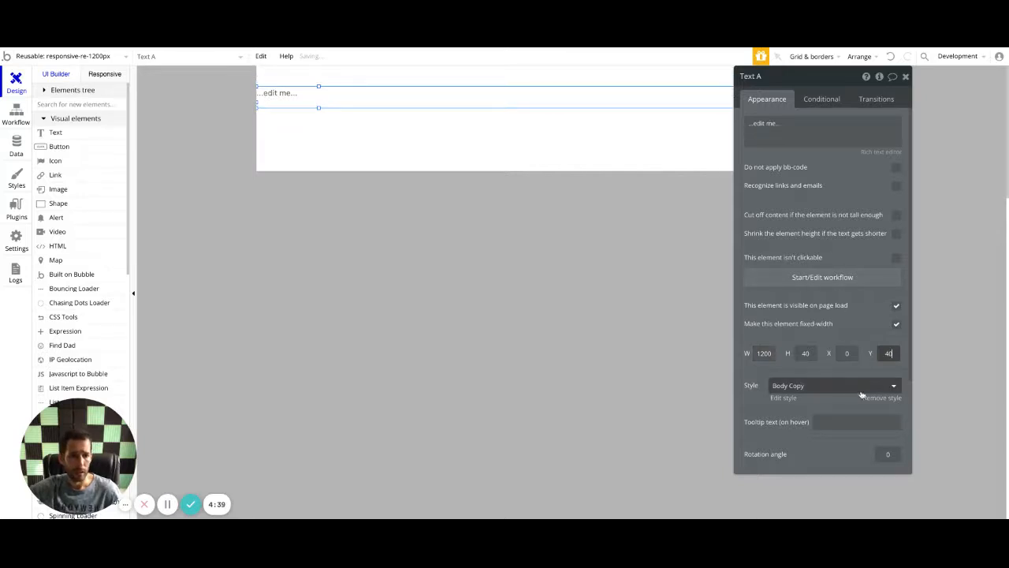
# - Remove the text element's style, centre its text horizontally and set the line spacing to 1
pyautogui.click(880, 398)
pyautogui.click(824, 459)
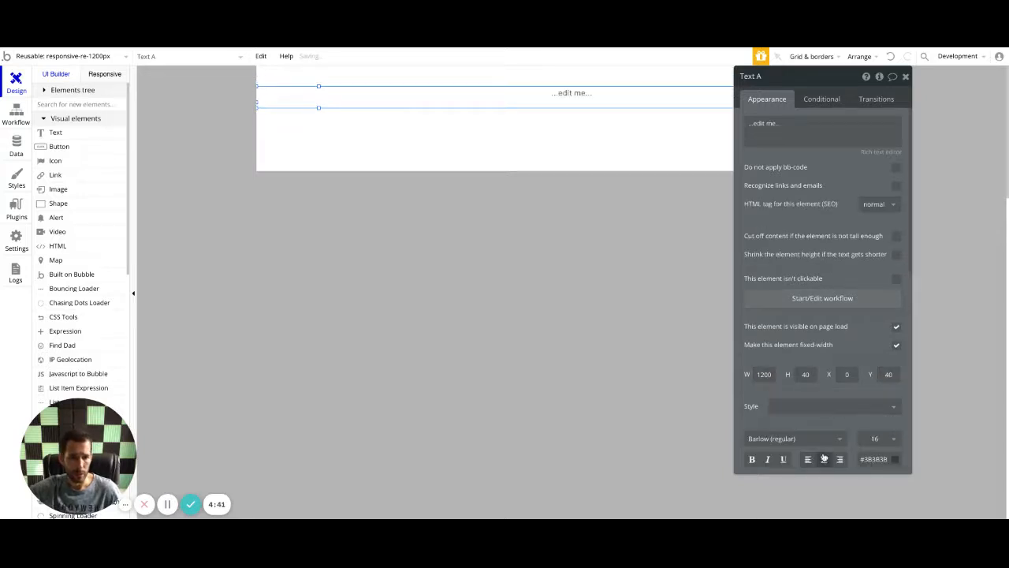
pyautogui.scroll(-3, 824, 355)
pyautogui.click(824, 255)
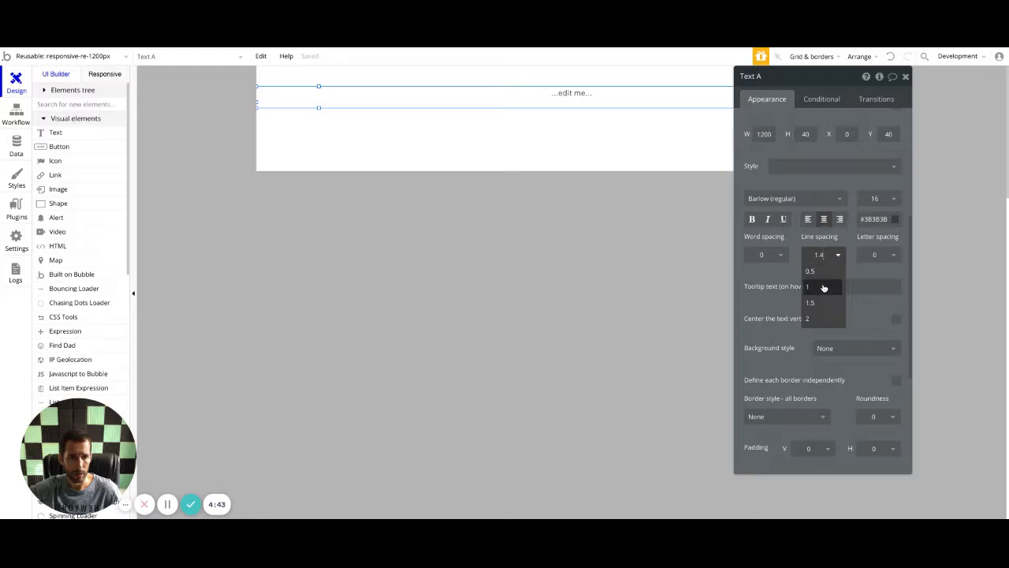
pyautogui.click(824, 287)
pyautogui.scroll(3, 815, 276)
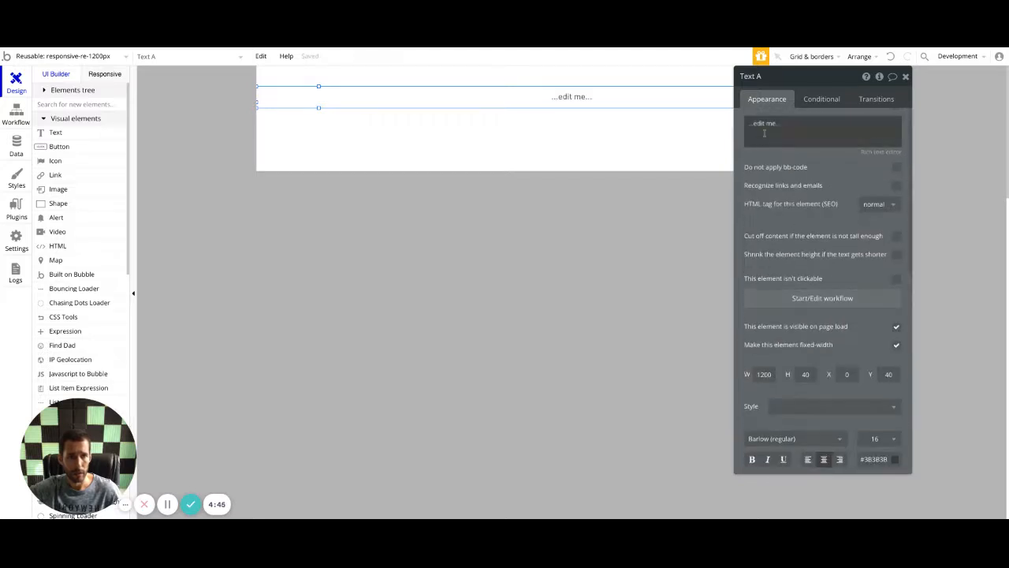
# - Change the text to "This is a Title" and turn off the element's fixed width
pyautogui.tripleClick(764, 133)
pyautogui.write('This is a Ttile')
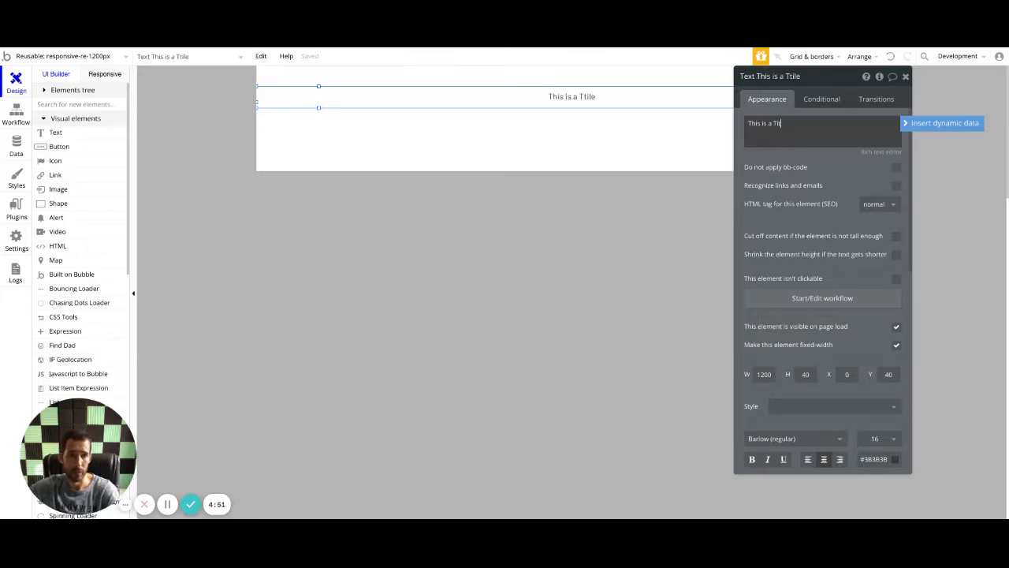
pyautogui.press('BackSpace')
pyautogui.press('BackSpace')
pyautogui.press('BackSpace')
pyautogui.press('BackSpace')
pyautogui.write('itle')
pyautogui.click(897, 344)
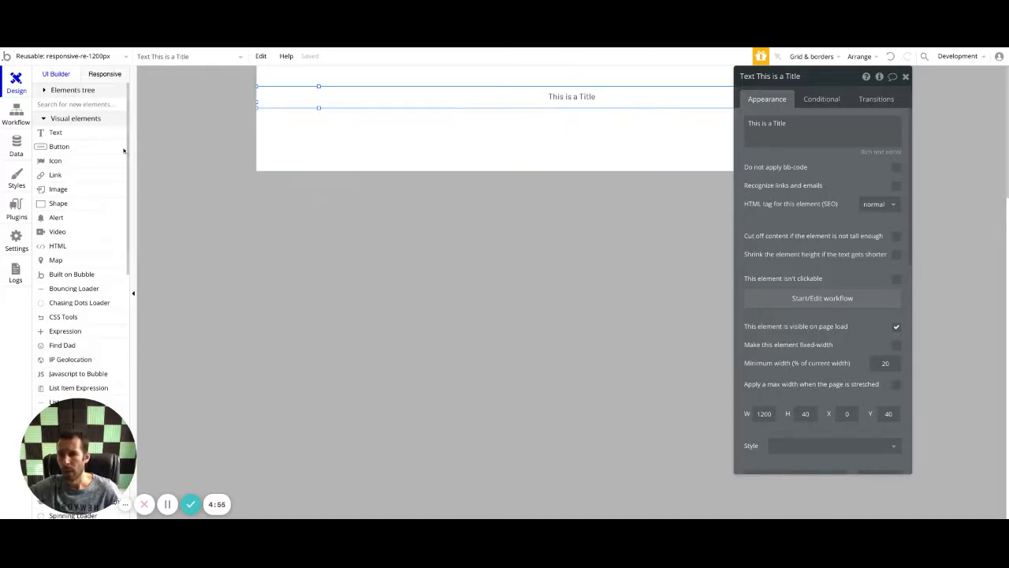
# - Add a button below the title and set its width to 140, height to 40, X to 20 and Y to 100
pyautogui.click(233, 159)
pyautogui.moveTo(263, 127); pyautogui.dragTo(352, 148)
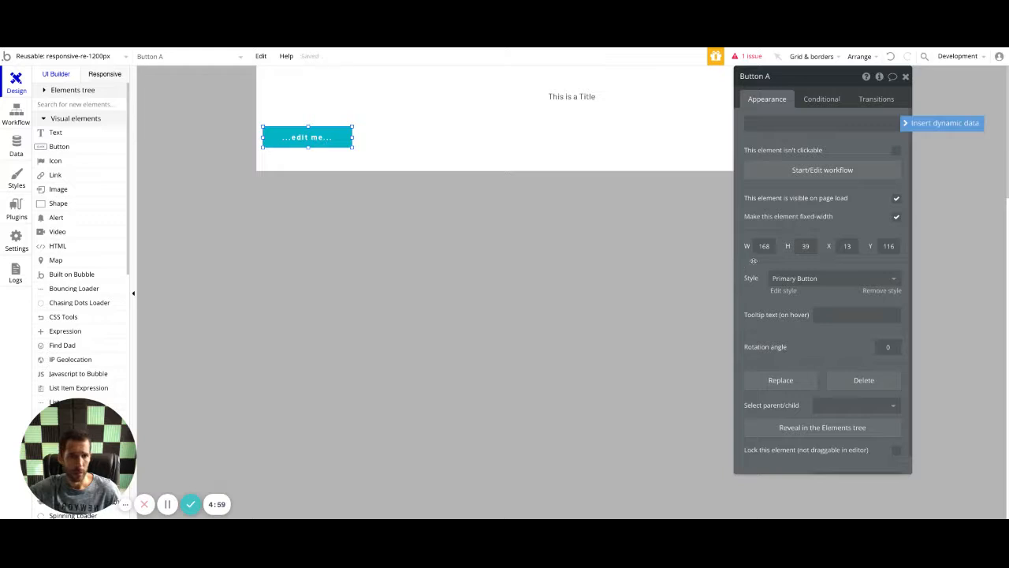
pyautogui.doubleClick(764, 246)
pyautogui.write('140')
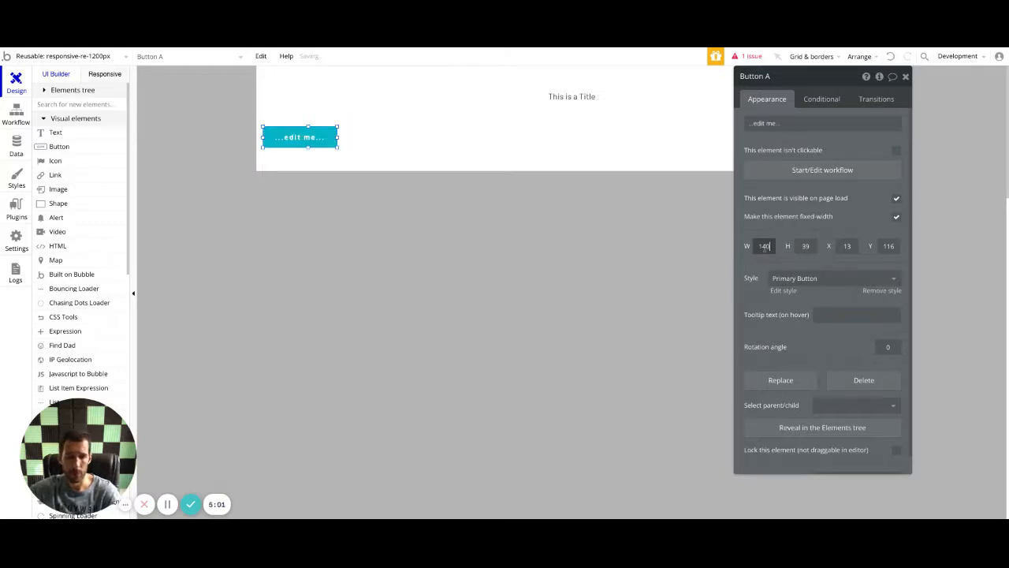
pyautogui.press('Tab')
pyautogui.write('40')
pyautogui.press('Tab')
pyautogui.write('20')
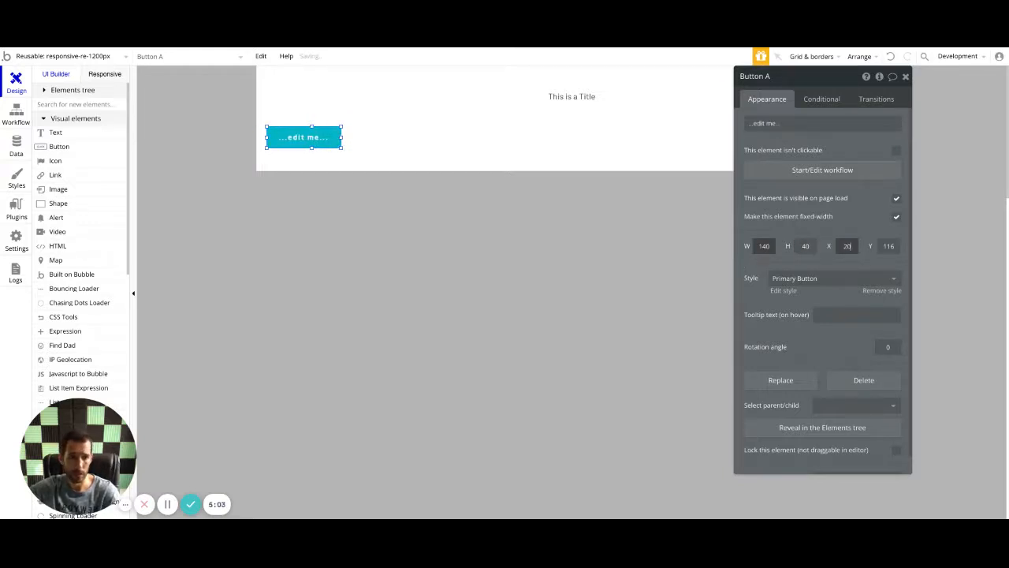
pyautogui.press('Tab')
pyautogui.write('100')
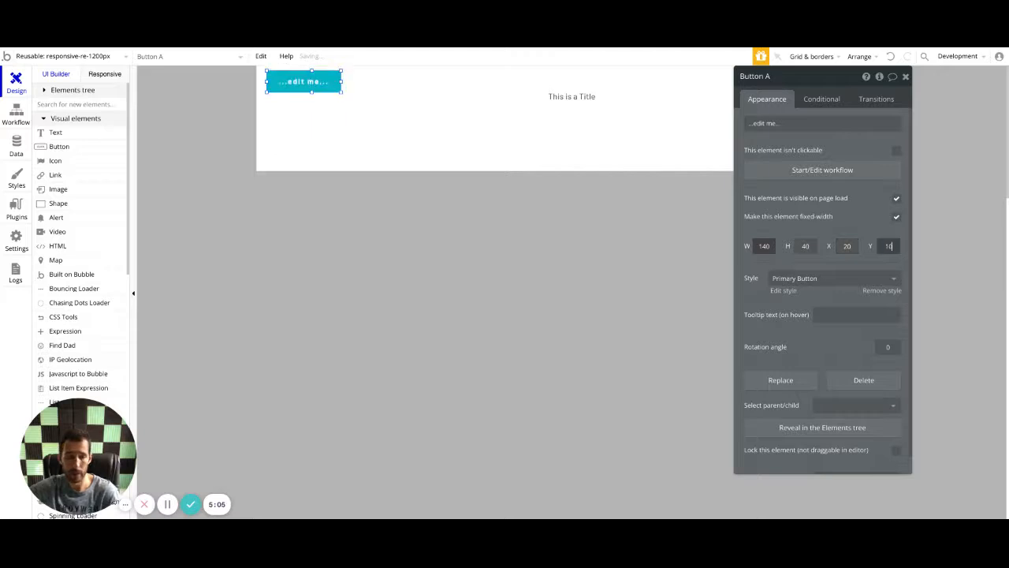
# - Find the Group container and place a group about 400 by 250 beside the button
pyautogui.click(39, 104)
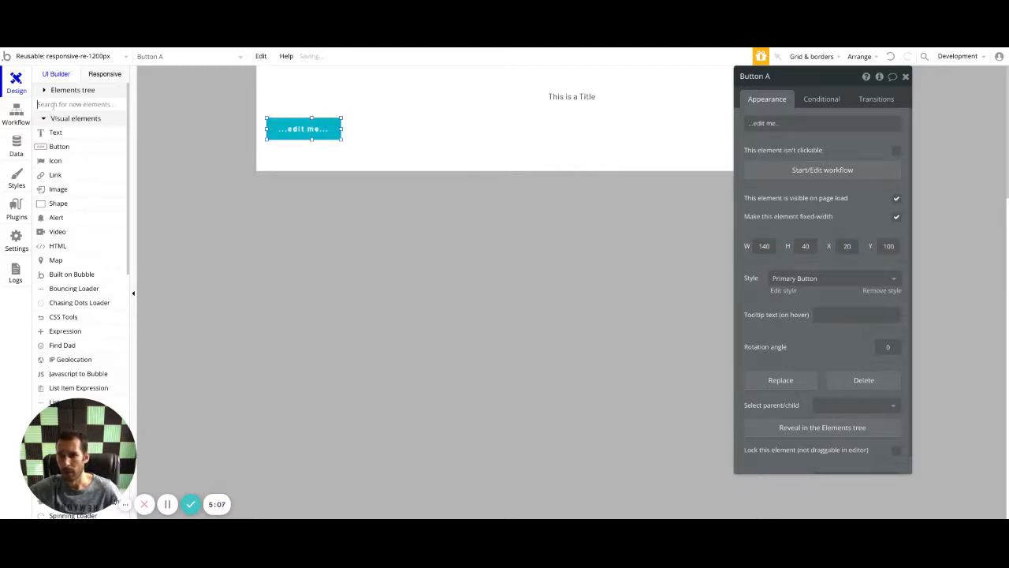
pyautogui.write('group')
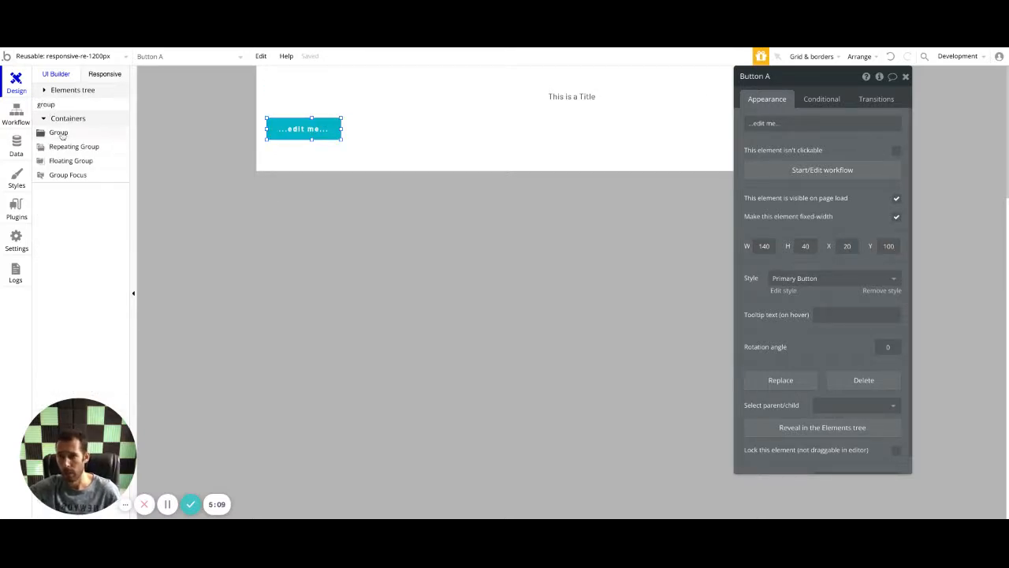
pyautogui.click(62, 135)
pyautogui.moveTo(375, 118)
pyautogui.mouseDown()
pyautogui.moveTo(585, 170)
pyautogui.moveTo(634, 142)
pyautogui.mouseUp()
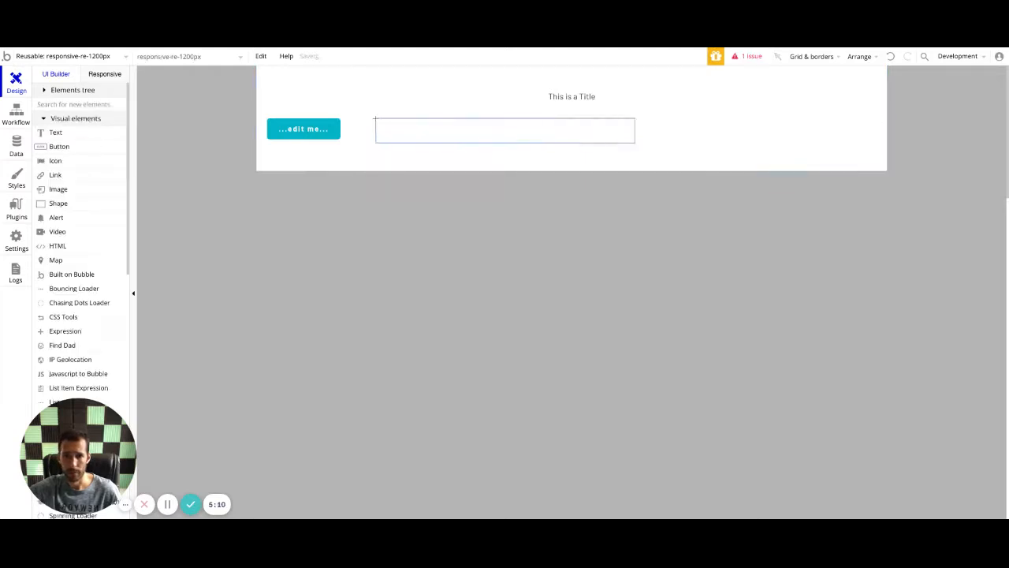
pyautogui.press('Delete')
# - Select the new group beside the button and set its width to 1020 and height to 40
pyautogui.click(45, 91)
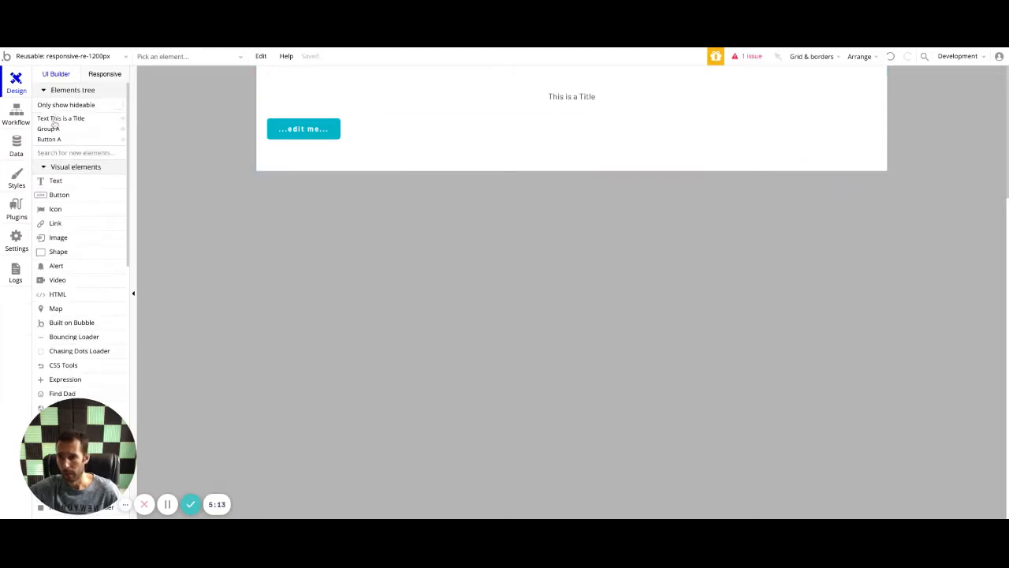
pyautogui.click(49, 140)
pyautogui.click(48, 129)
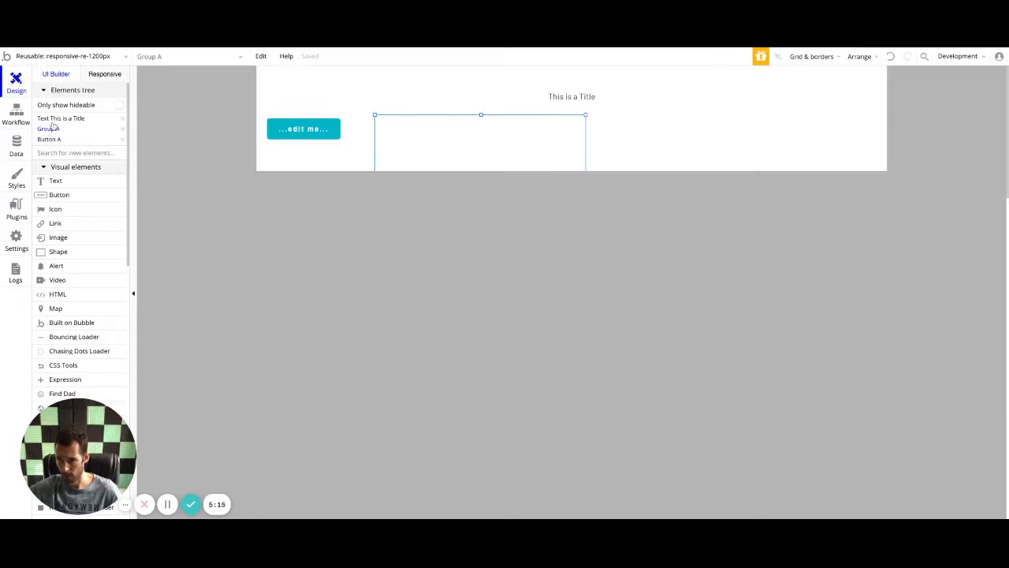
pyautogui.doubleClick(408, 120)
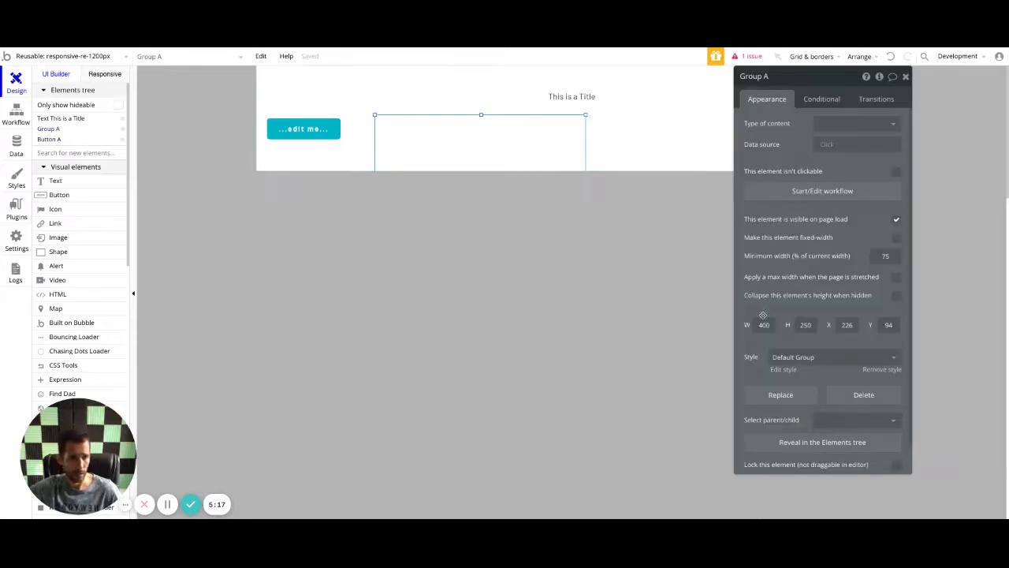
pyautogui.doubleClick(763, 324)
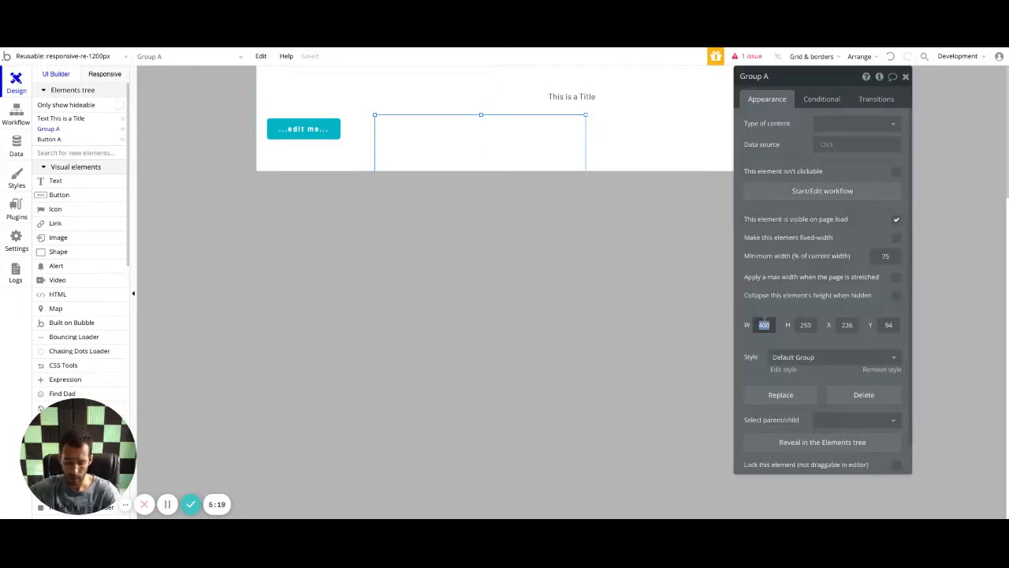
pyautogui.write('1020')
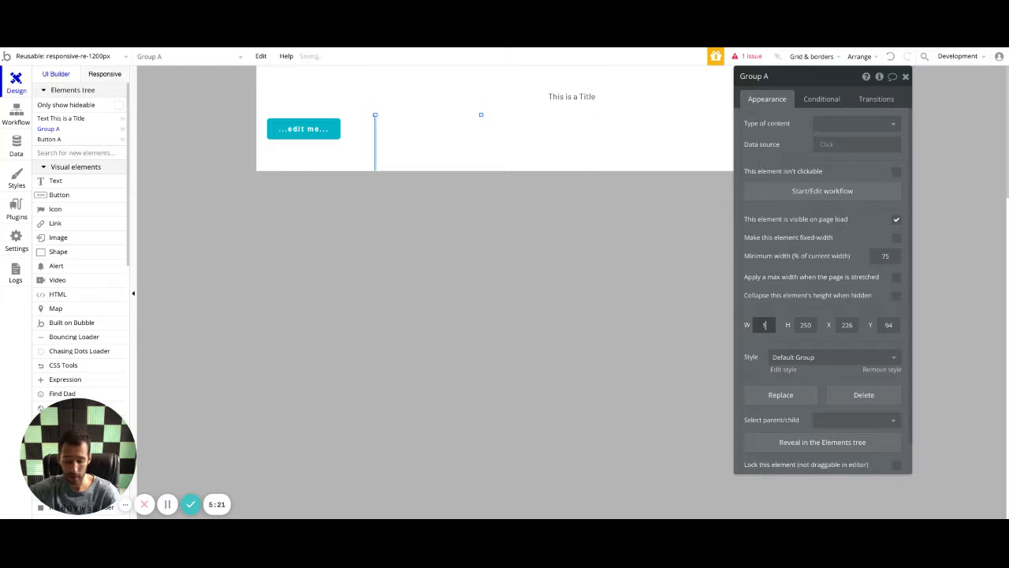
pyautogui.press('Tab')
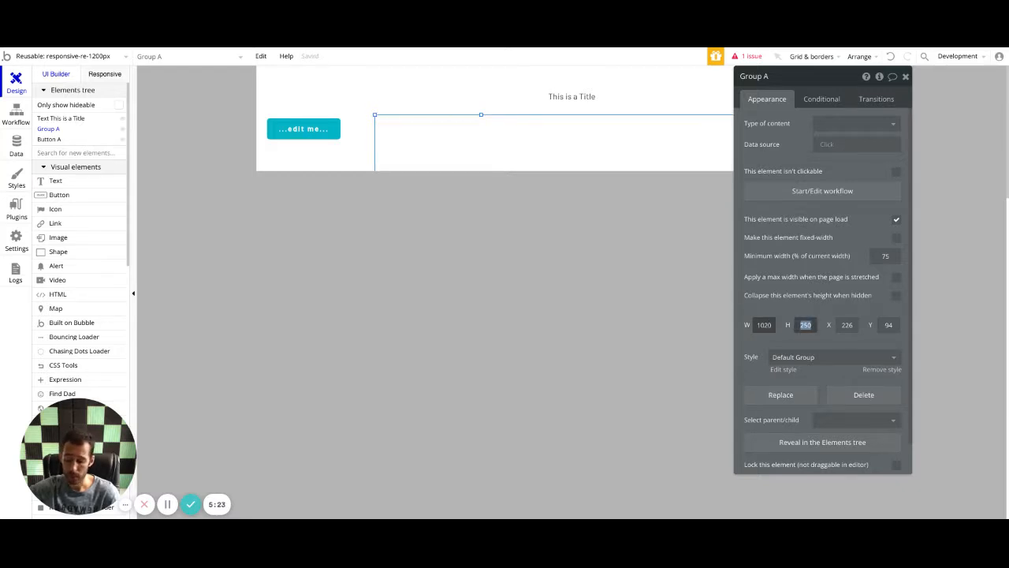
pyautogui.write('100')
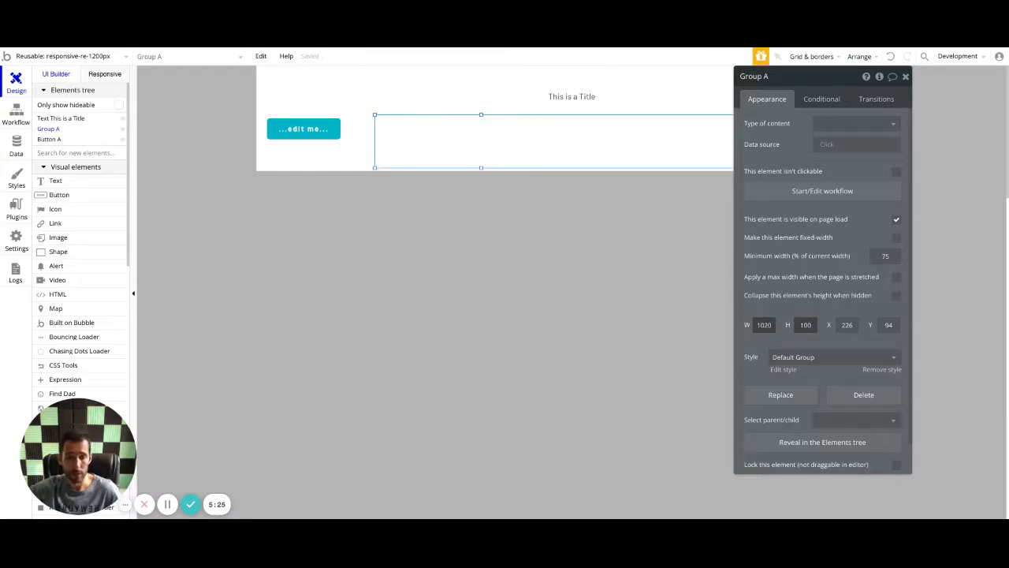
pyautogui.write('40')
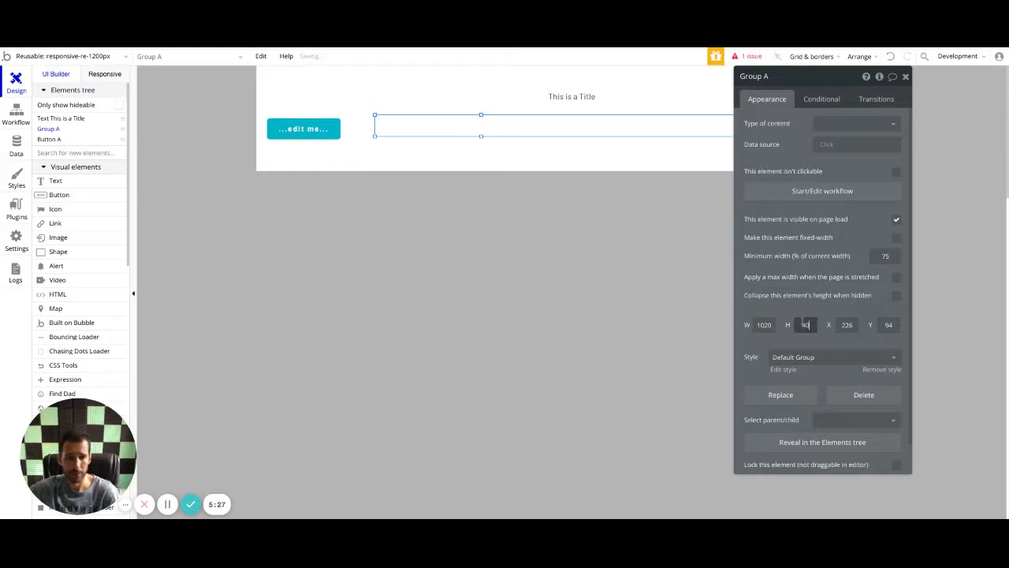
# - Remove the group's style and give it a flat color background of #D62755
pyautogui.click(876, 369)
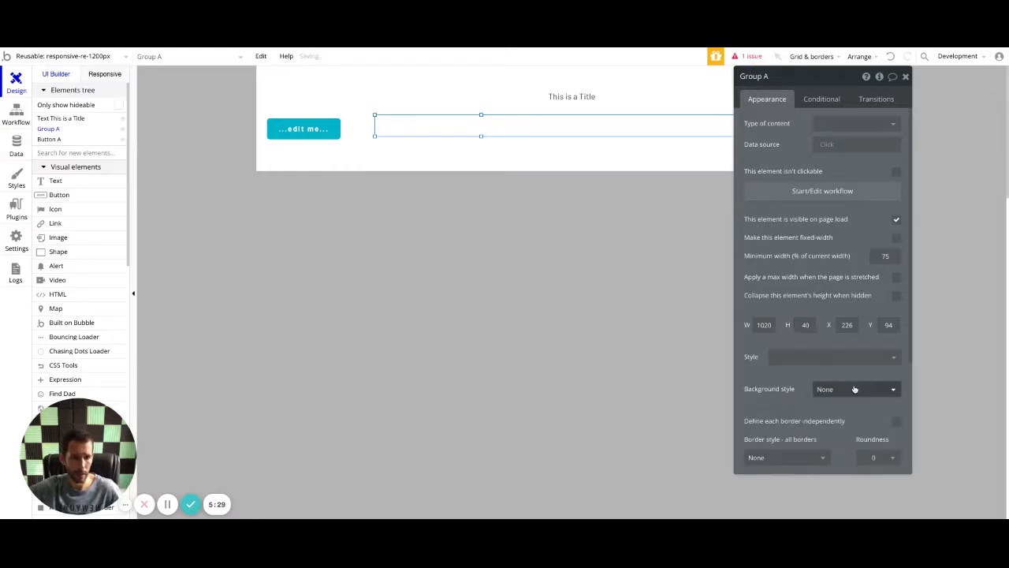
pyautogui.click(883, 388)
pyautogui.click(856, 420)
pyautogui.click(834, 410)
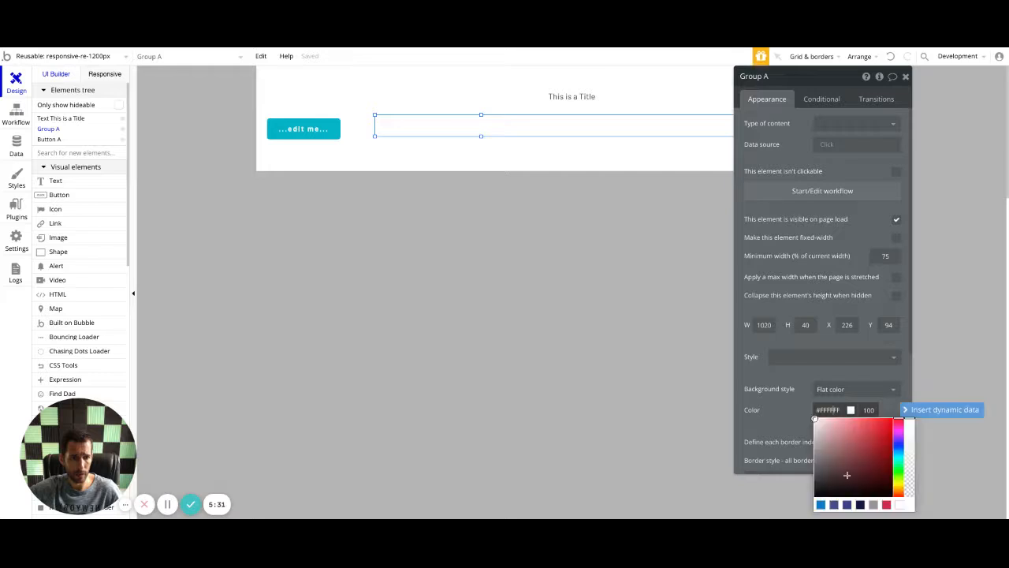
pyautogui.click(885, 505)
pyautogui.click(801, 417)
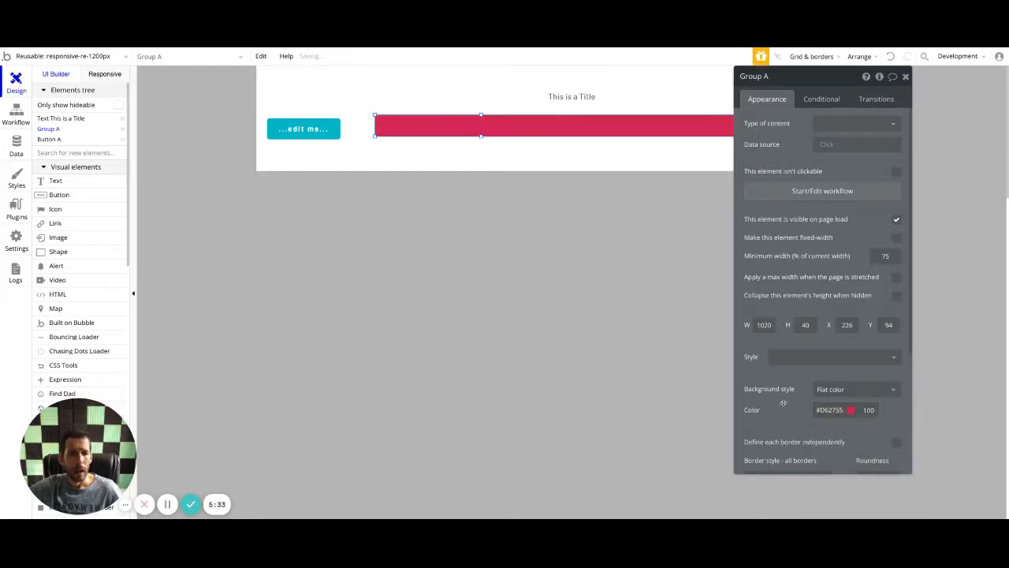
# - Align the red group with the button by setting its X to 180 and Y to 100
pyautogui.click(296, 136)
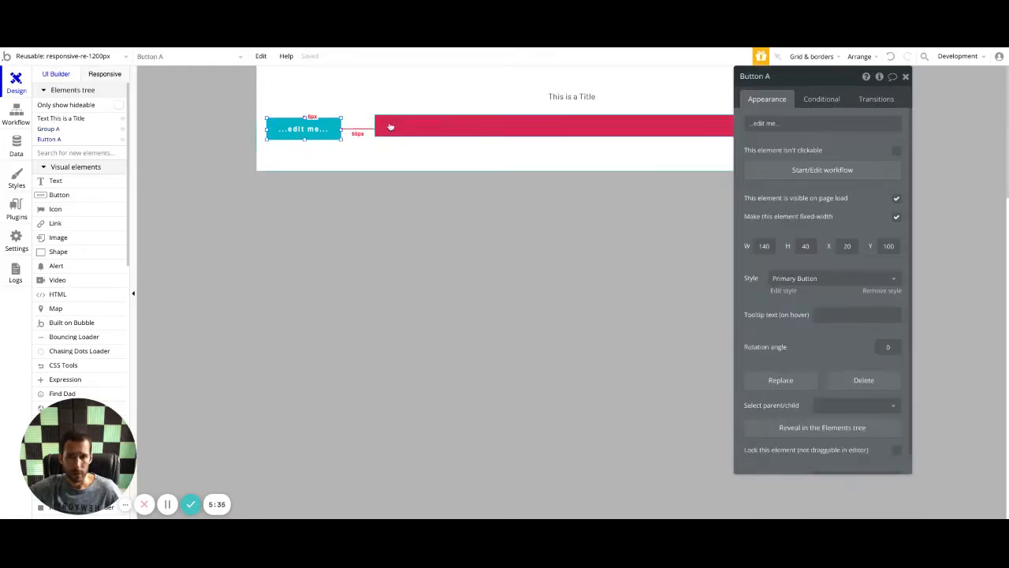
pyautogui.click(404, 126)
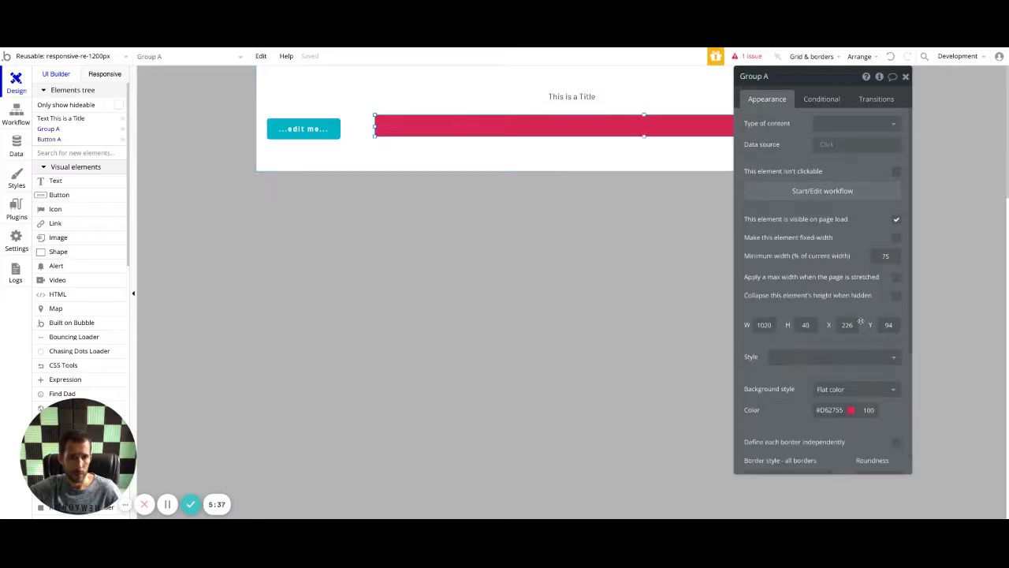
pyautogui.doubleClick(847, 325)
pyautogui.write('180')
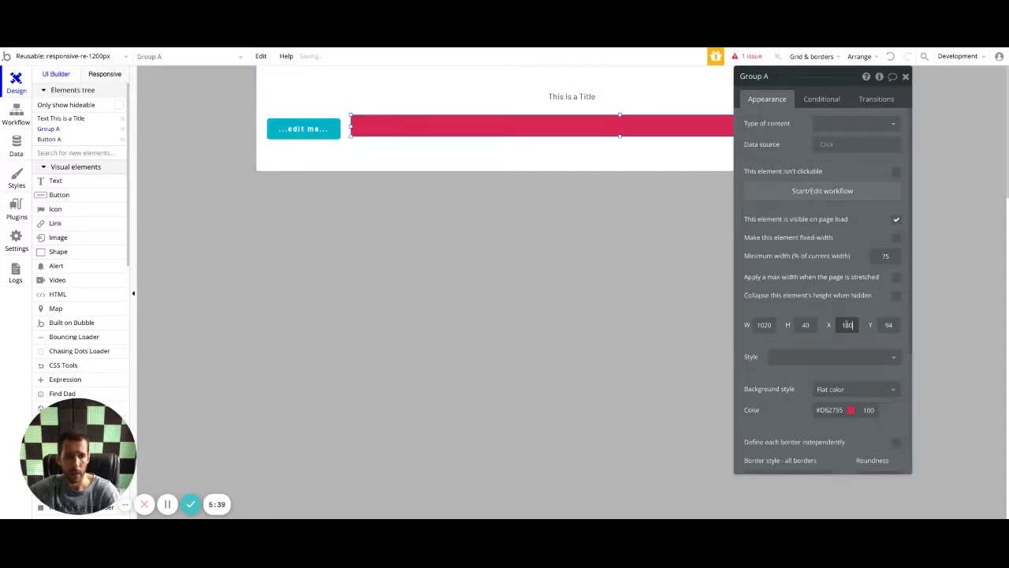
pyautogui.press('Tab')
pyautogui.write('100')
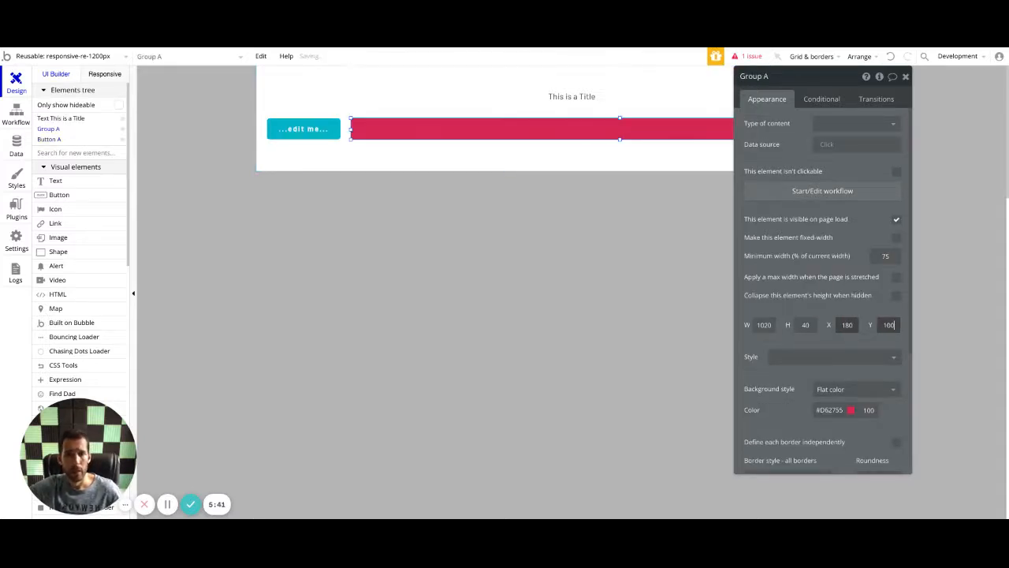
# - Set the red group's width to 1000 and its minimum width to 20% of current width
pyautogui.moveTo(873, 230); pyautogui.dragTo(502, 352)
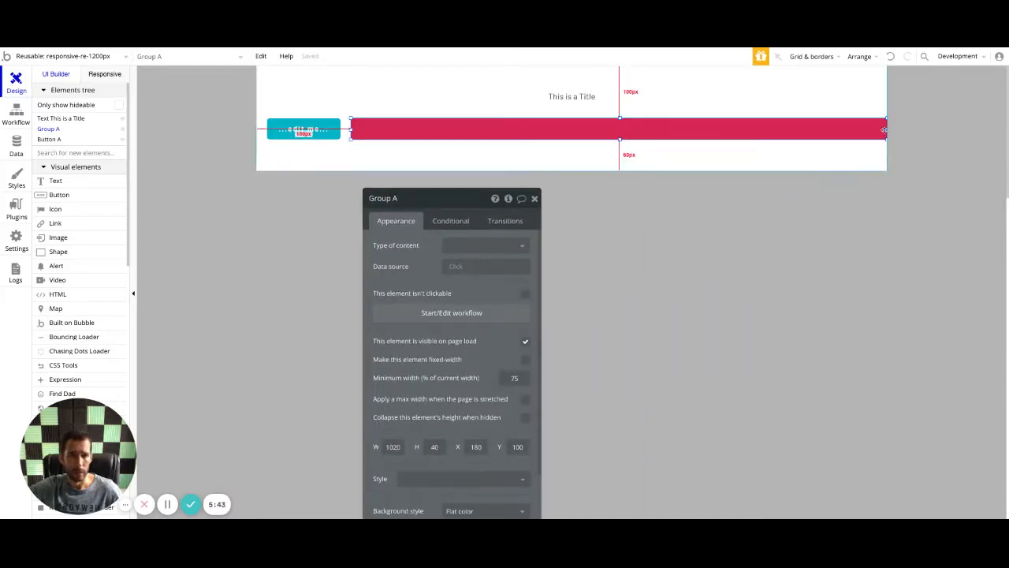
pyautogui.doubleClick(394, 447)
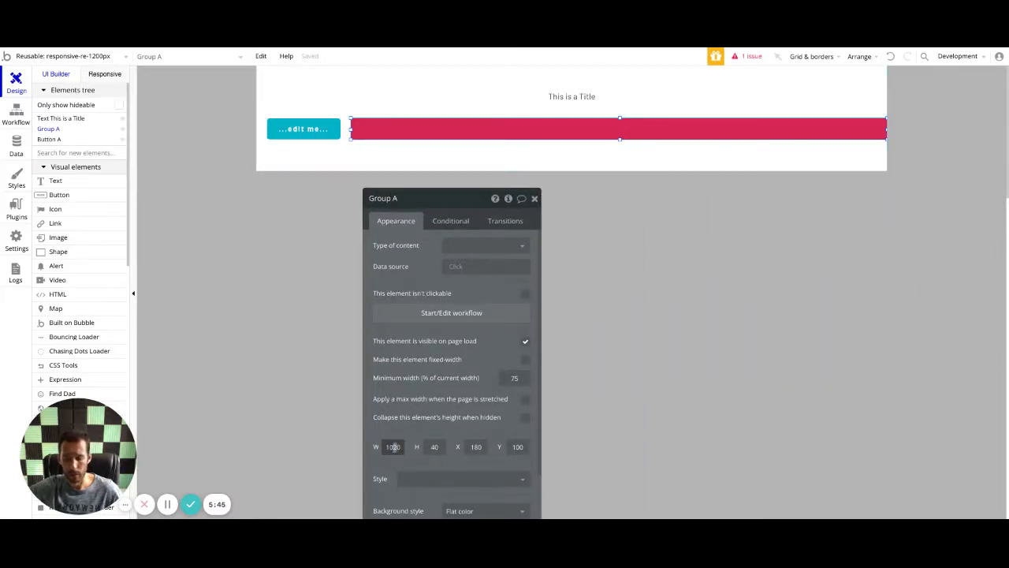
pyautogui.write('1000')
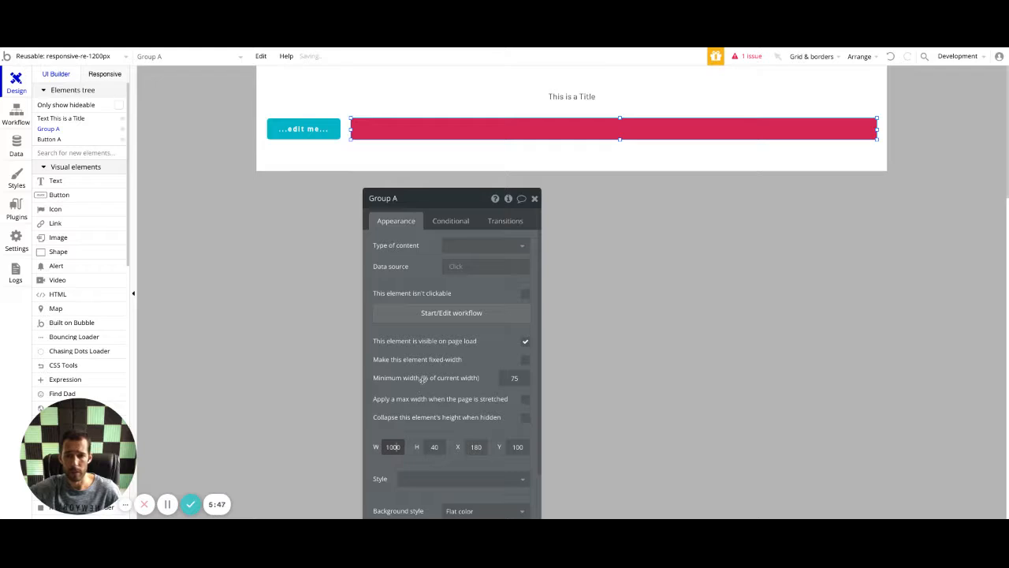
pyautogui.write('20')
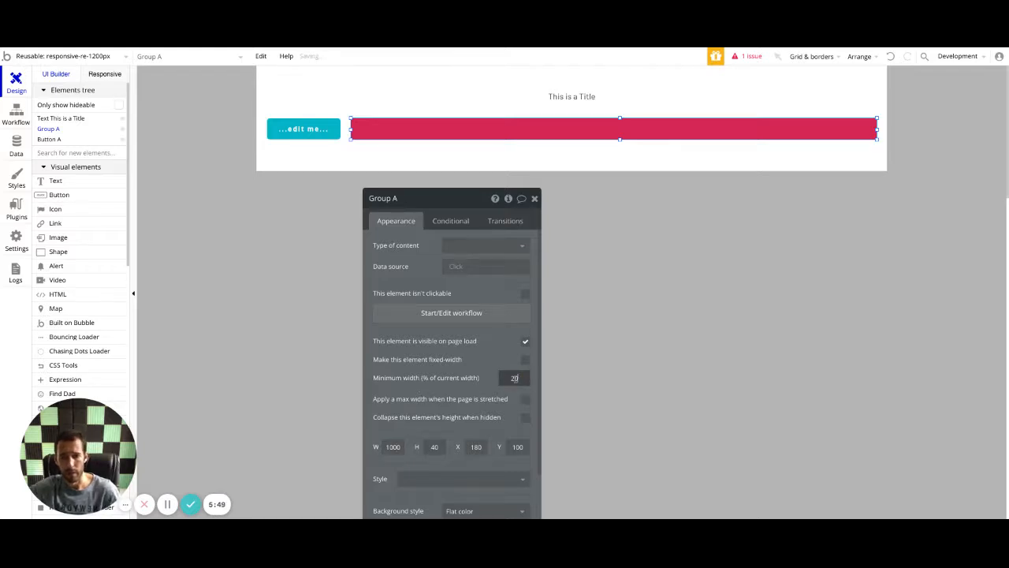
# - In the responsive view, give the button a fixed left margin and test the layout at page widths between about 432px and 1554px
pyautogui.click(108, 78)
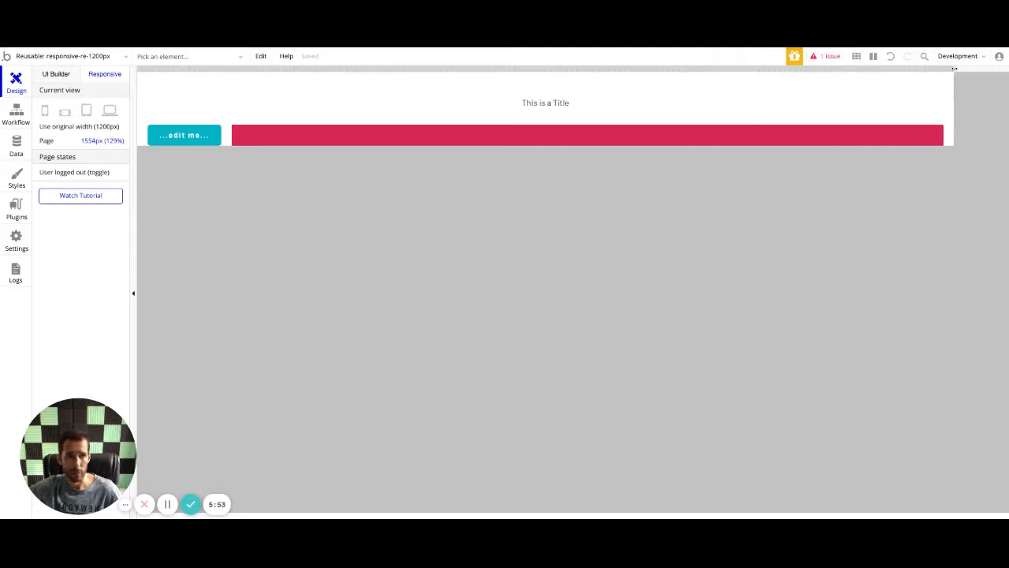
pyautogui.moveTo(572, 69); pyautogui.dragTo(364, 69)
pyautogui.click(199, 137)
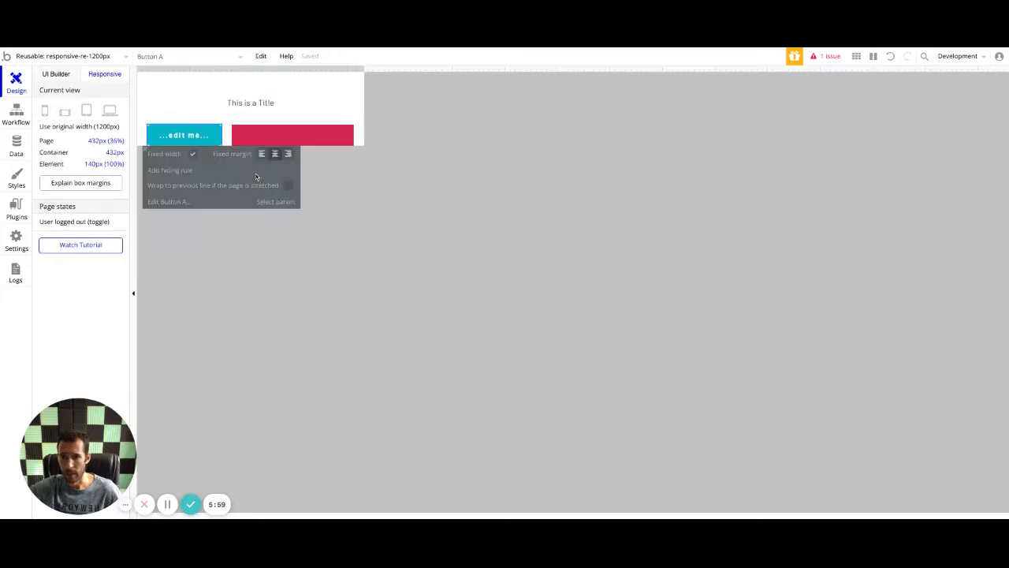
pyautogui.click(264, 158)
pyautogui.moveTo(364, 71); pyautogui.dragTo(791, 71)
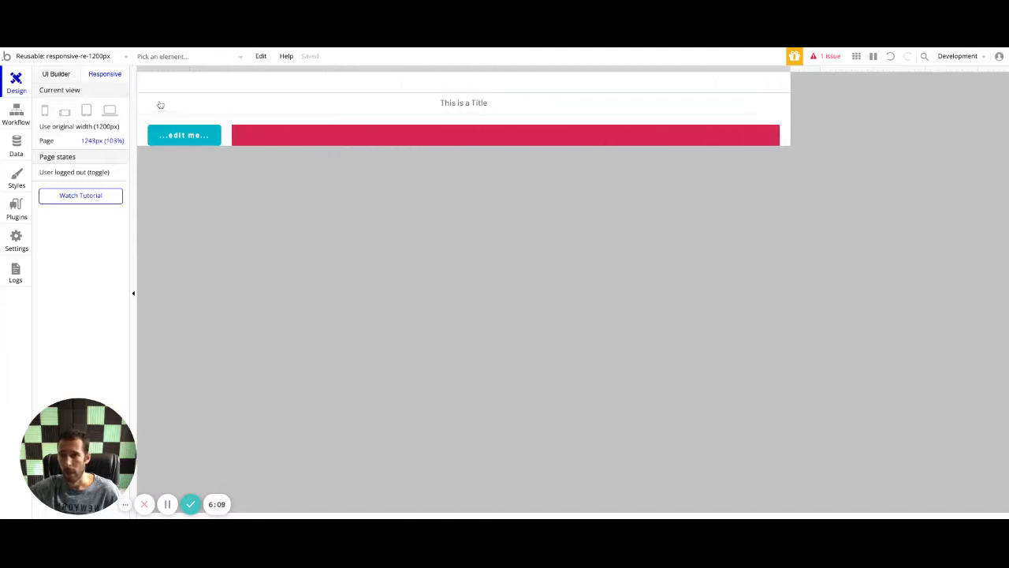
# - Open the responsive-re-demo page and place the responsive-re-1200px reusable element below the 300px one
pyautogui.click(63, 63)
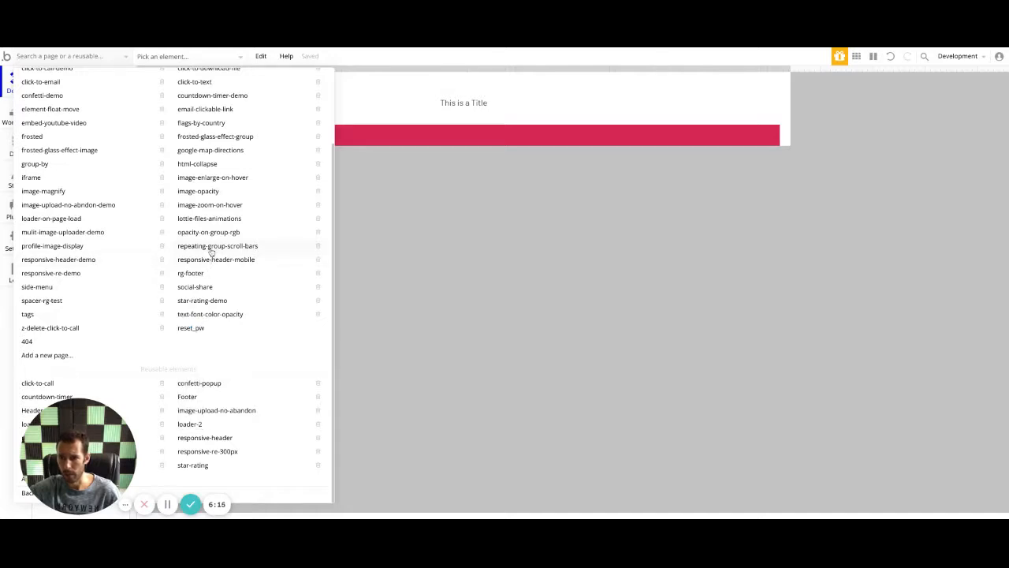
pyautogui.click(68, 276)
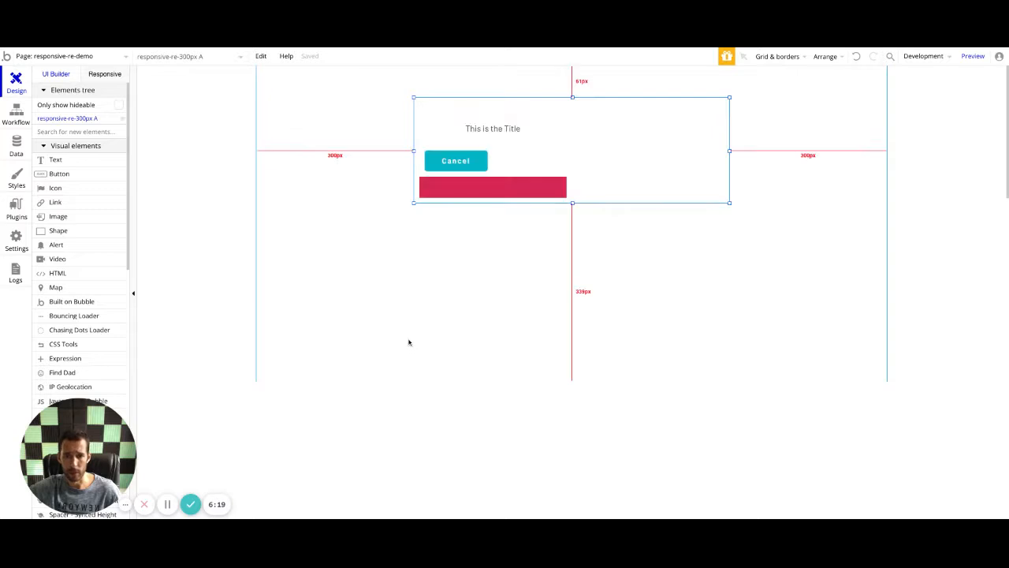
pyautogui.click(442, 349)
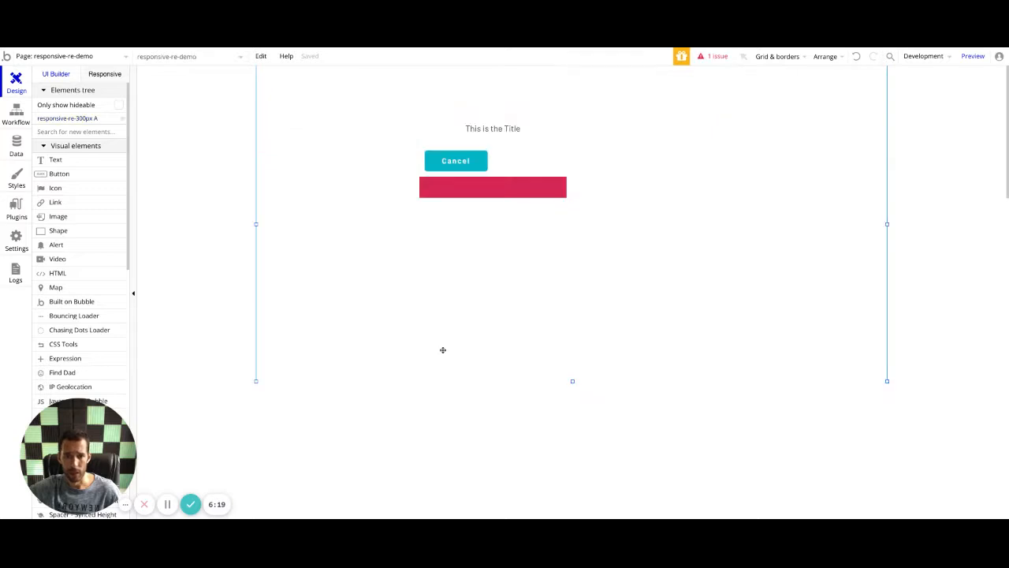
pyautogui.click(55, 132)
pyautogui.write('re')
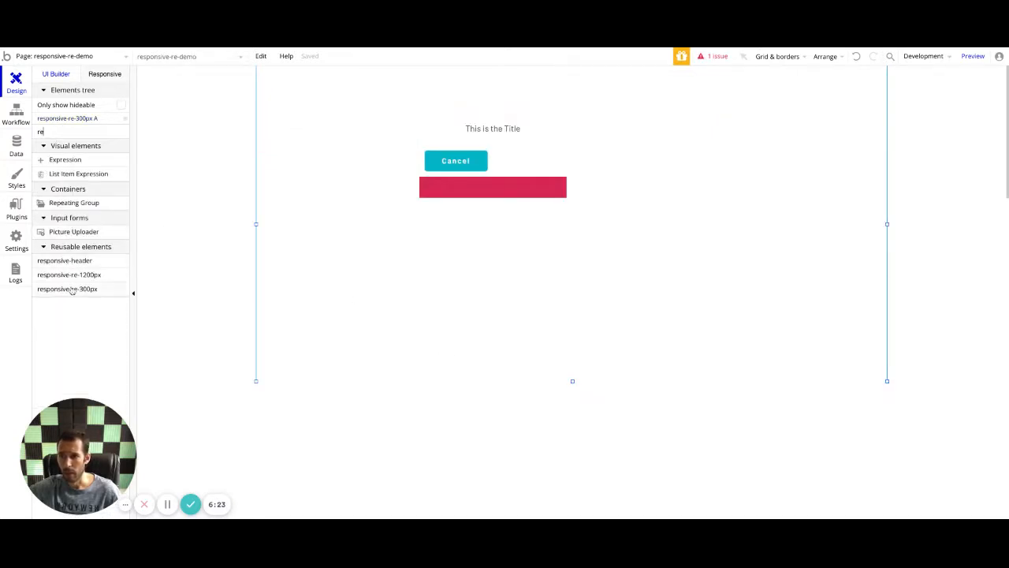
pyautogui.moveTo(67, 275); pyautogui.dragTo(516, 290)
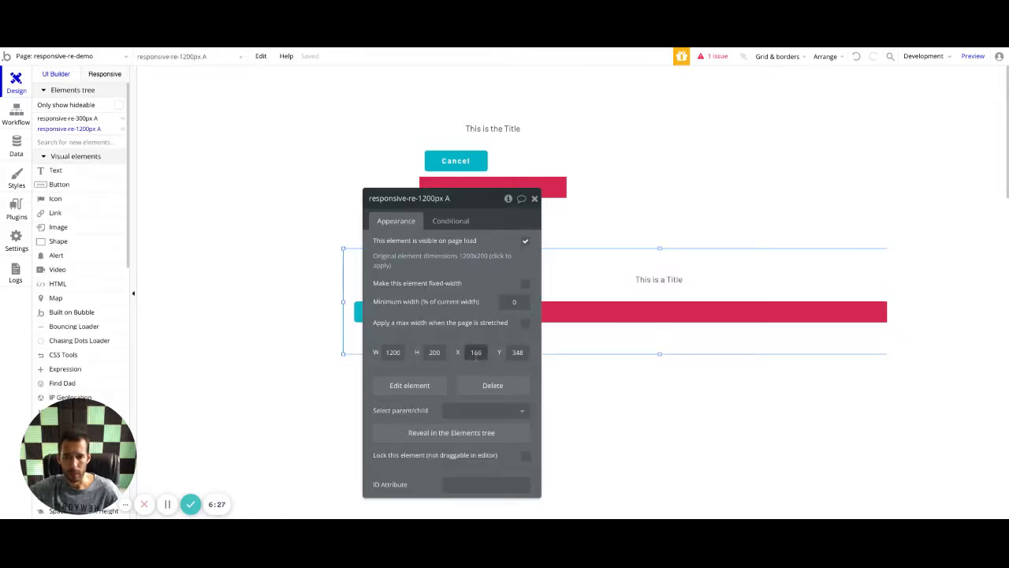
# - Set the placed 1200px element's width to 600 and center it horizontally on the page
pyautogui.write('600')
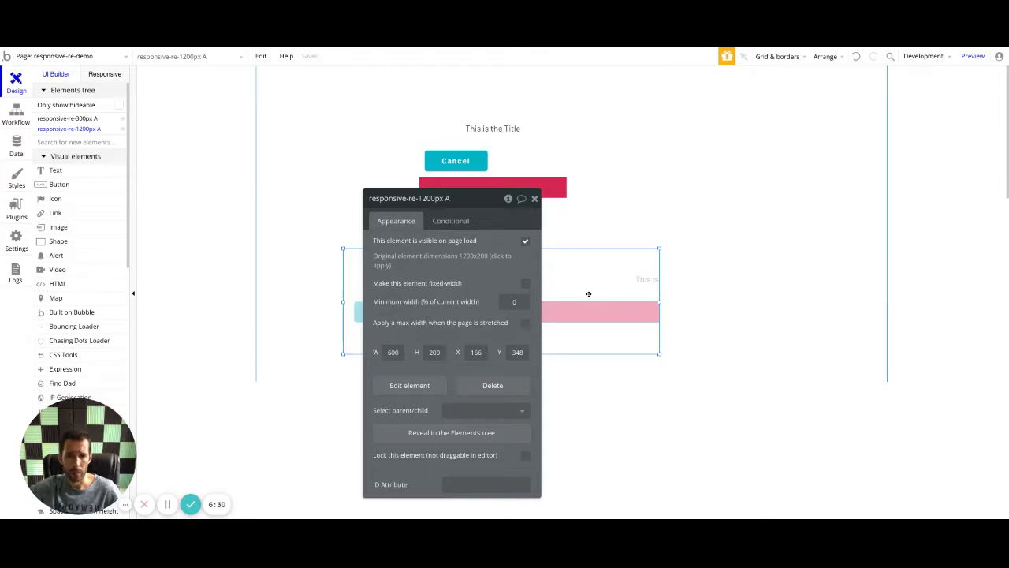
pyautogui.rightClick(588, 293)
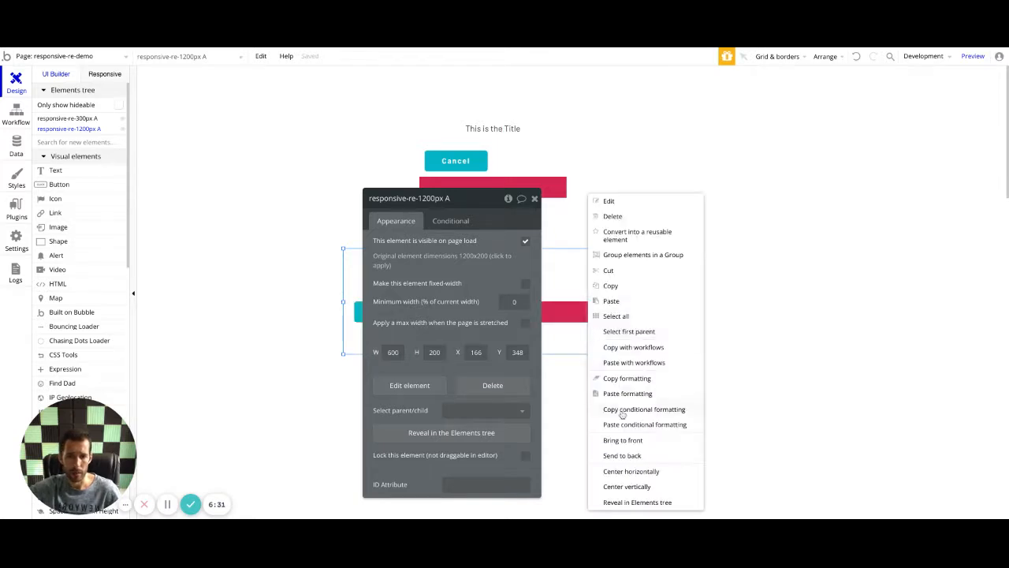
pyautogui.click(632, 471)
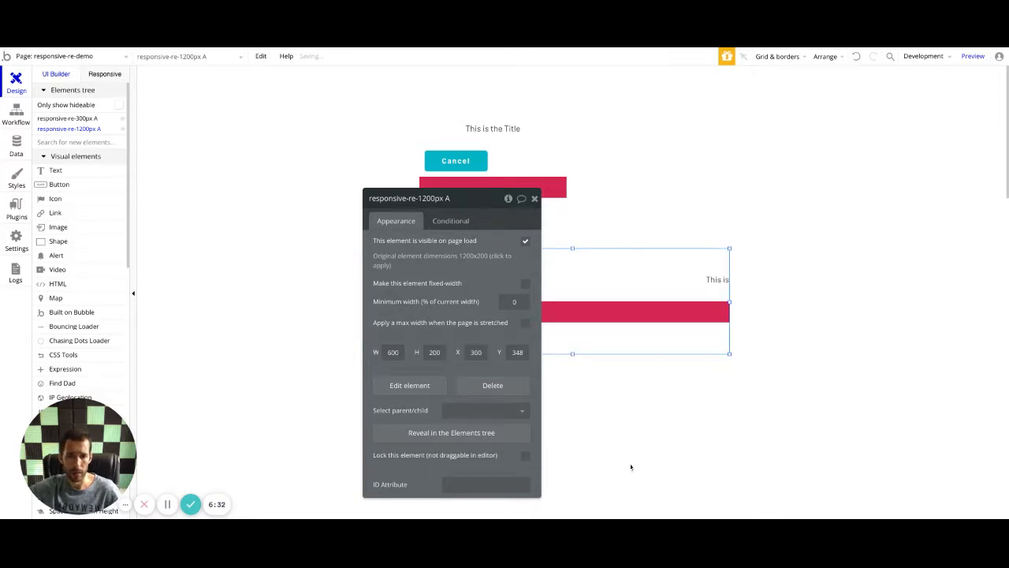
pyautogui.click(533, 199)
pyautogui.click(522, 197)
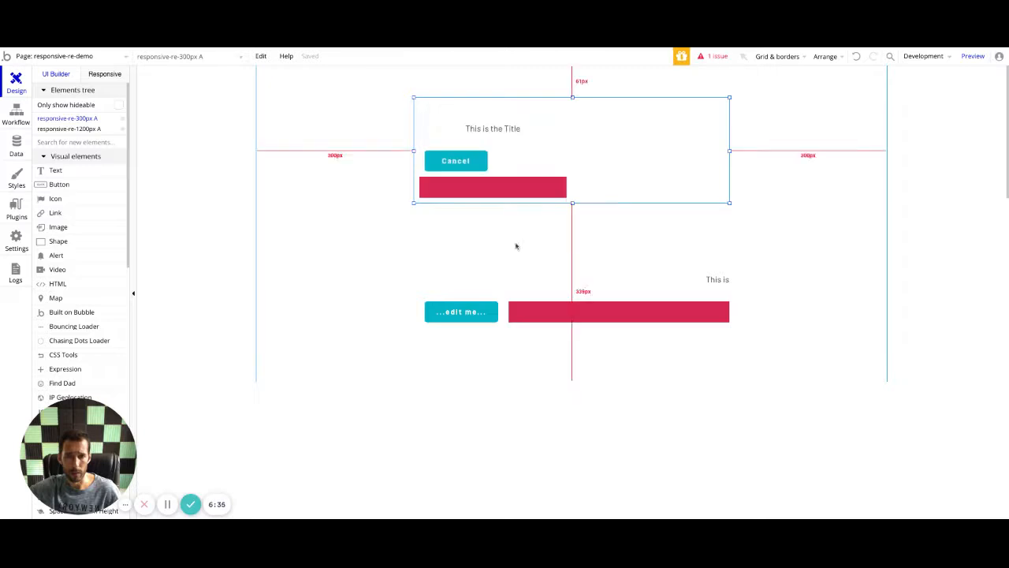
# - Apply a max width to the 1200px element for when the page is stretched
pyautogui.click(529, 308)
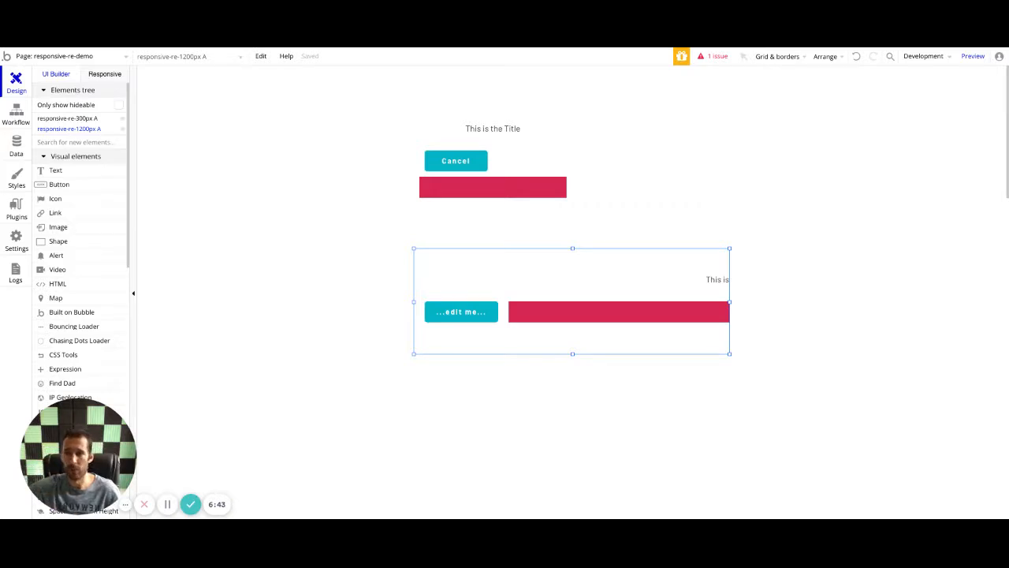
pyautogui.doubleClick(507, 321)
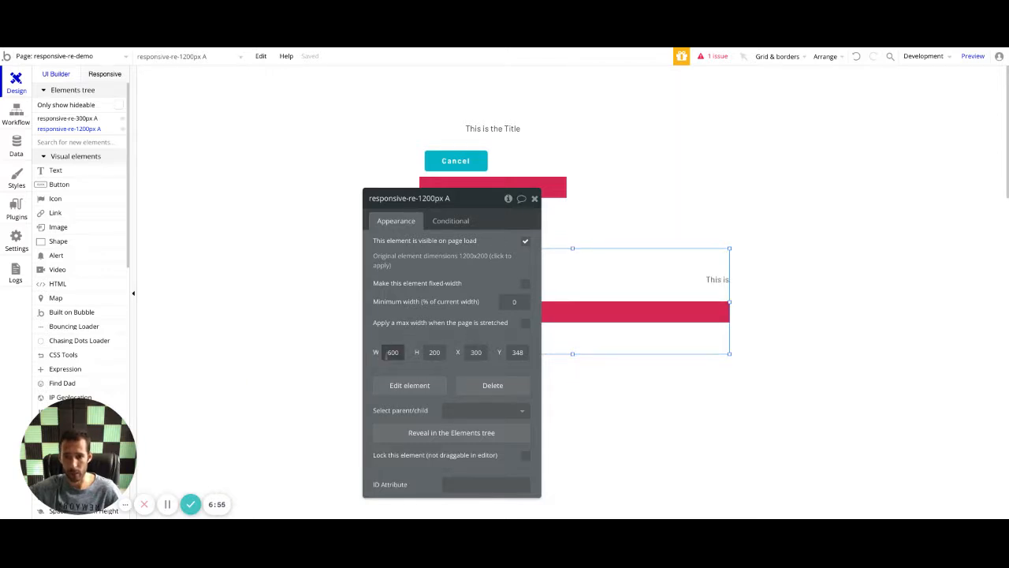
pyautogui.click(525, 323)
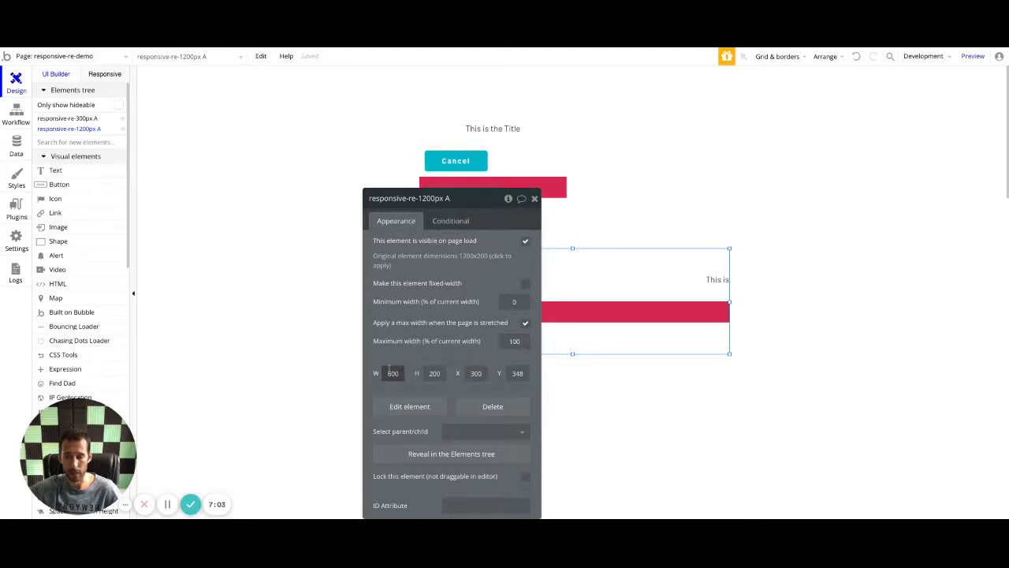
pyautogui.moveTo(577, 312); pyautogui.dragTo(392, 49)
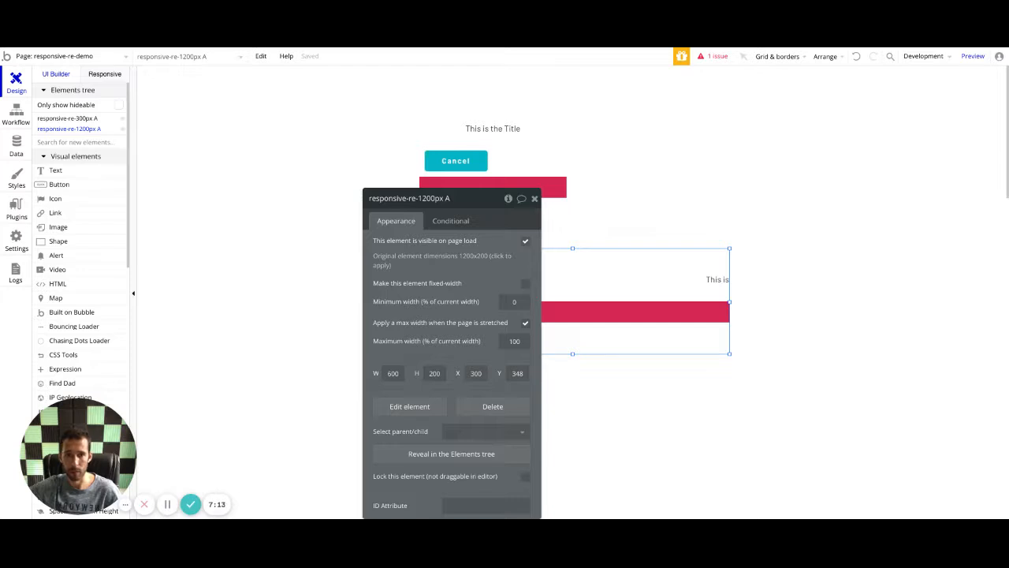
pyautogui.moveTo(571, 303); pyautogui.dragTo(571, 302)
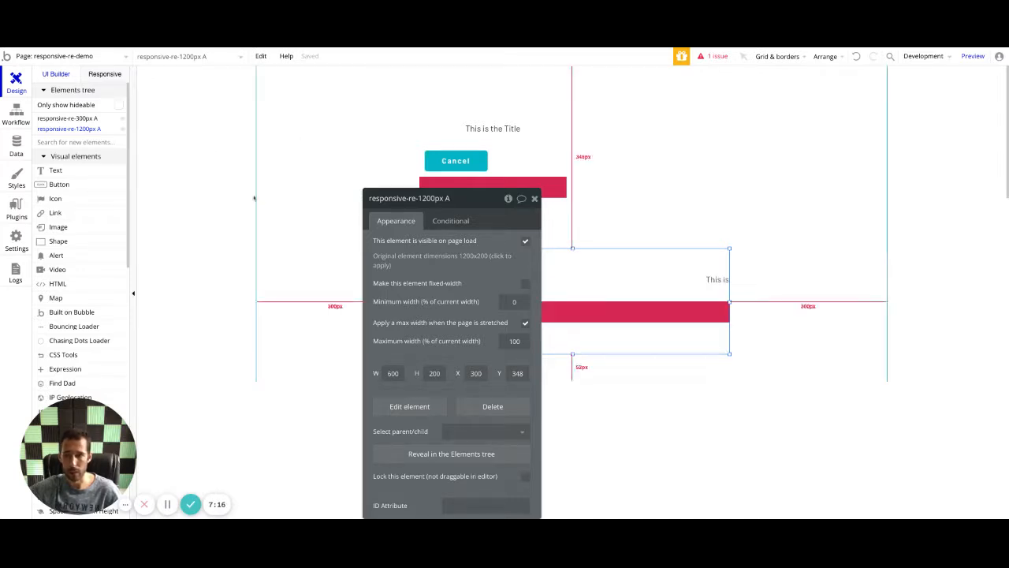
# - In the demo page's responsive view, set the 1200px element's fixed margin to centered
pyautogui.click(105, 76)
pyautogui.click(387, 279)
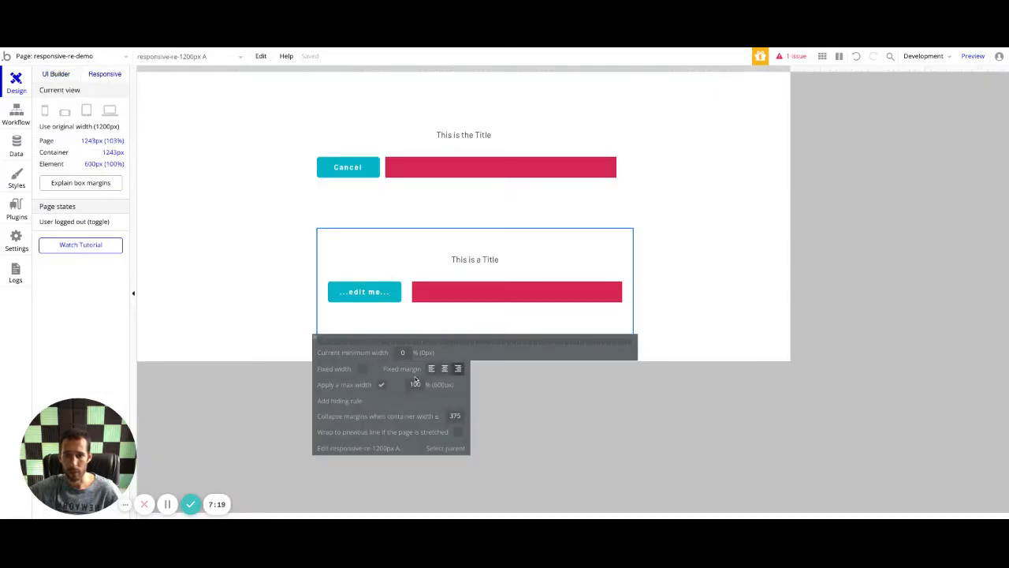
pyautogui.click(444, 368)
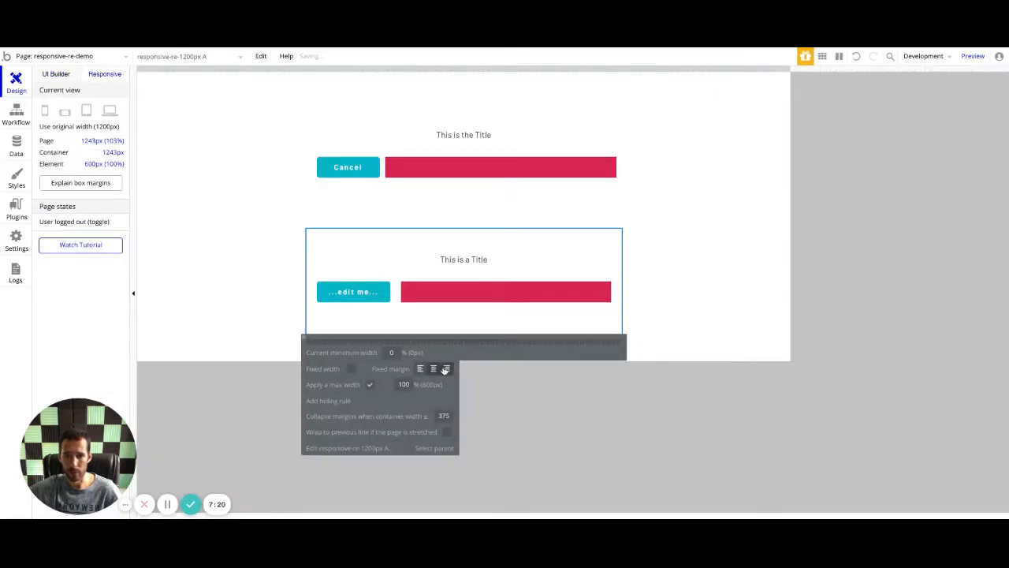
# - Set the 1200px element's minimum width to 99% and compare both elements at page widths of about 753px and 1262px
pyautogui.click(423, 183)
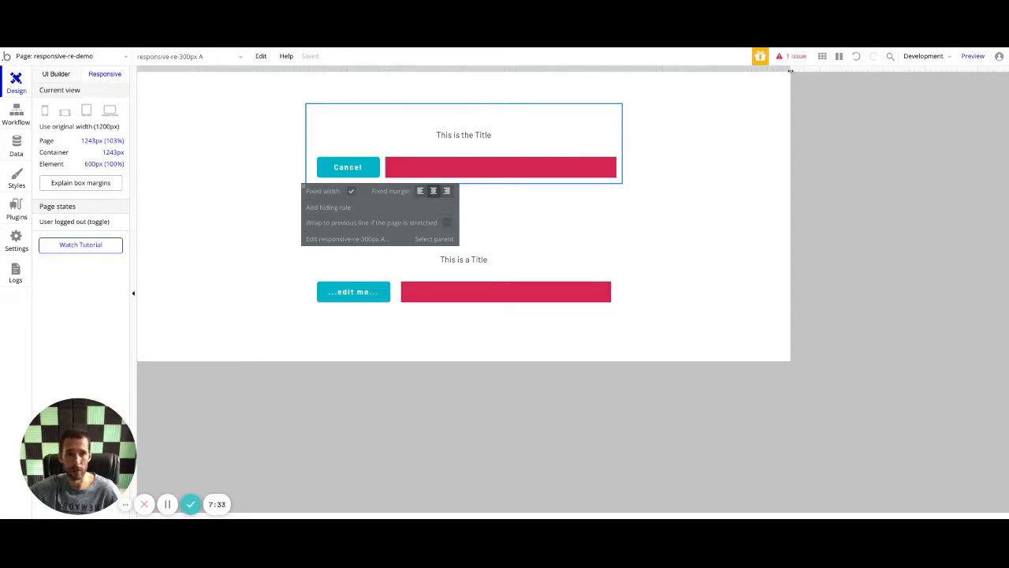
pyautogui.moveTo(791, 70); pyautogui.dragTo(533, 70)
pyautogui.click(344, 292)
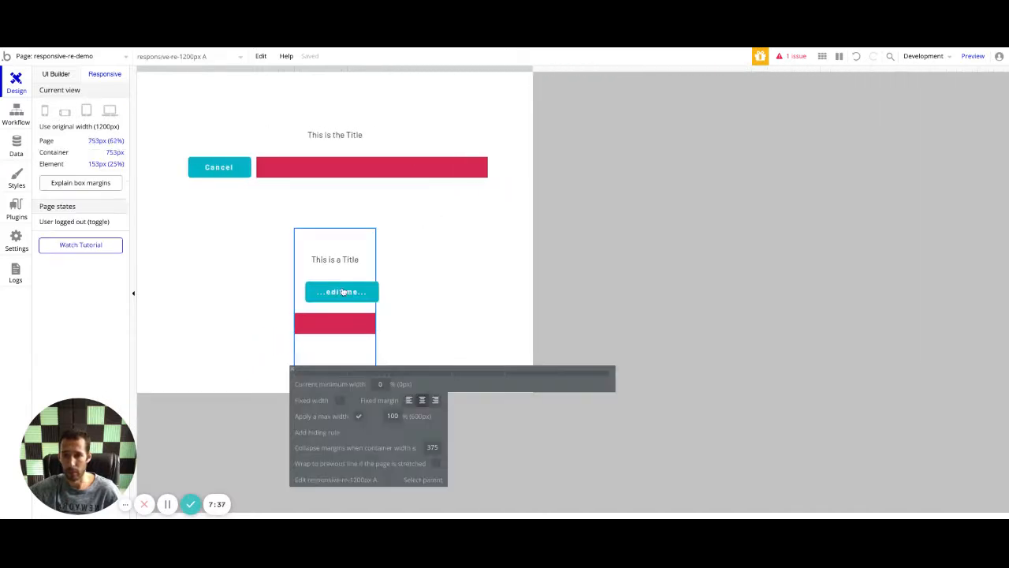
pyautogui.click(380, 384)
pyautogui.write('99')
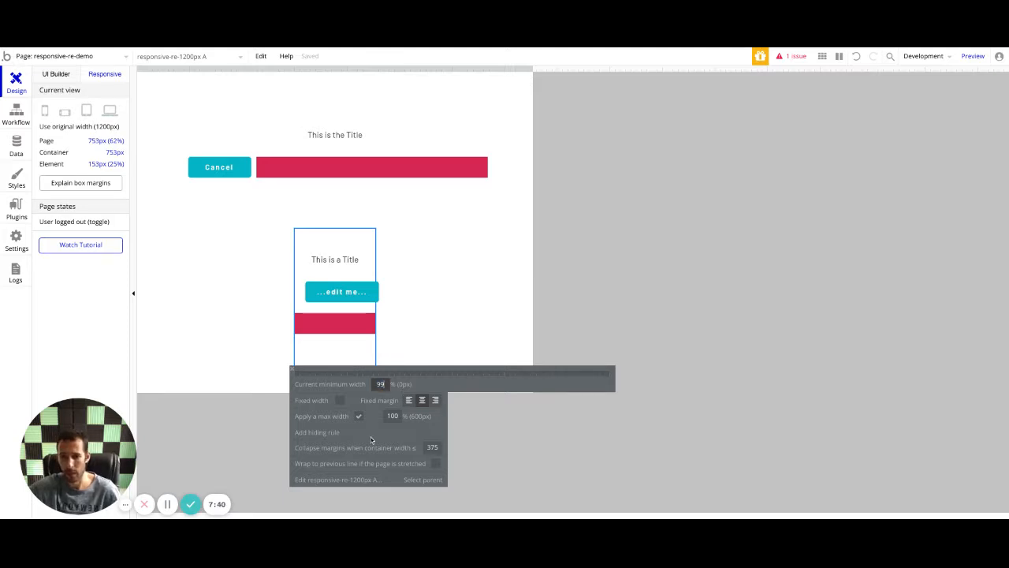
pyautogui.press('Return')
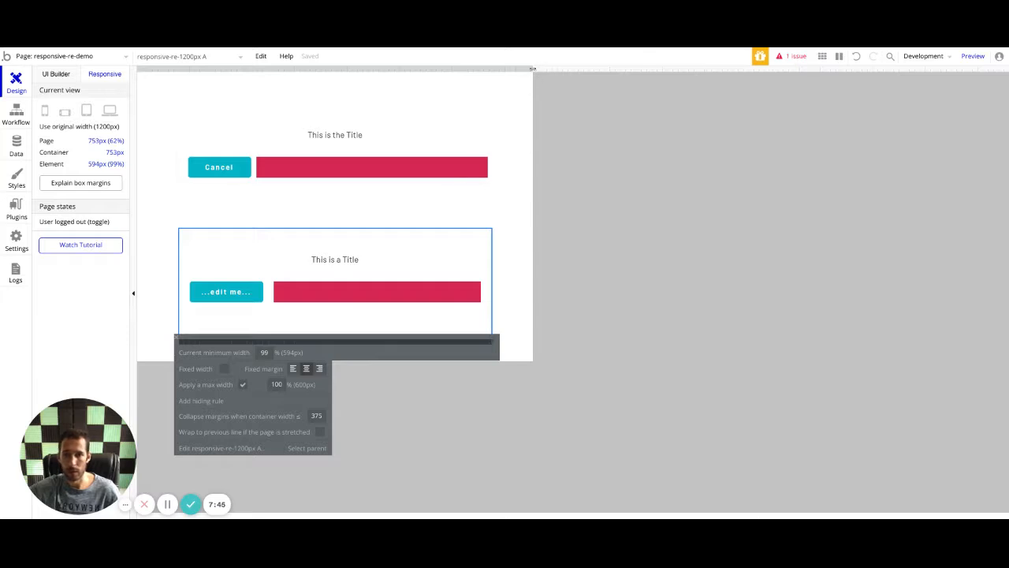
pyautogui.moveTo(533, 69); pyautogui.dragTo(798, 123)
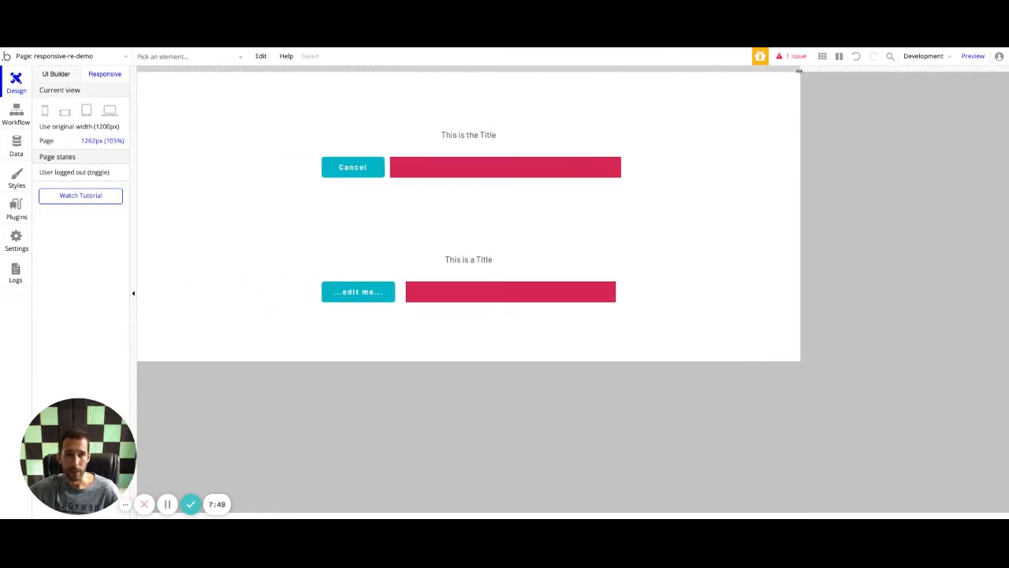
# - Compare both reusable elements at a page width of about 364px and inspect the 1200px element's responsive settings
pyautogui.moveTo(799, 71); pyautogui.dragTo(329, 69)
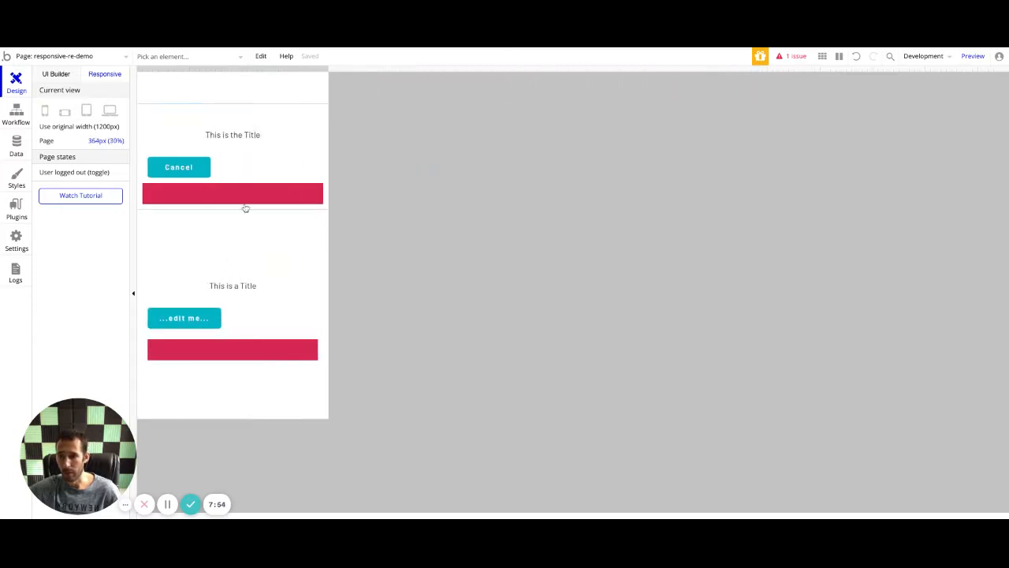
pyautogui.click(173, 354)
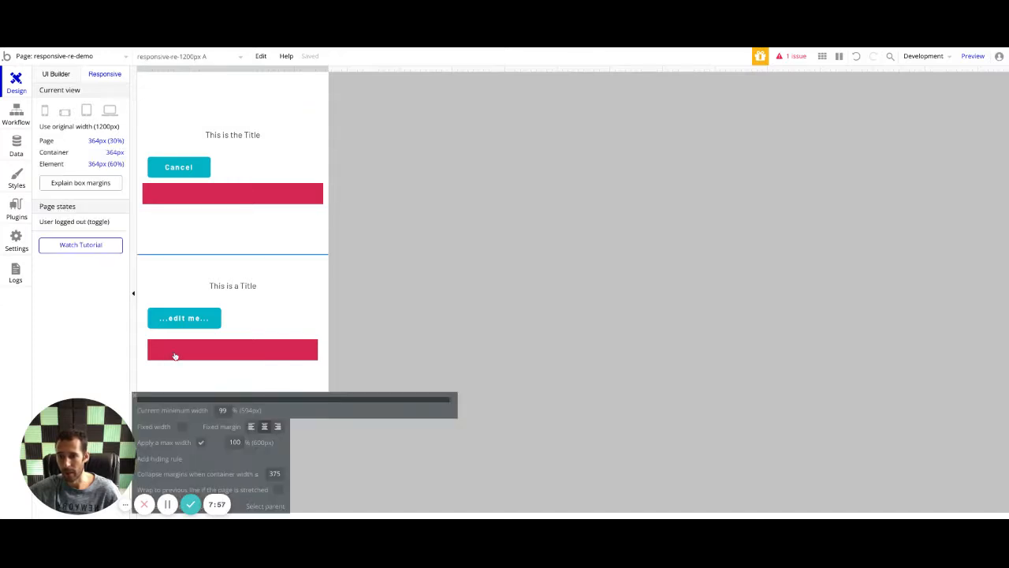
# - Open the responsive-re-1200px reusable element for editing from its instance on the demo page
pyautogui.click(52, 76)
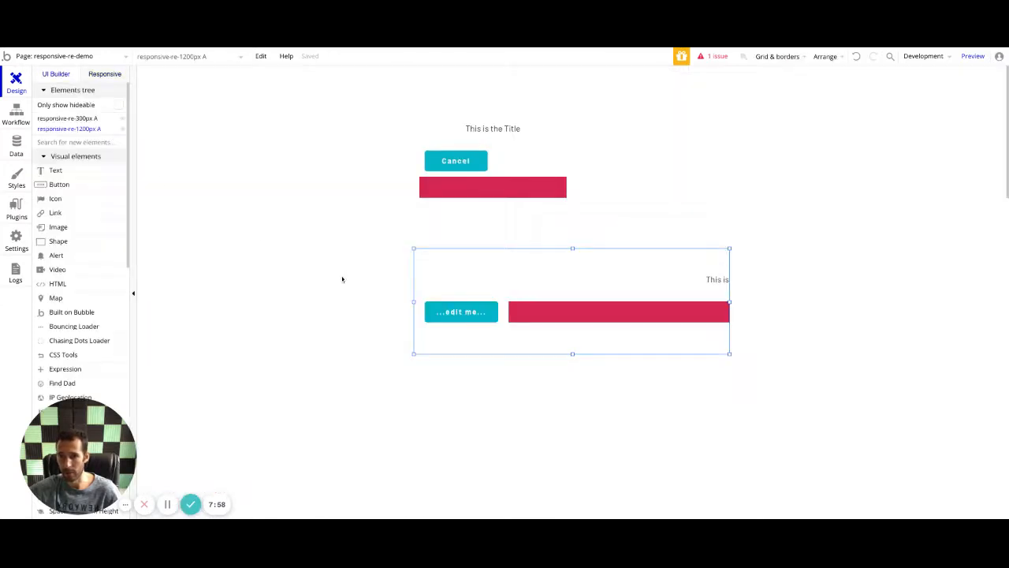
pyautogui.rightClick(458, 297)
pyautogui.doubleClick(458, 298)
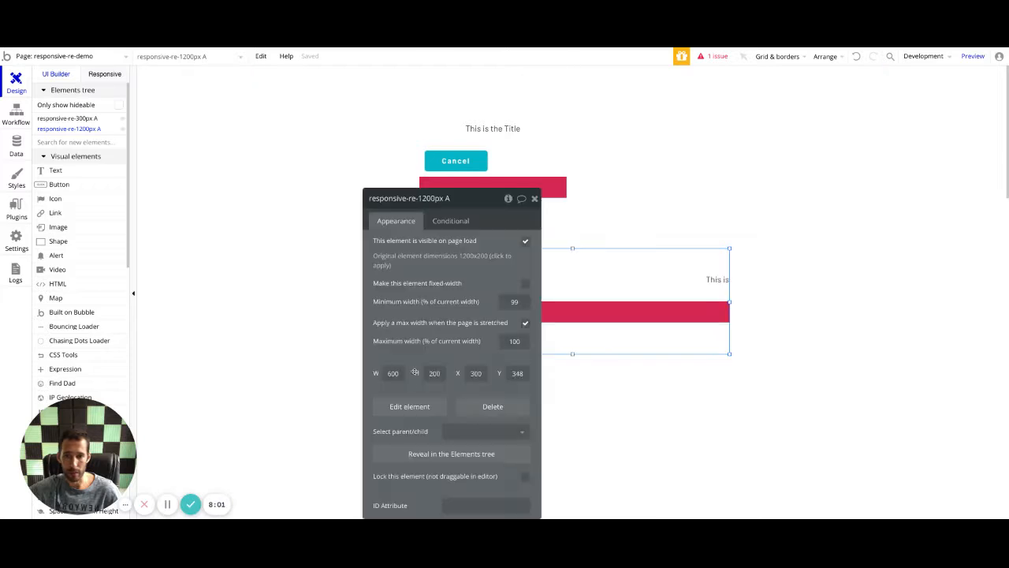
pyautogui.click(416, 406)
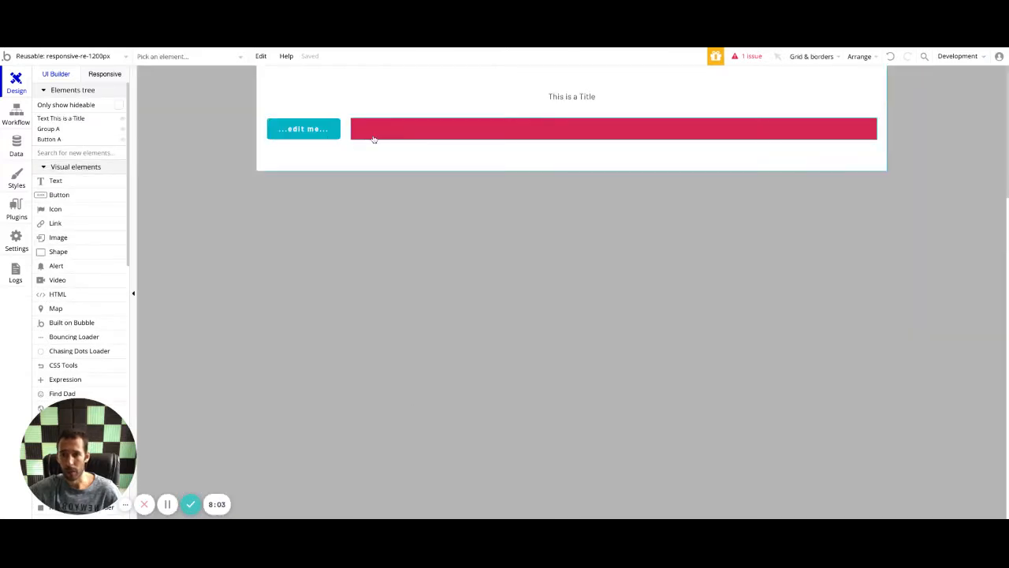
# - Set the red group's X position to 170 and its width to 1020 in the 1200px reusable element
pyautogui.click(374, 138)
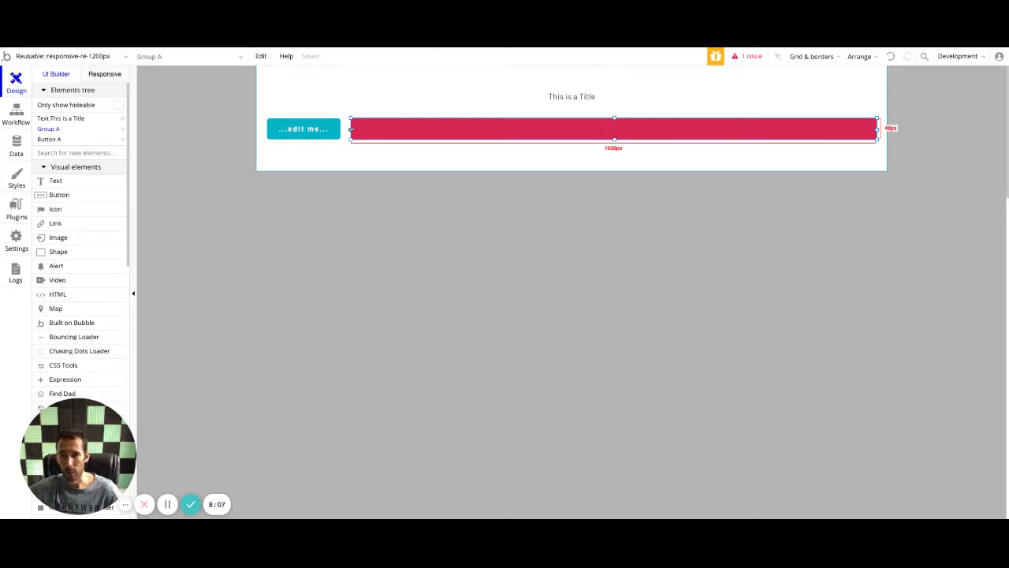
pyautogui.doubleClick(360, 128)
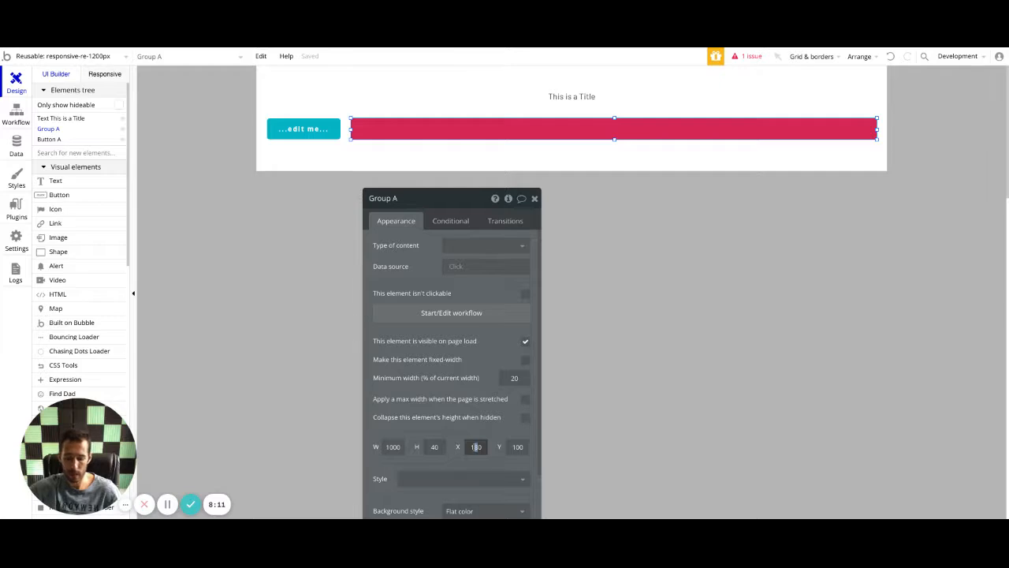
pyautogui.write('7')
pyautogui.click(400, 447)
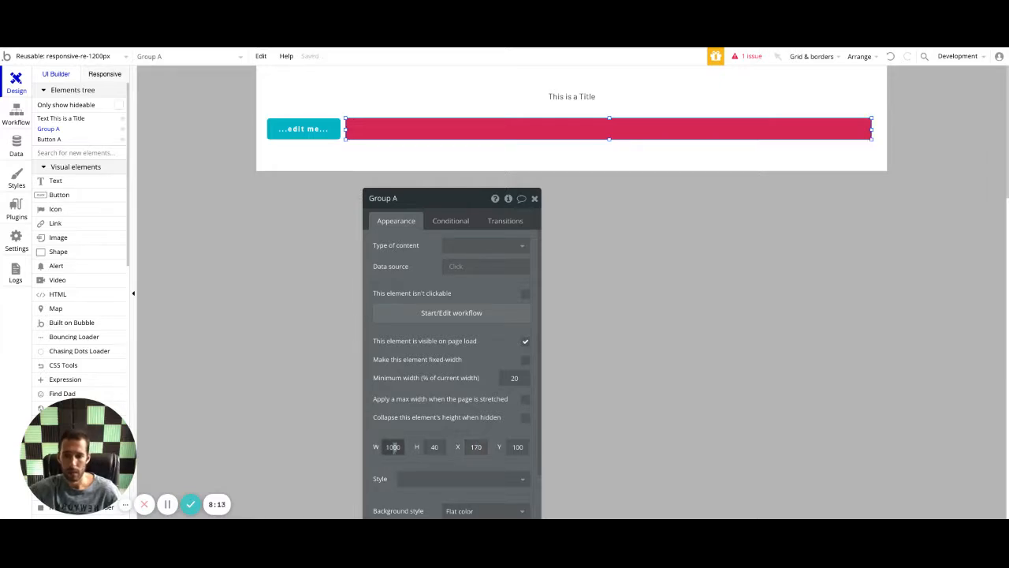
pyautogui.write('2')
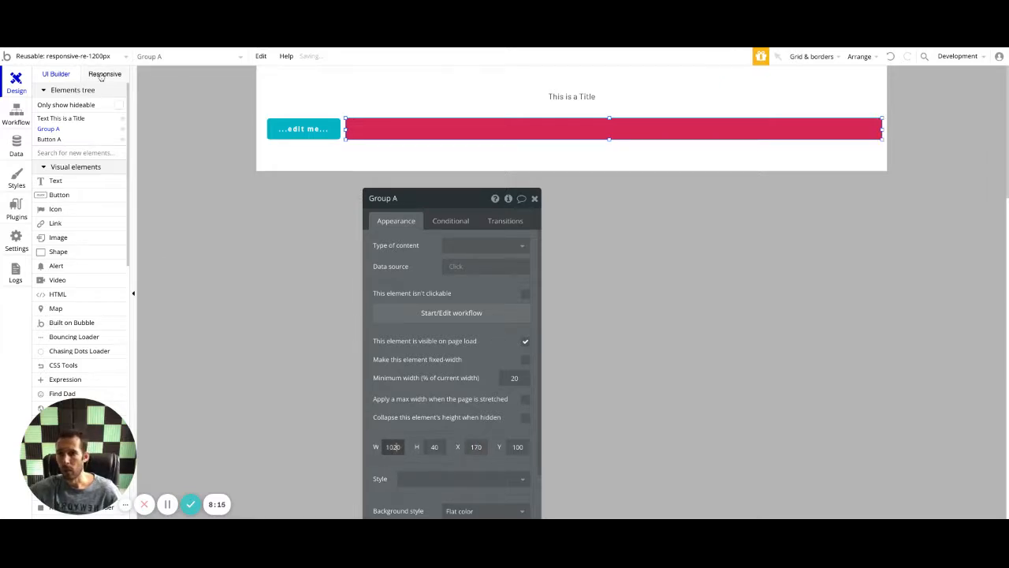
# - Go back to the responsive-re-demo page and check the adjusted 1200px element in the responsive view
pyautogui.click(101, 57)
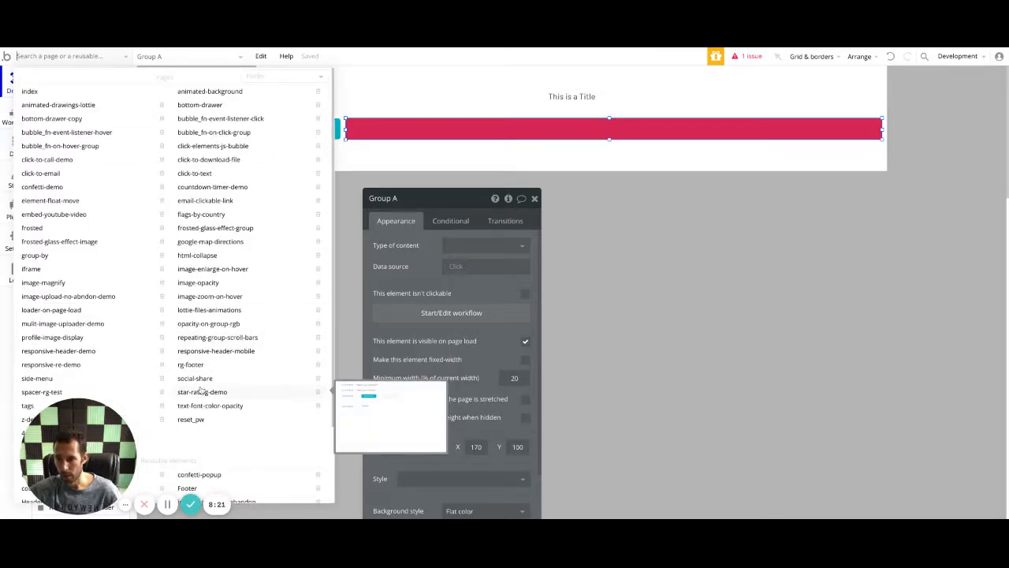
pyautogui.click(50, 364)
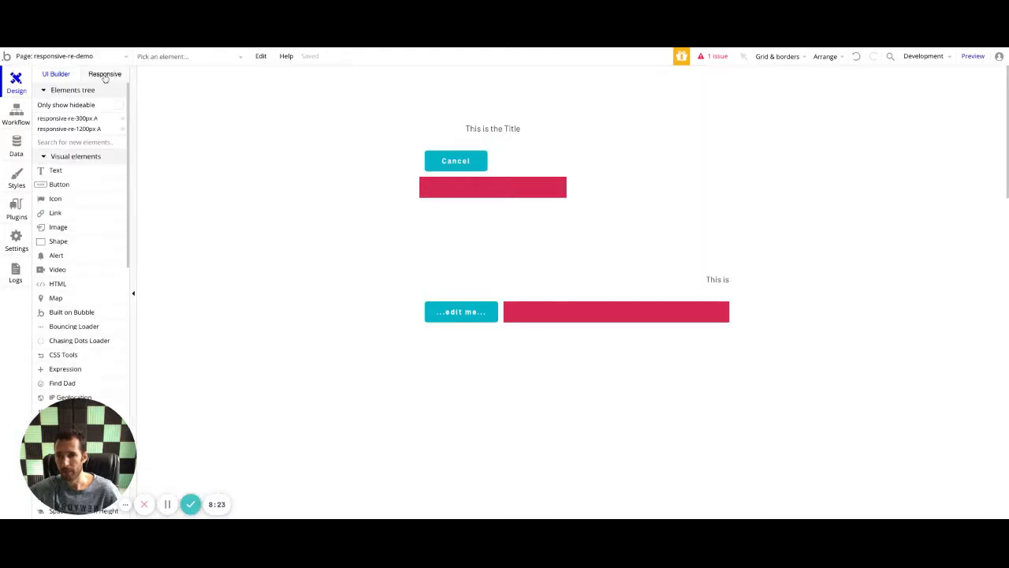
pyautogui.click(105, 74)
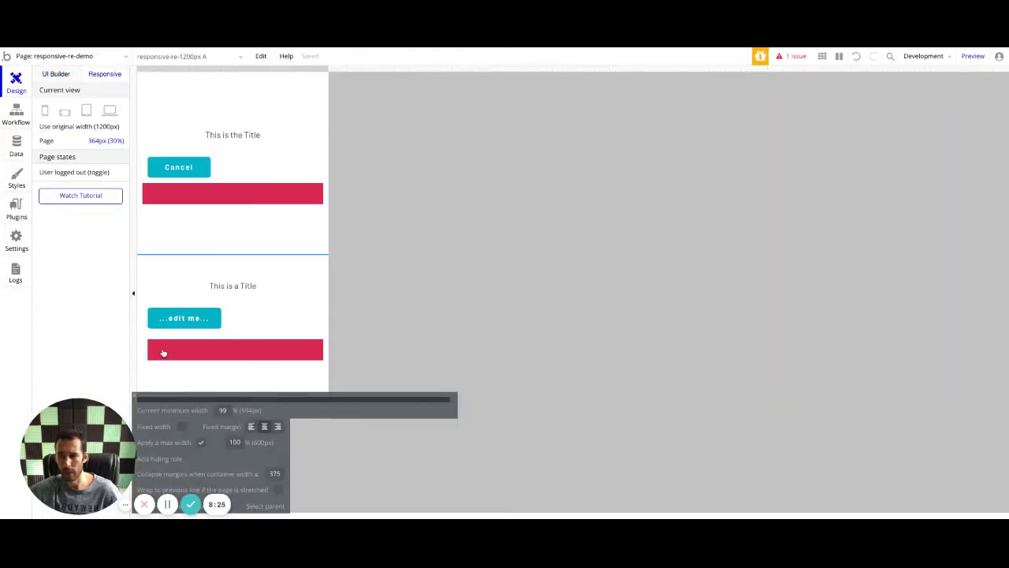
# - Review the placed 1200px element's appearance settings, and compare both elements at a page width of about 643px
pyautogui.click(57, 75)
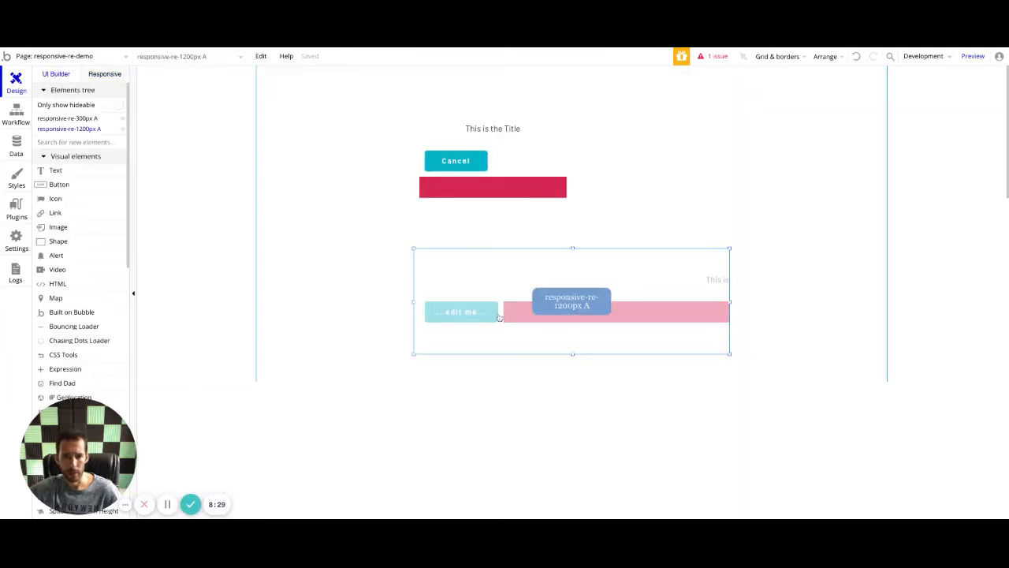
pyautogui.doubleClick(499, 317)
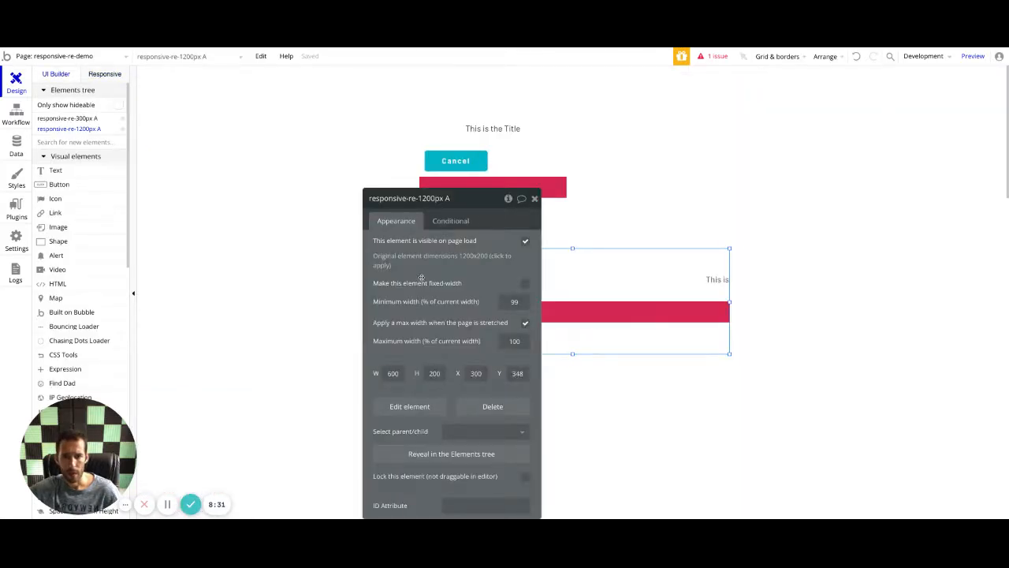
pyautogui.click(115, 76)
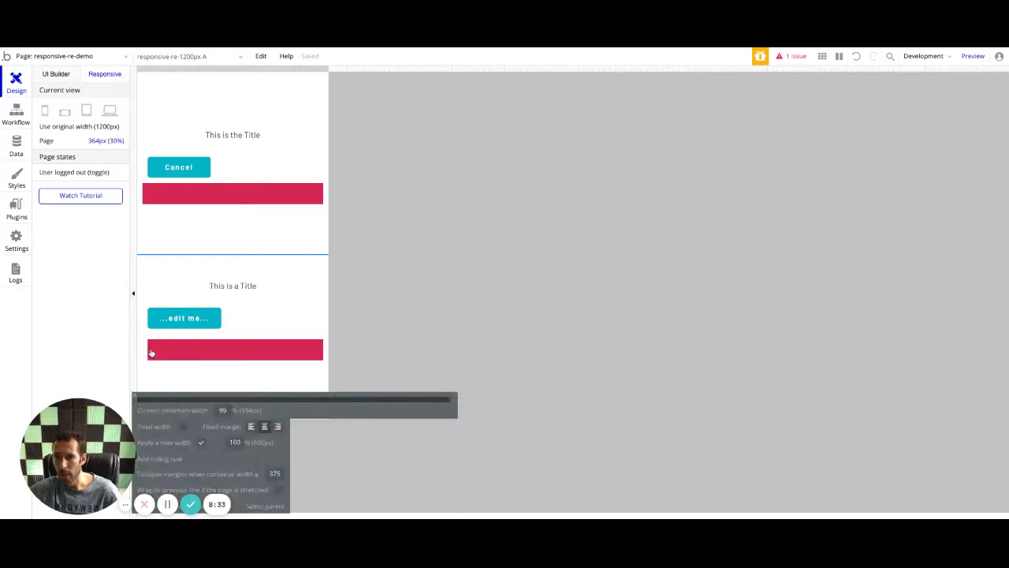
pyautogui.moveTo(326, 70); pyautogui.dragTo(475, 69)
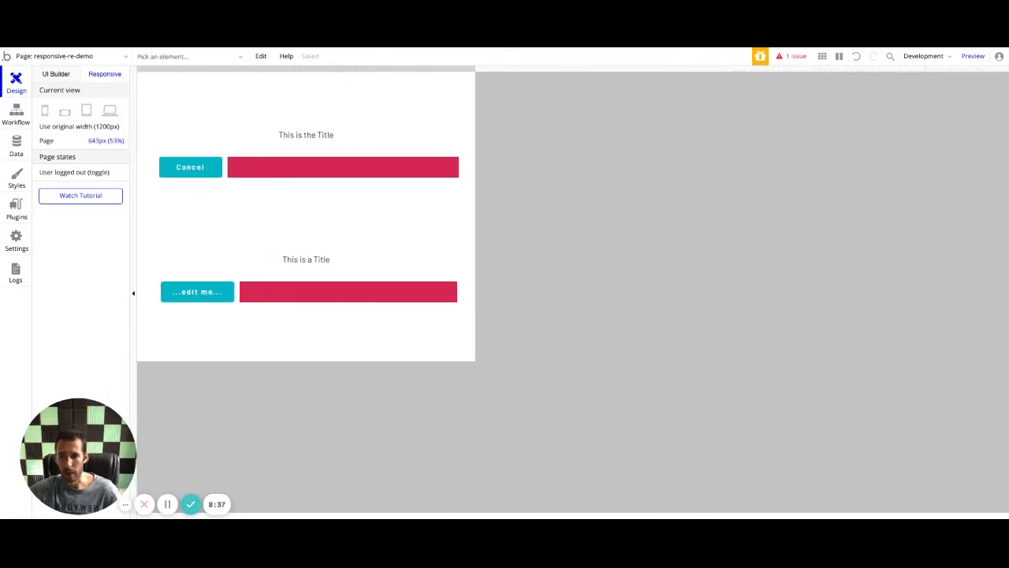
# - Center the placed 1200px element horizontally on the demo page and return to the responsive view
pyautogui.click(55, 74)
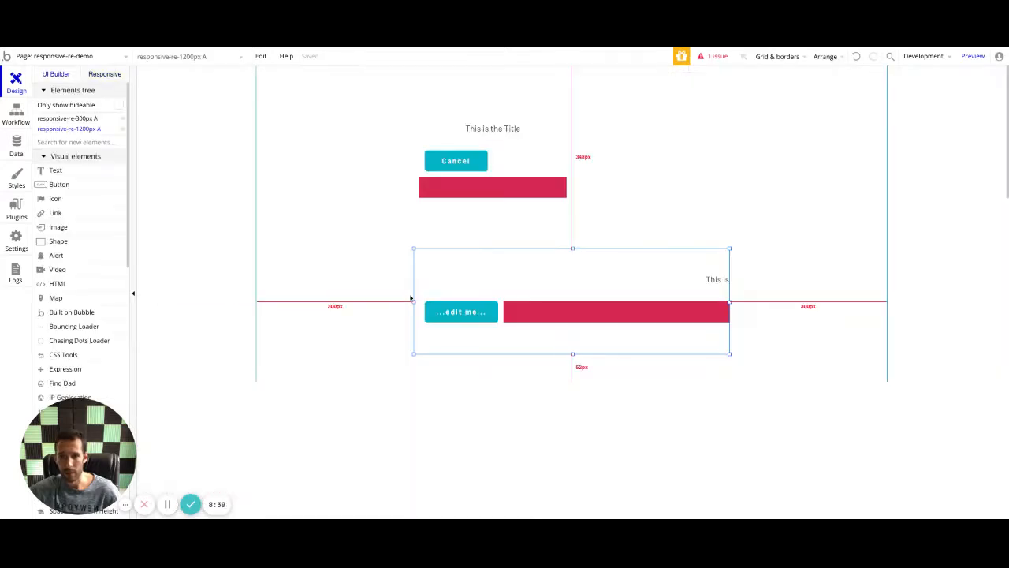
pyautogui.rightClick(439, 284)
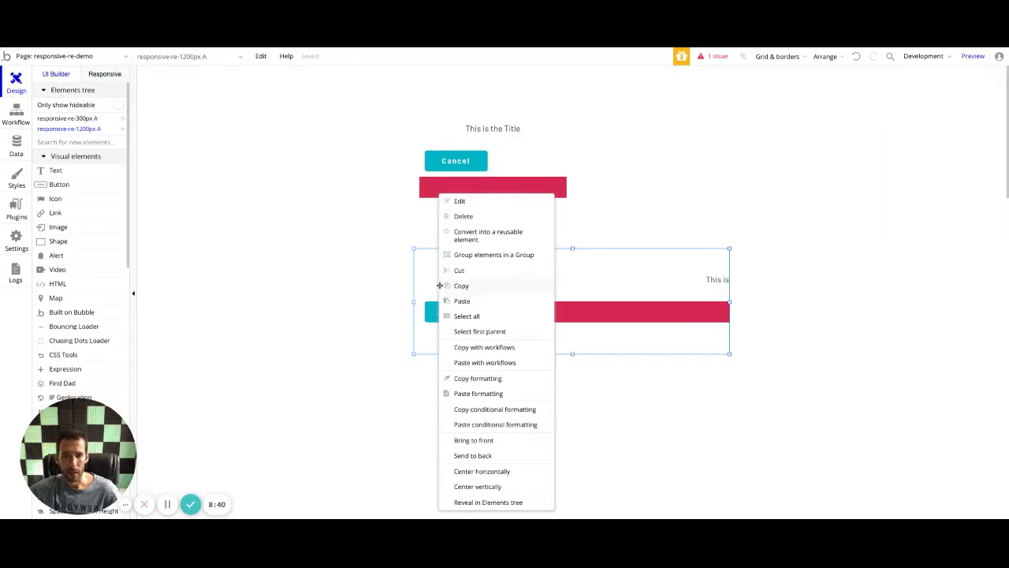
pyautogui.click(483, 484)
pyautogui.click(106, 78)
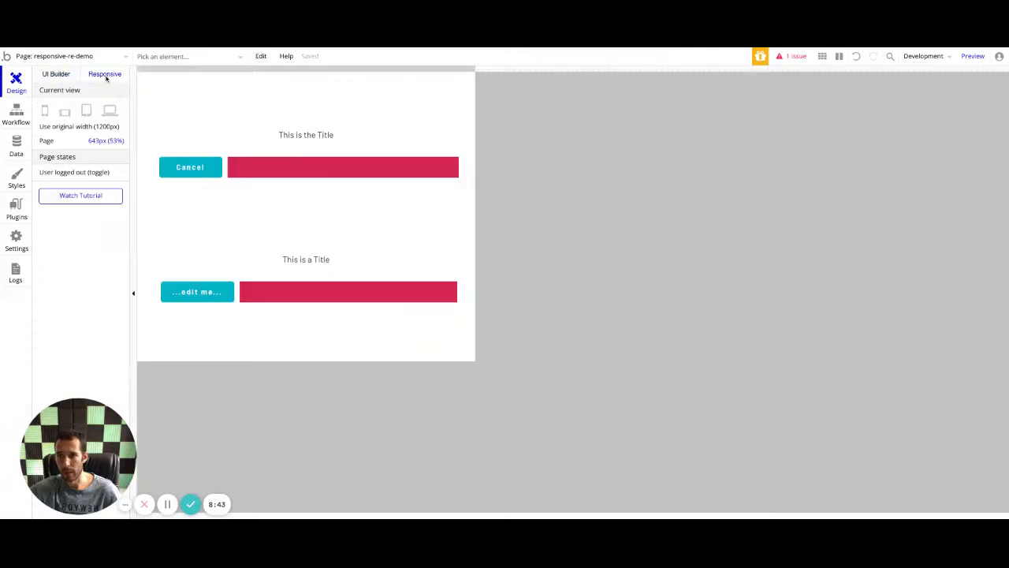
# - Compare both elements at a page width of 300px, and select the 1200px element back in the page layout
pyautogui.moveTo(475, 68); pyautogui.dragTo(295, 69)
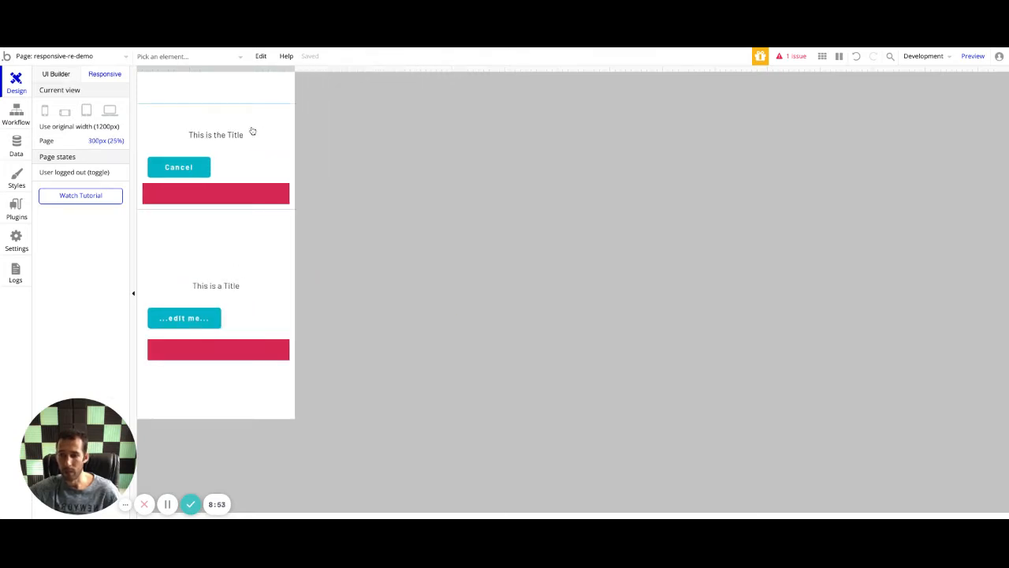
pyautogui.click(55, 73)
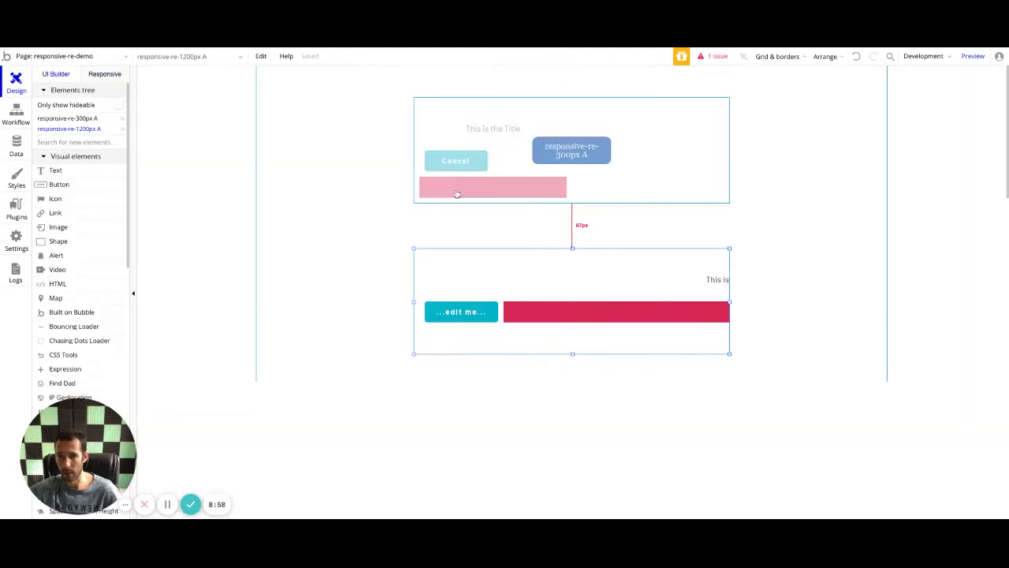
pyautogui.click(483, 319)
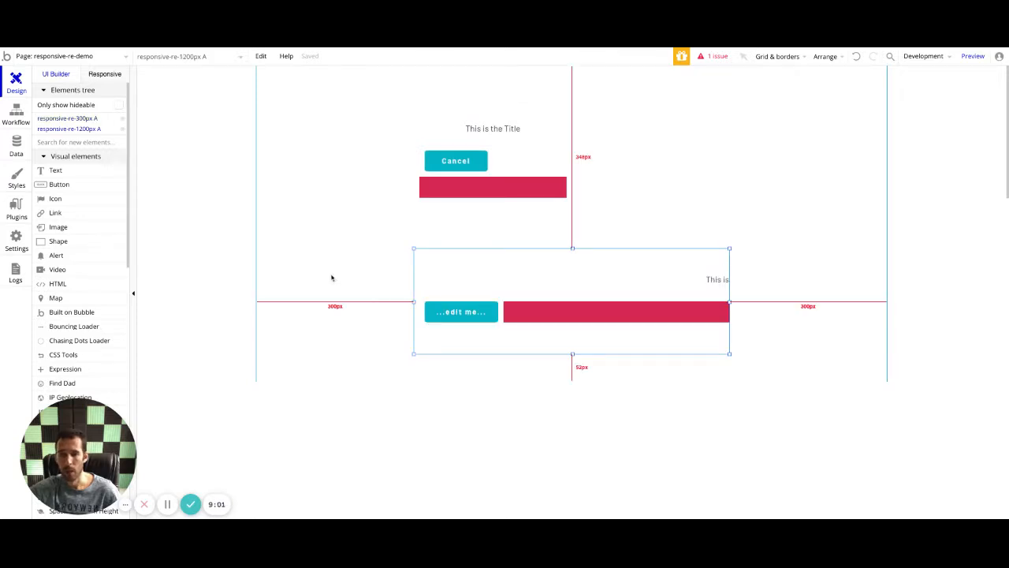